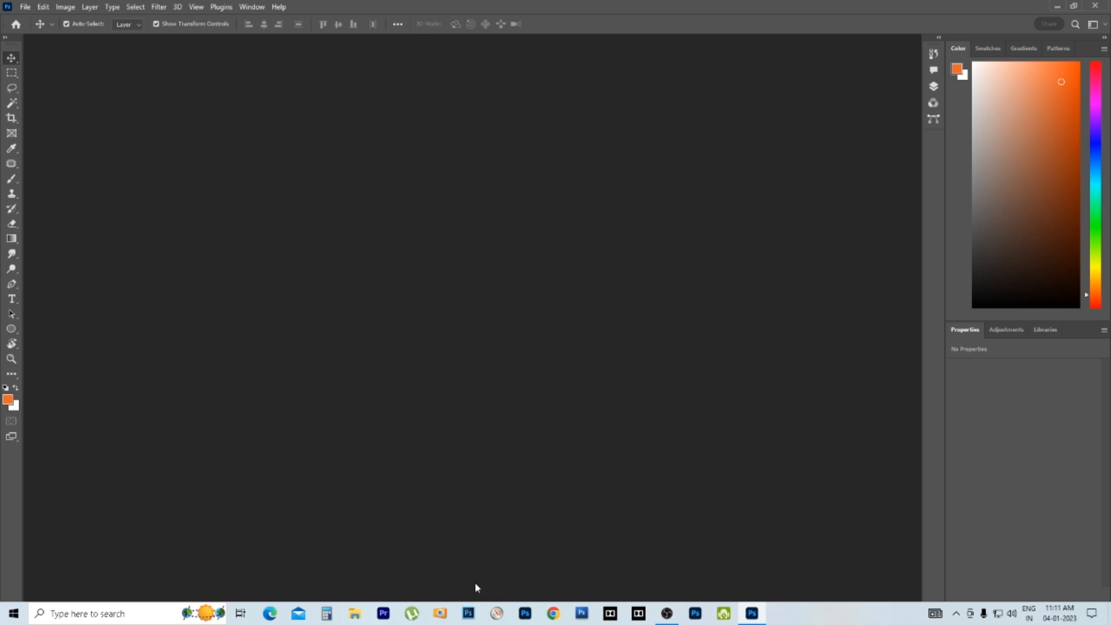
Step: Start setting up a new document and choose the recent custom 500 x 500 px preset with artboards
key(ctrl)
click(24, 8)
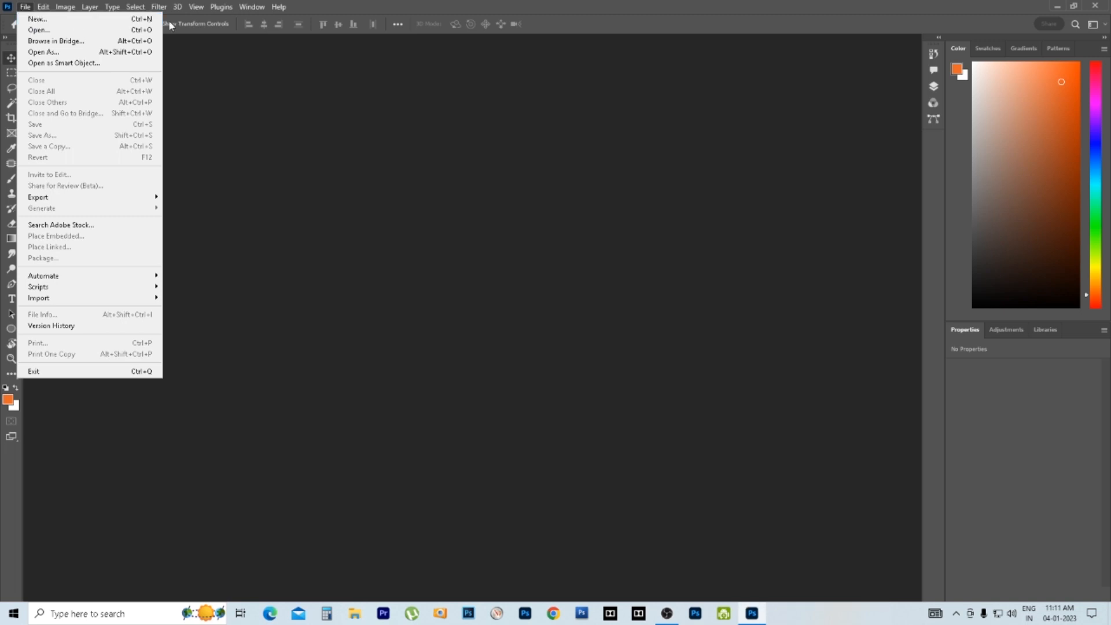
click(44, 22)
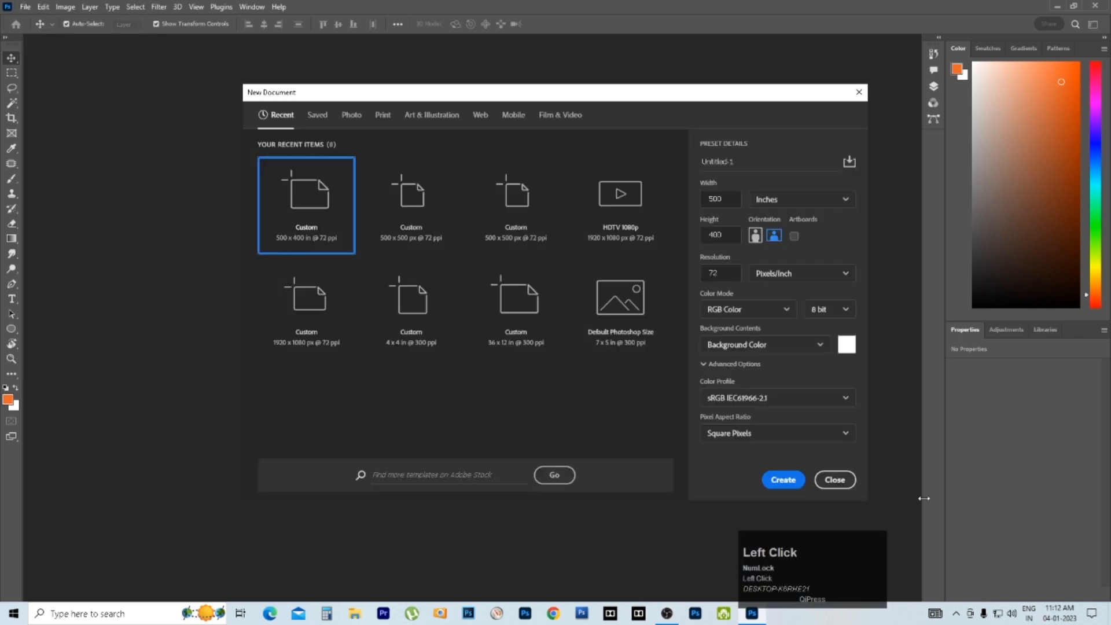
click(516, 206)
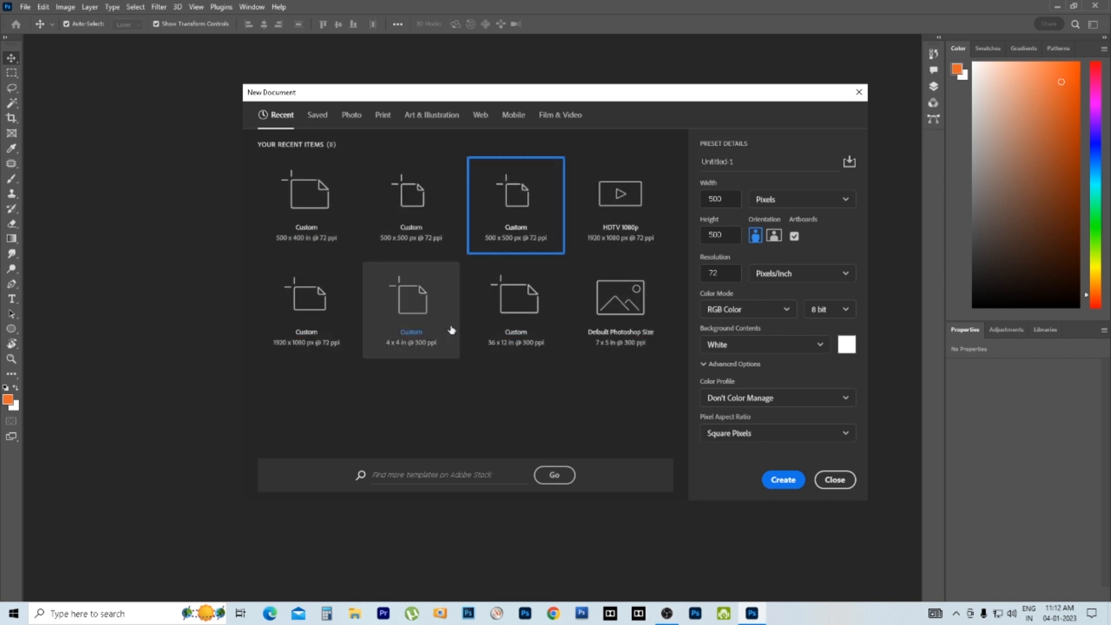
Step: Review the recent and saved document presets, and browse the Photo presets and templates
click(280, 116)
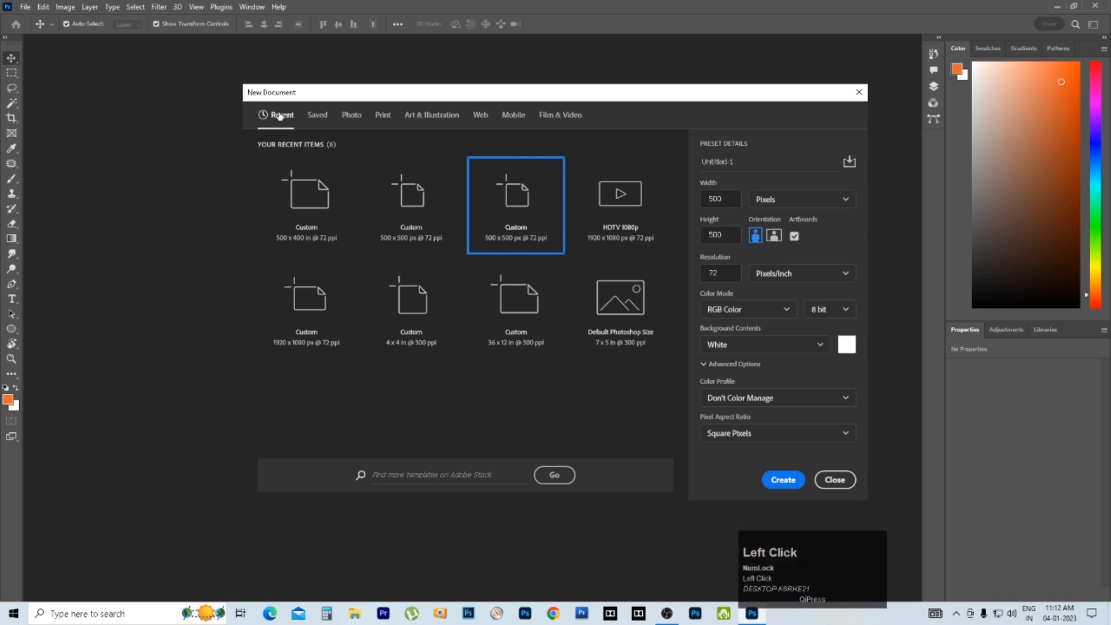
click(320, 115)
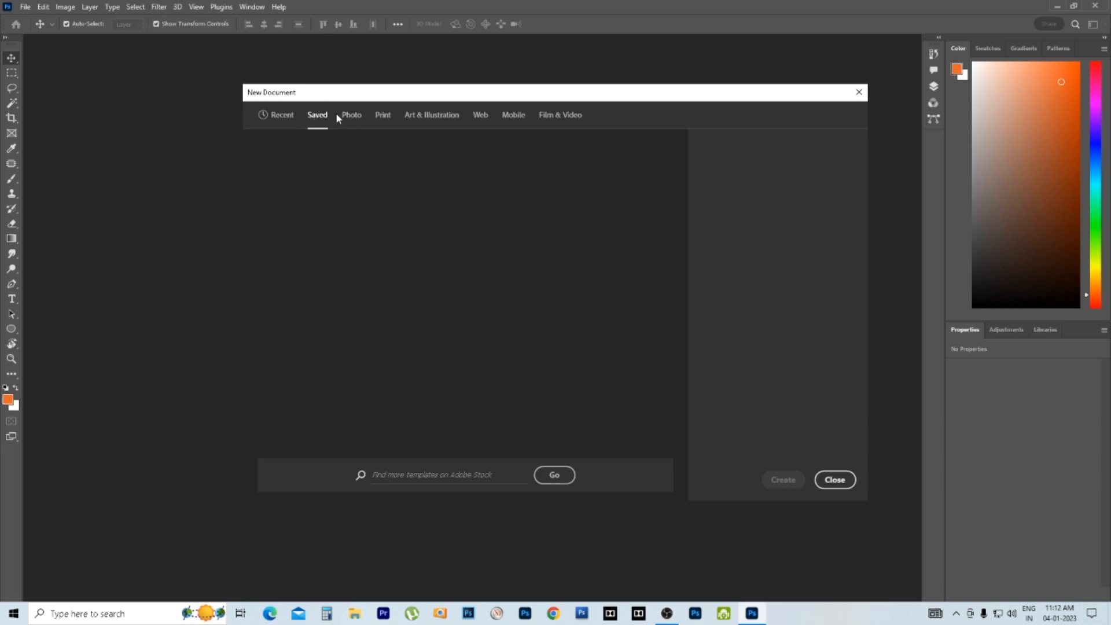
click(352, 117)
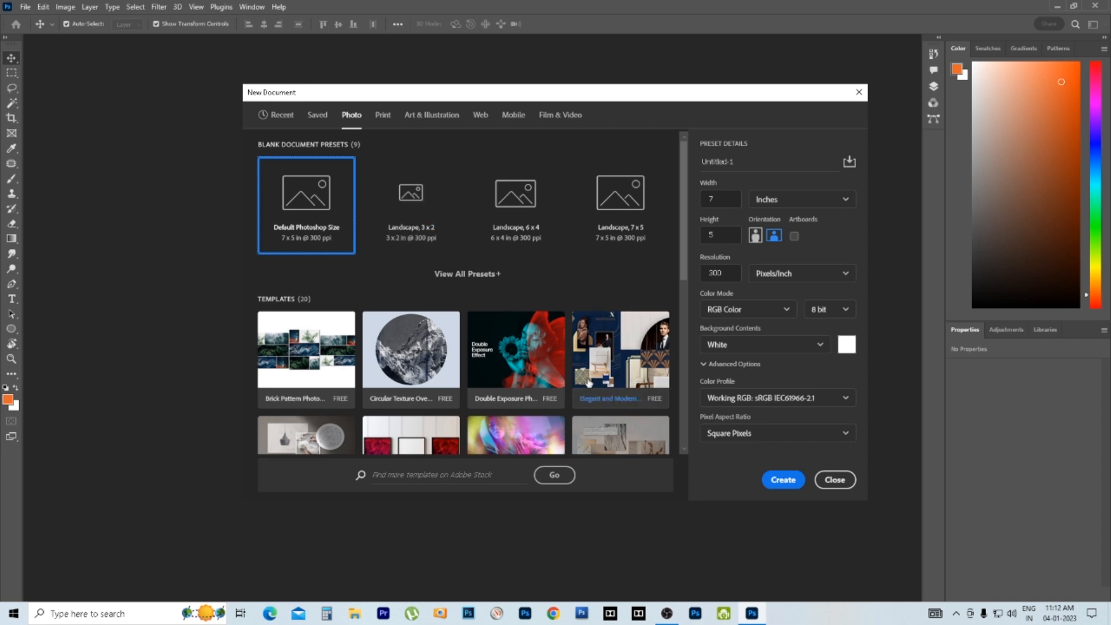
scroll(589, 382, down, 1)
scroll(589, 382, down, 5)
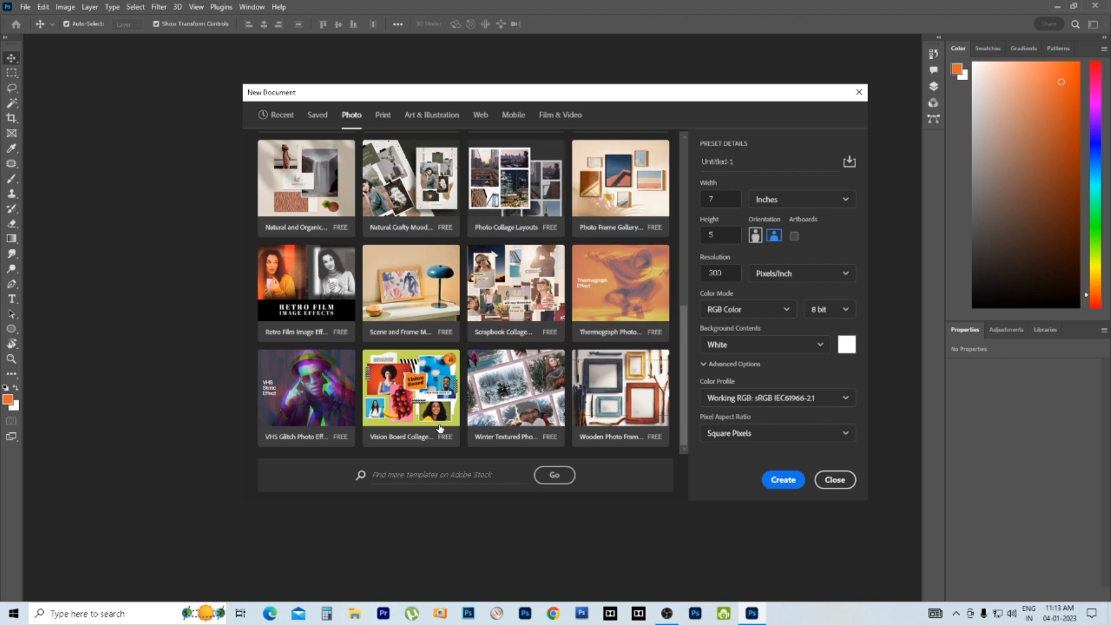
Step: Browse the Print presets and templates and view the details of the Iridescent Liquid Poster Layout template
click(383, 115)
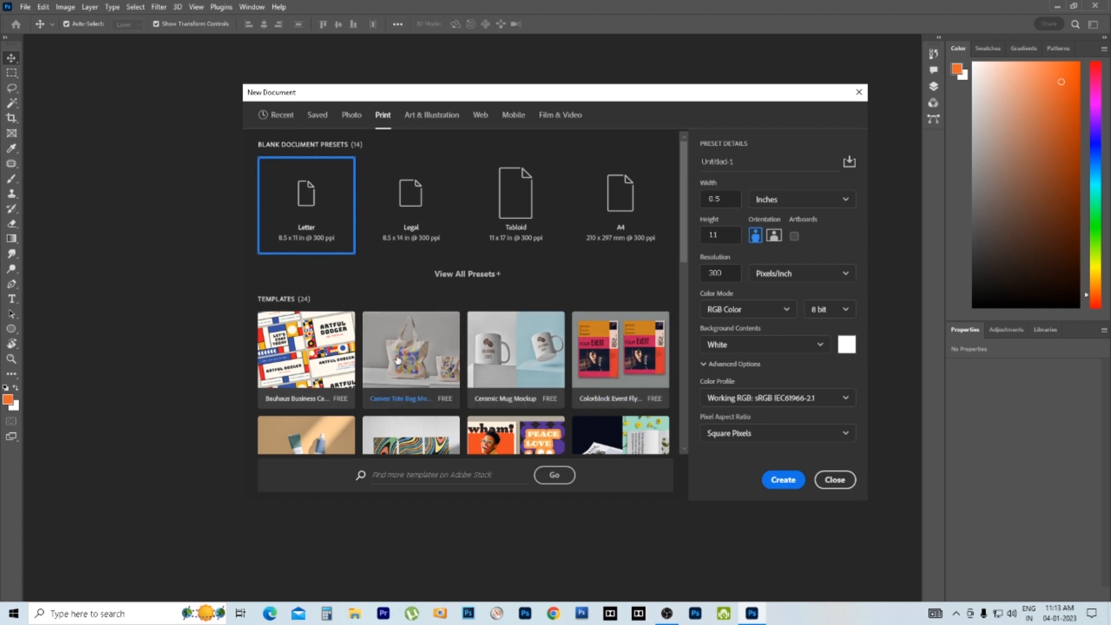
scroll(516, 362, down, 2)
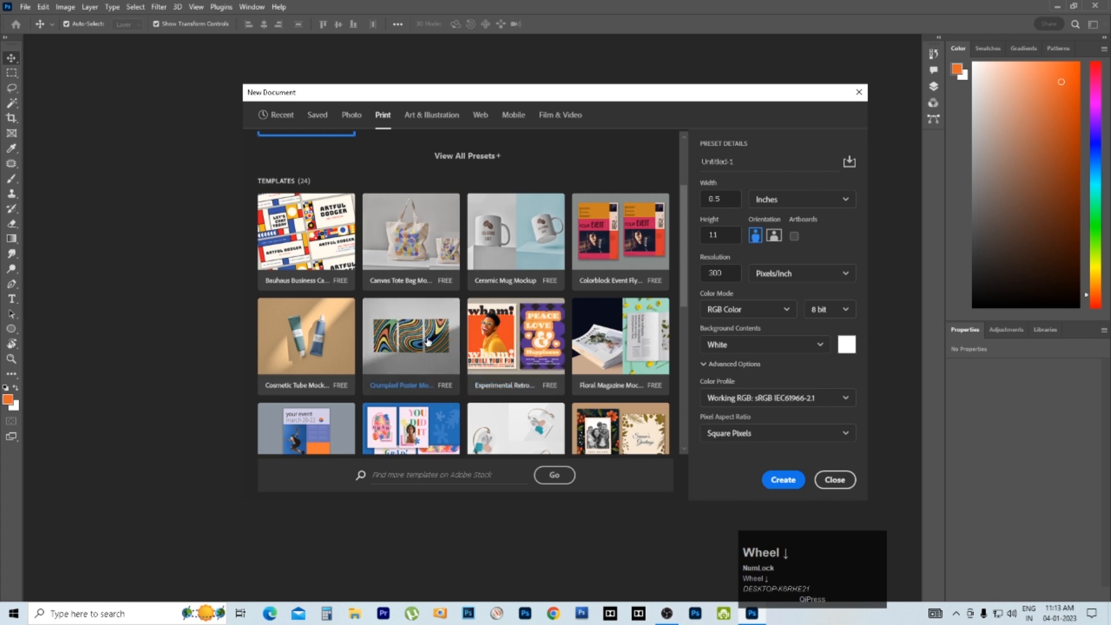
scroll(417, 353, down, 4)
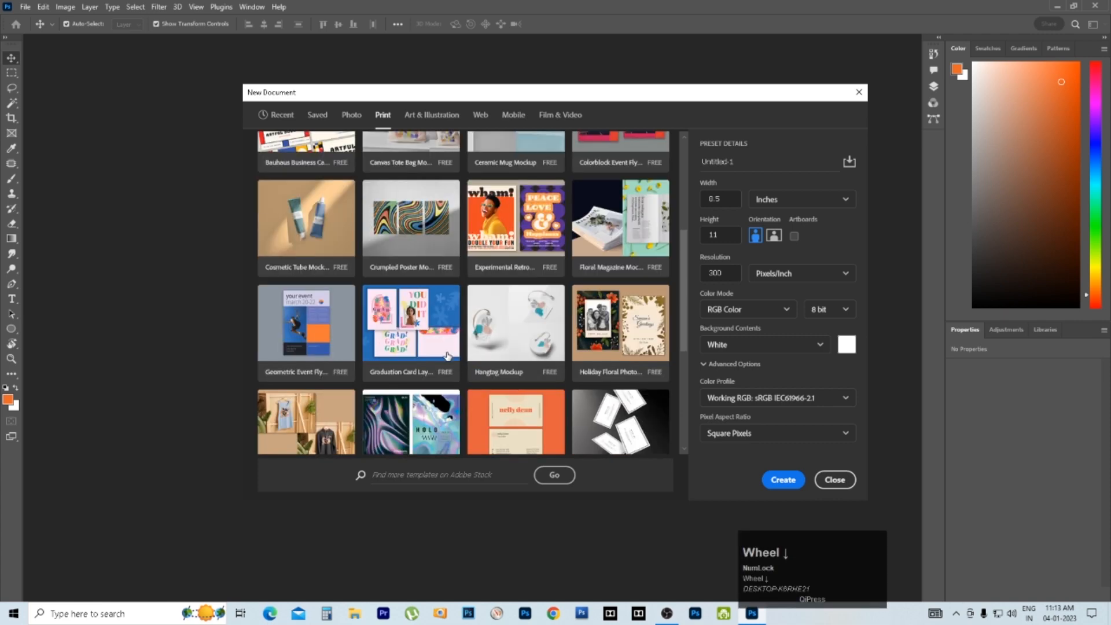
scroll(417, 349, down, 2)
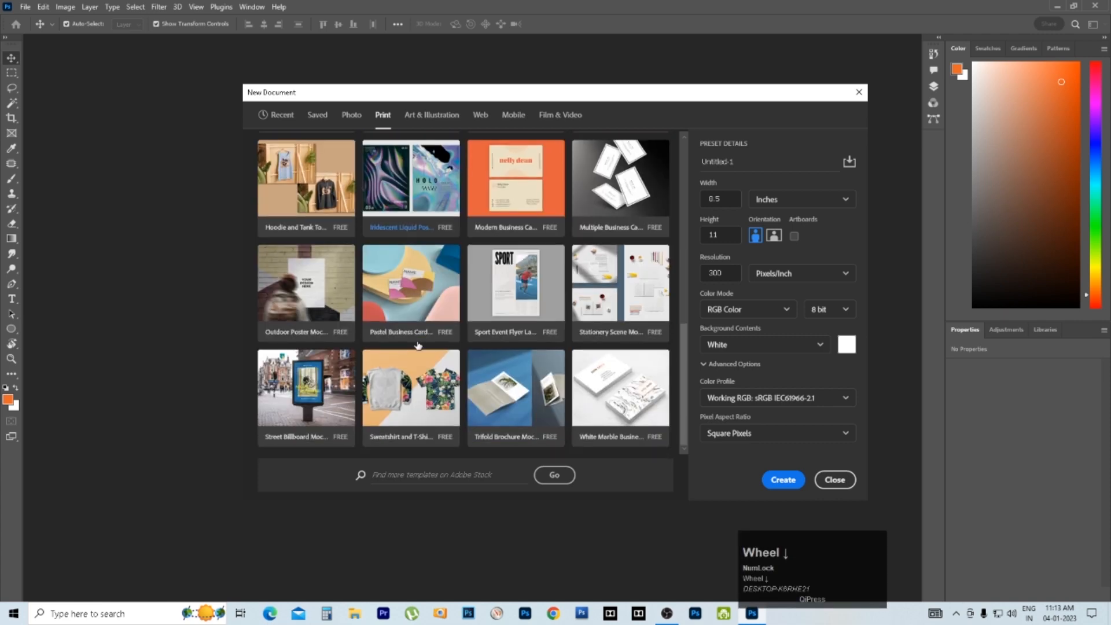
click(403, 197)
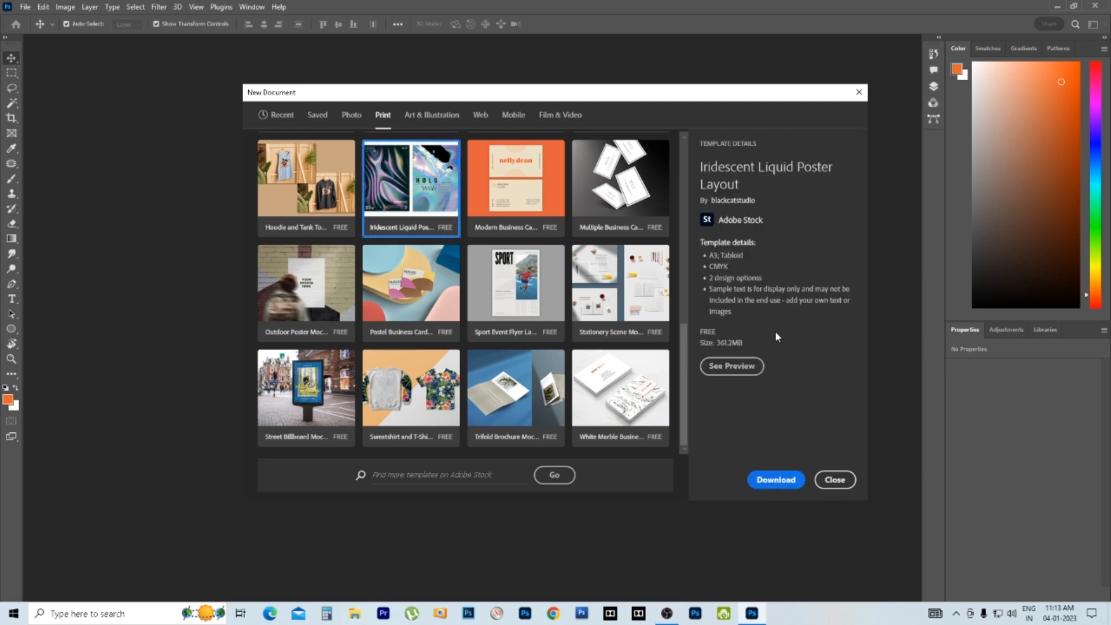
Step: Check the Art & Illustration presets, and list all Web presets to compare the Web Large and Web Medium settings
click(442, 116)
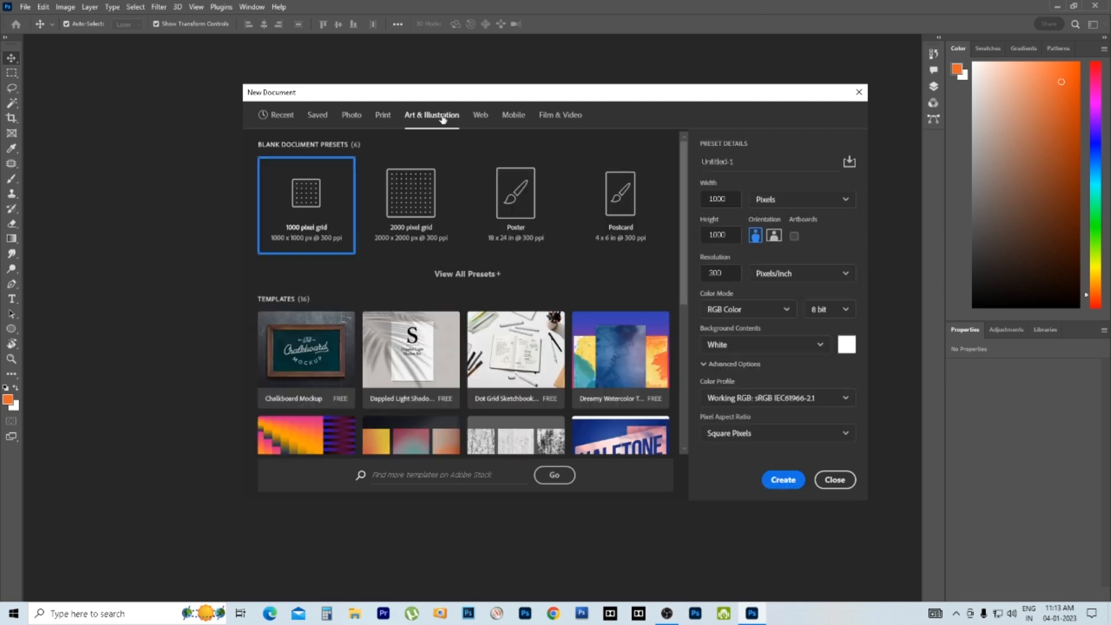
click(482, 116)
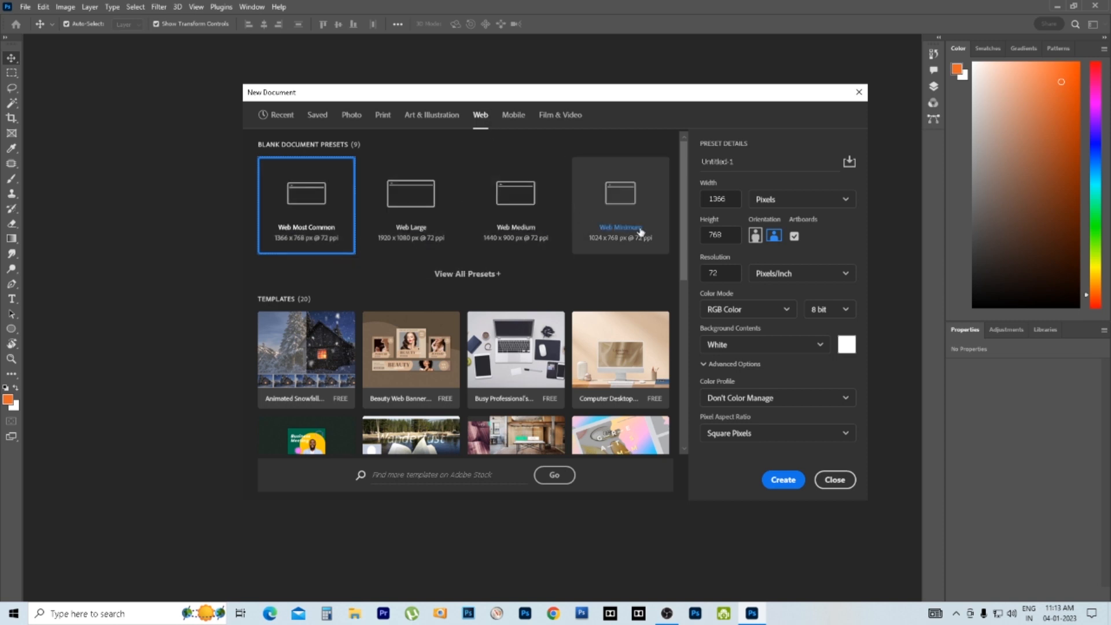
click(479, 277)
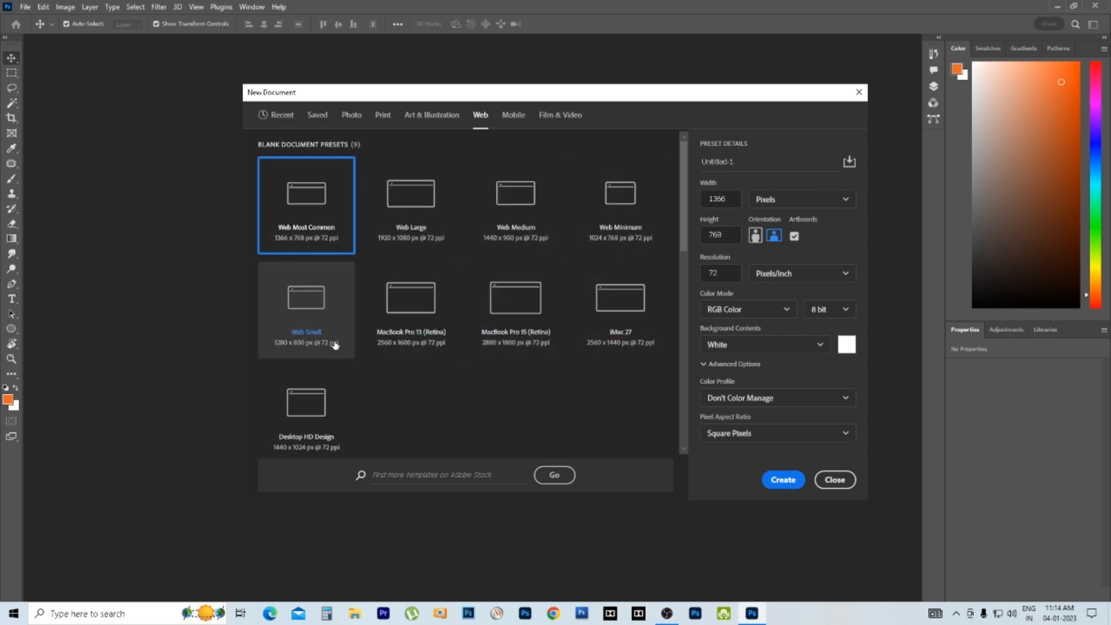
click(401, 202)
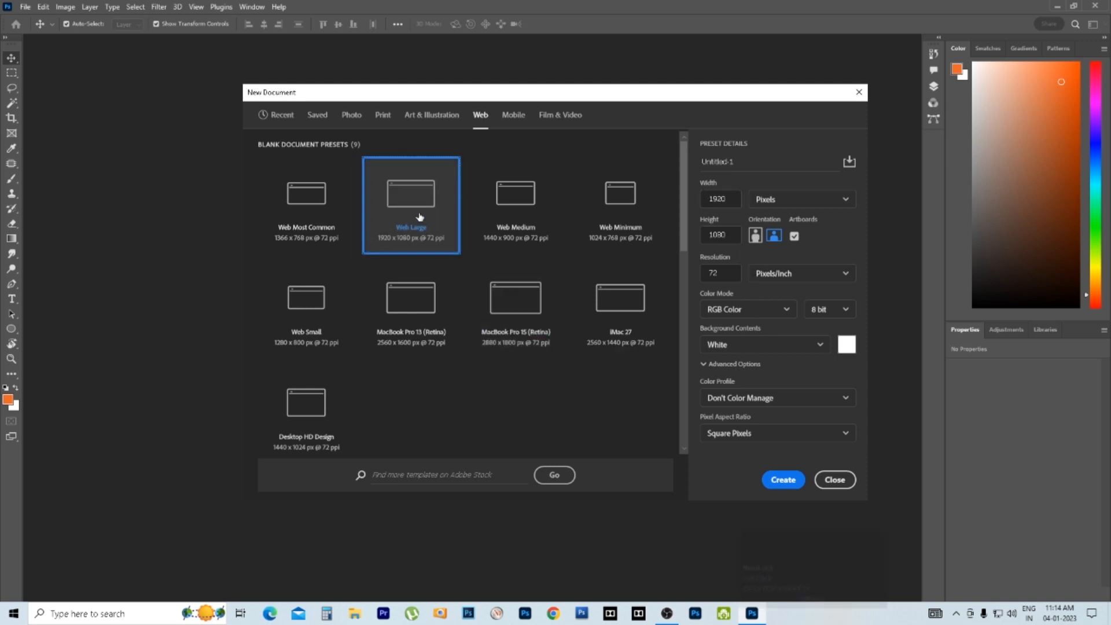
click(514, 209)
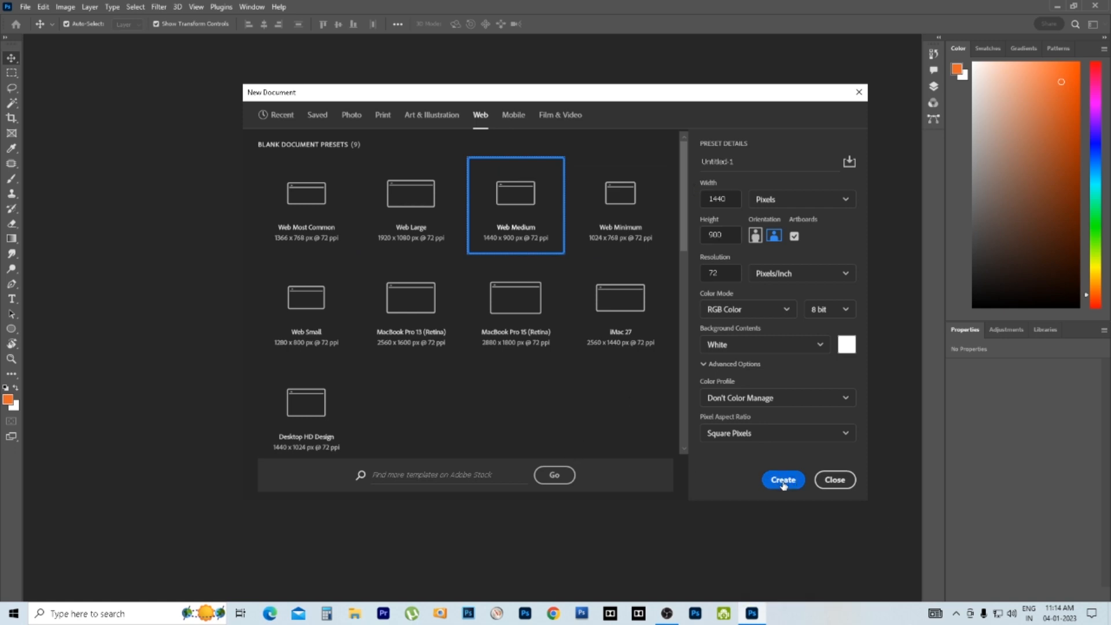
Step: List all blank Mobile presets and look through the device sizes, icon sizes and mobile templates
click(514, 117)
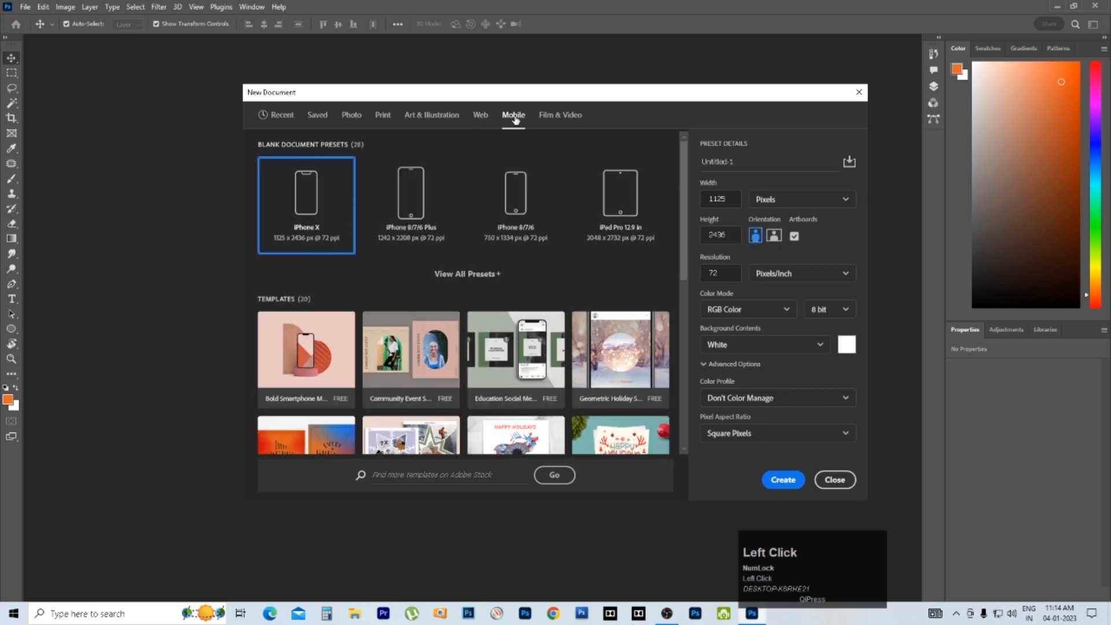
click(484, 274)
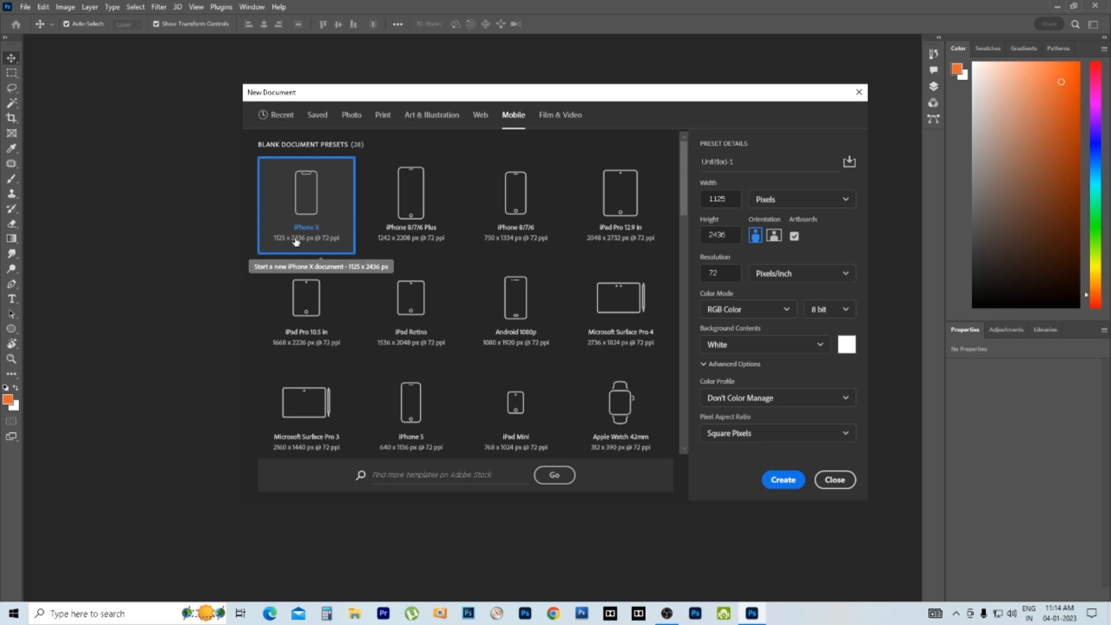
scroll(671, 346, down, 10)
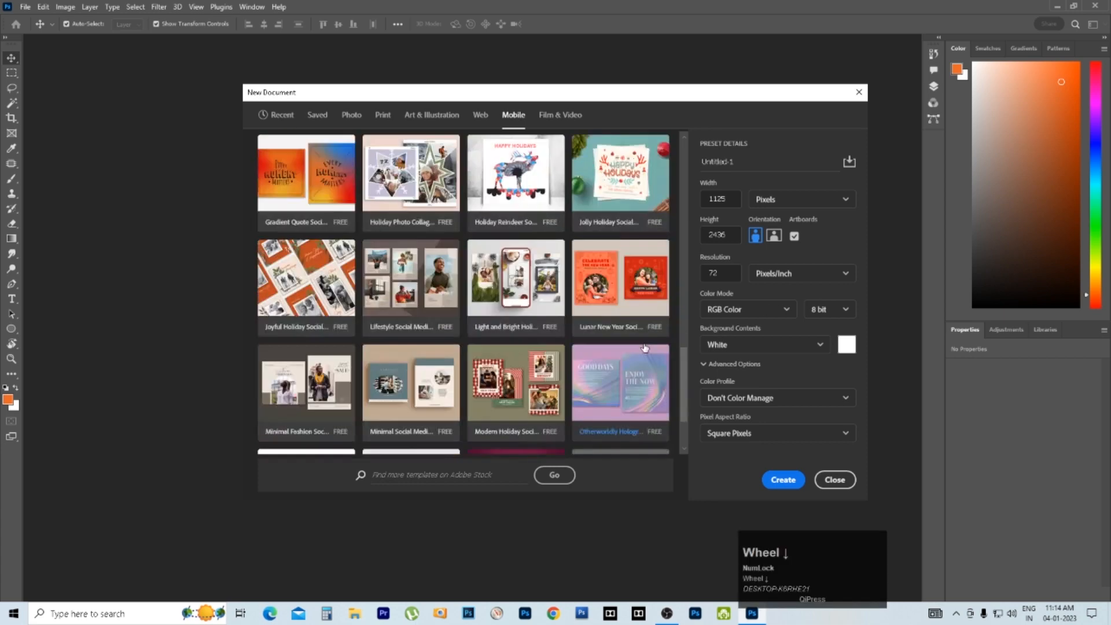
scroll(644, 348, up, 5)
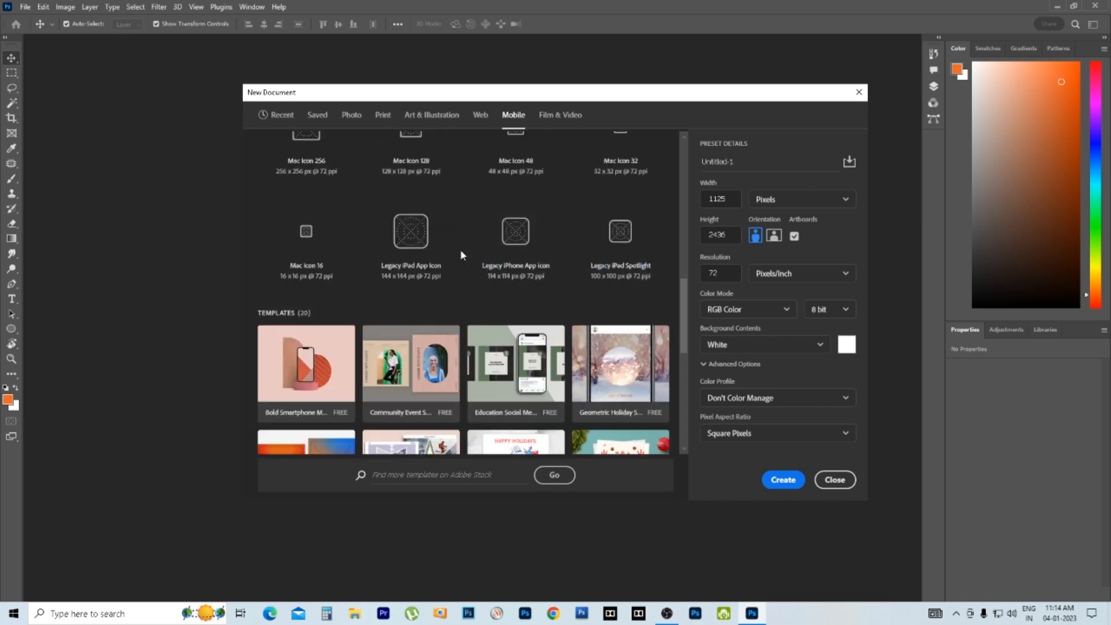
scroll(378, 228, up, 2)
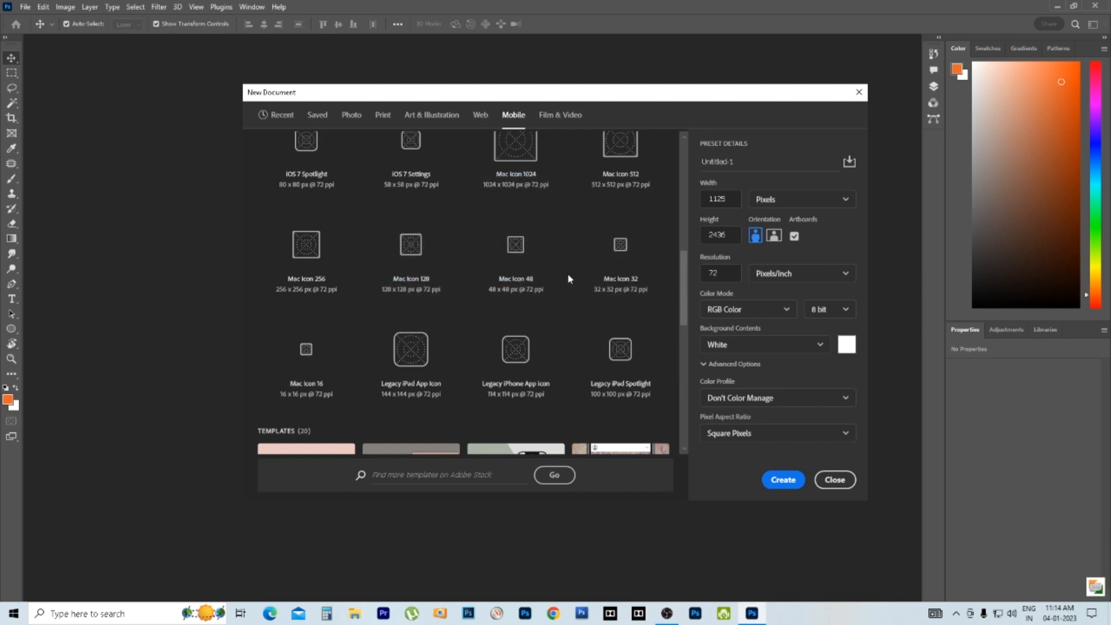
scroll(617, 326, up, 1)
scroll(617, 326, down, 5)
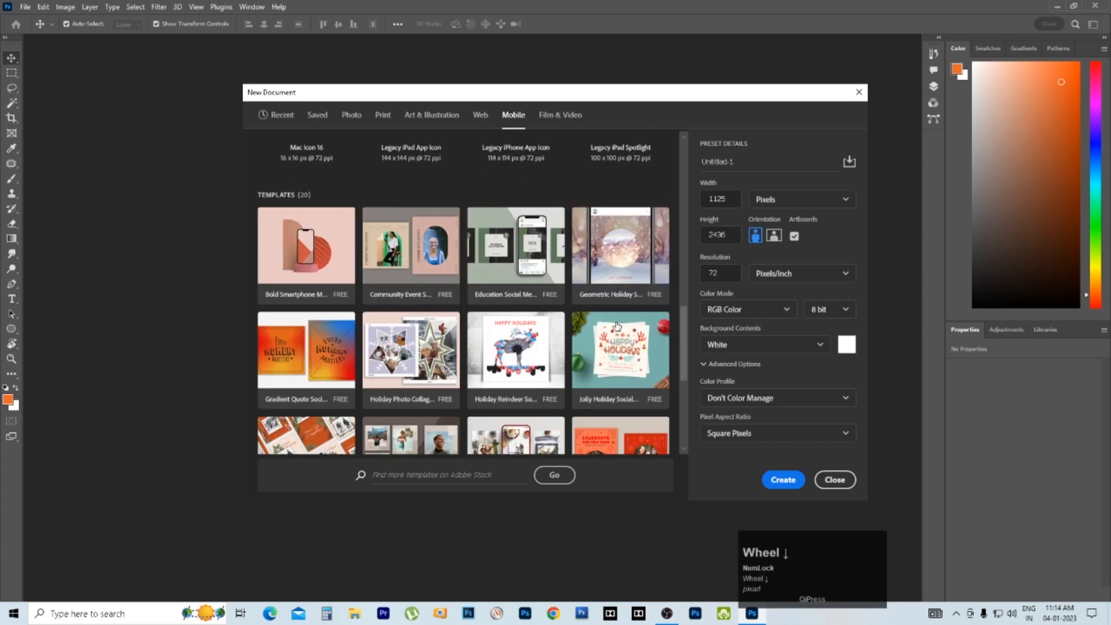
scroll(617, 326, down, 4)
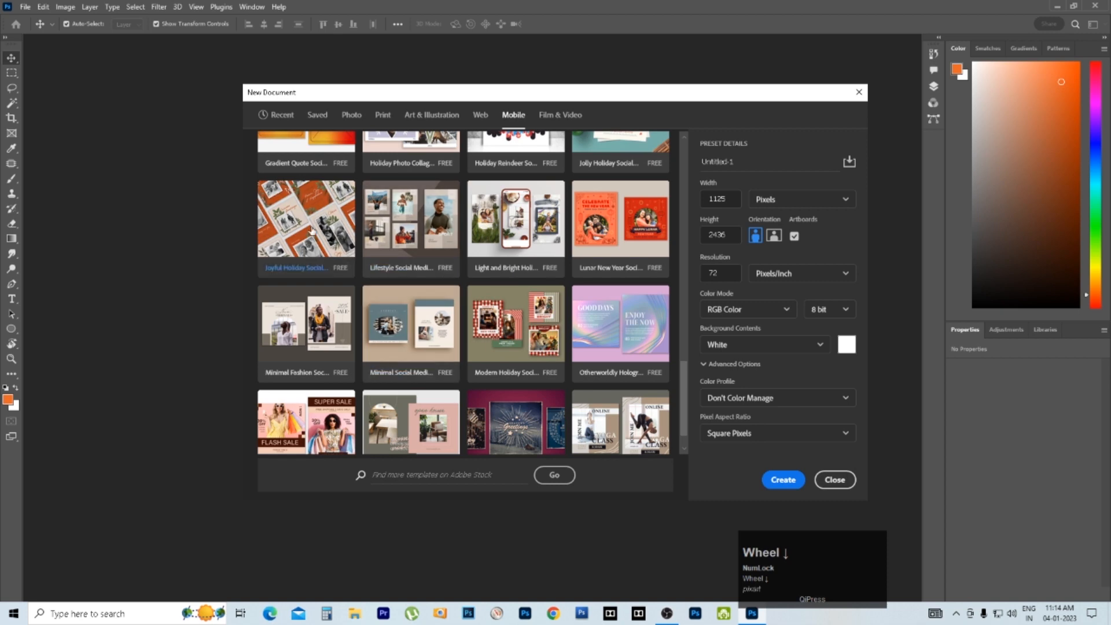
Step: View the details of the Joyful Holiday, Lifestyle, Light and Bright Holiday, and Lunar New Year social media templates
click(312, 231)
click(408, 229)
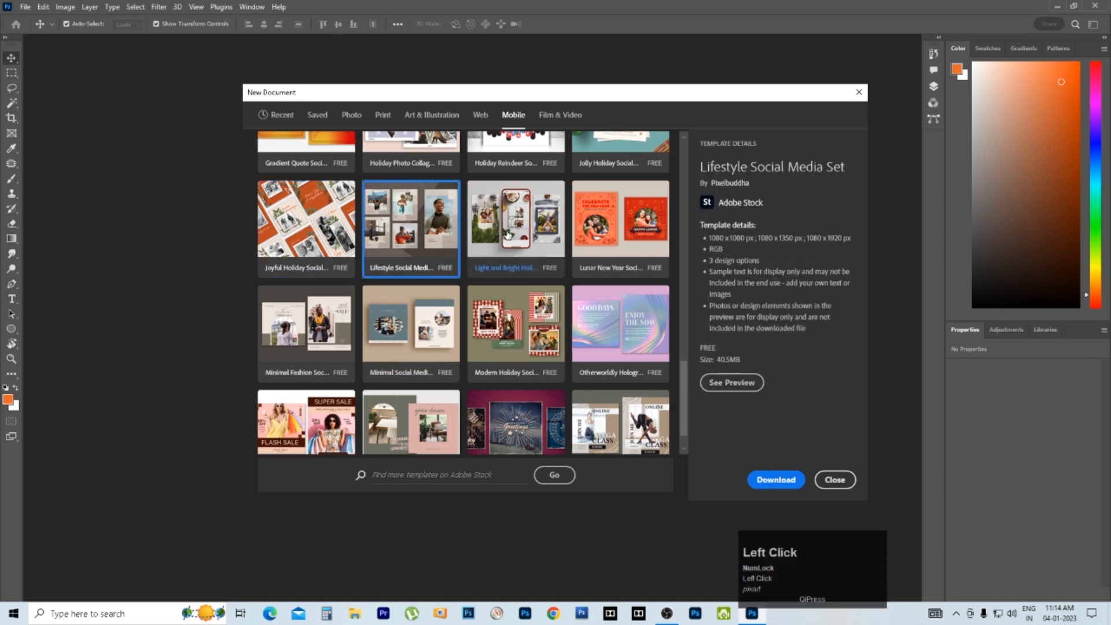
click(507, 234)
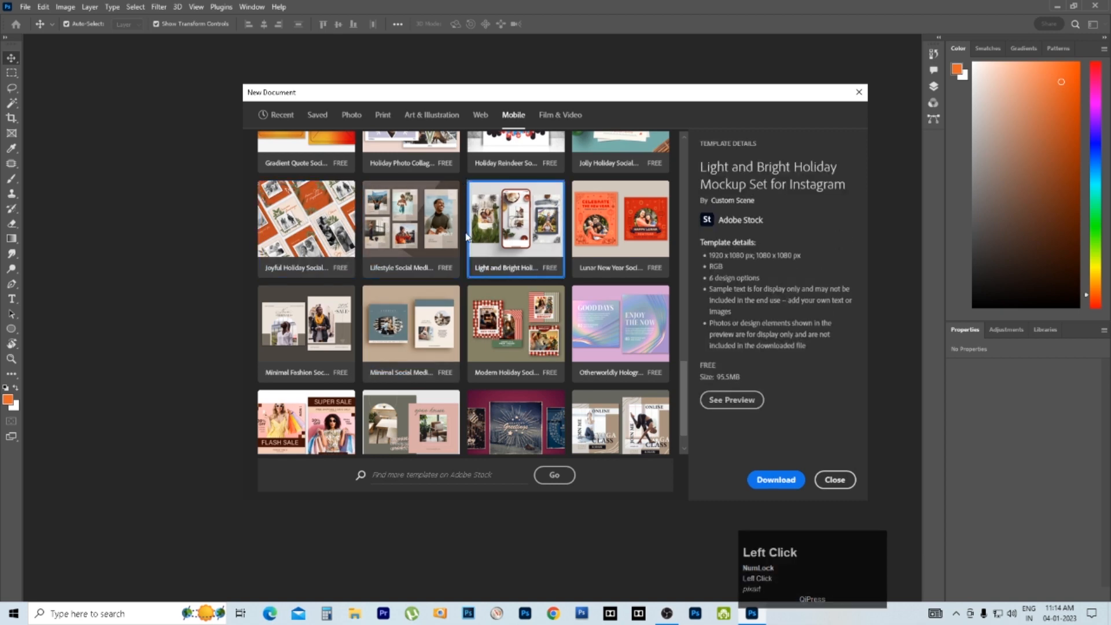
click(625, 231)
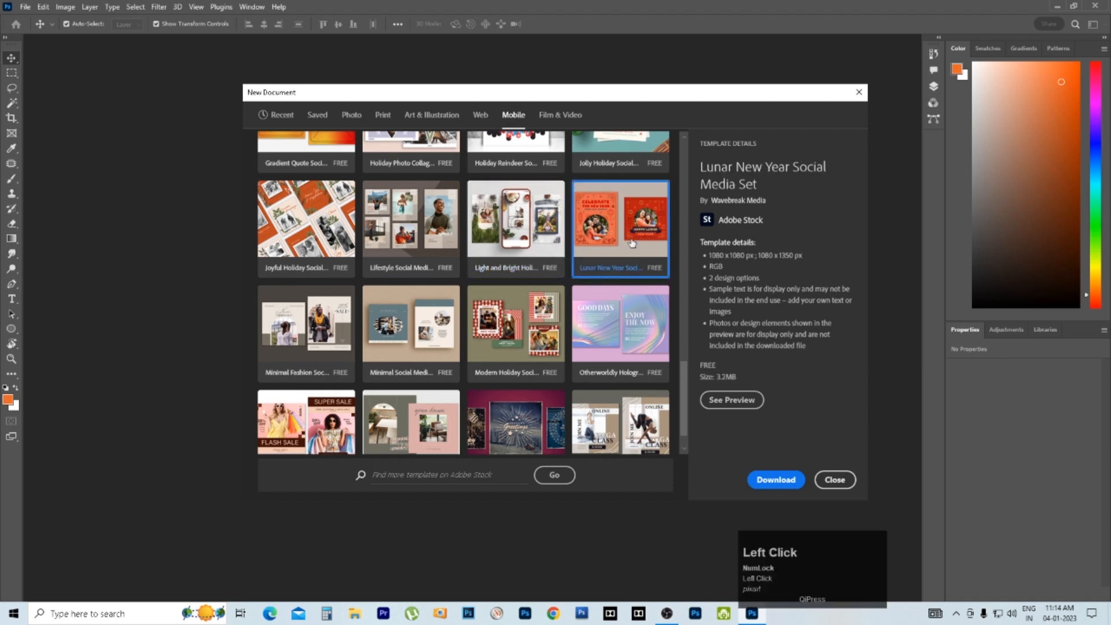
Step: Look through the full list of blank Film & Video document presets
click(560, 114)
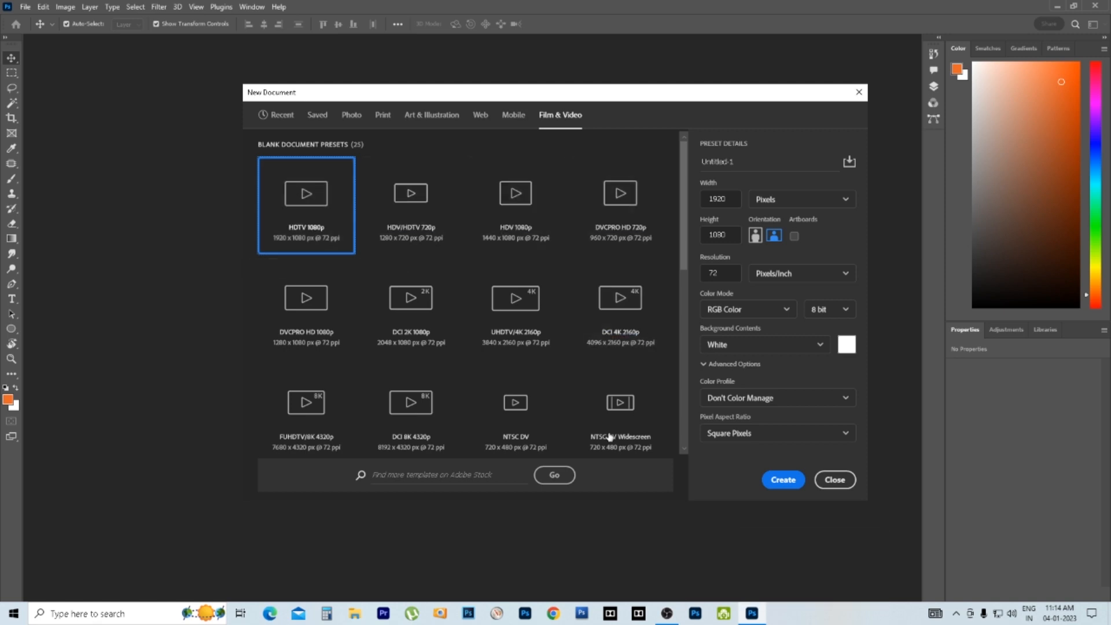
scroll(435, 392, down, 3)
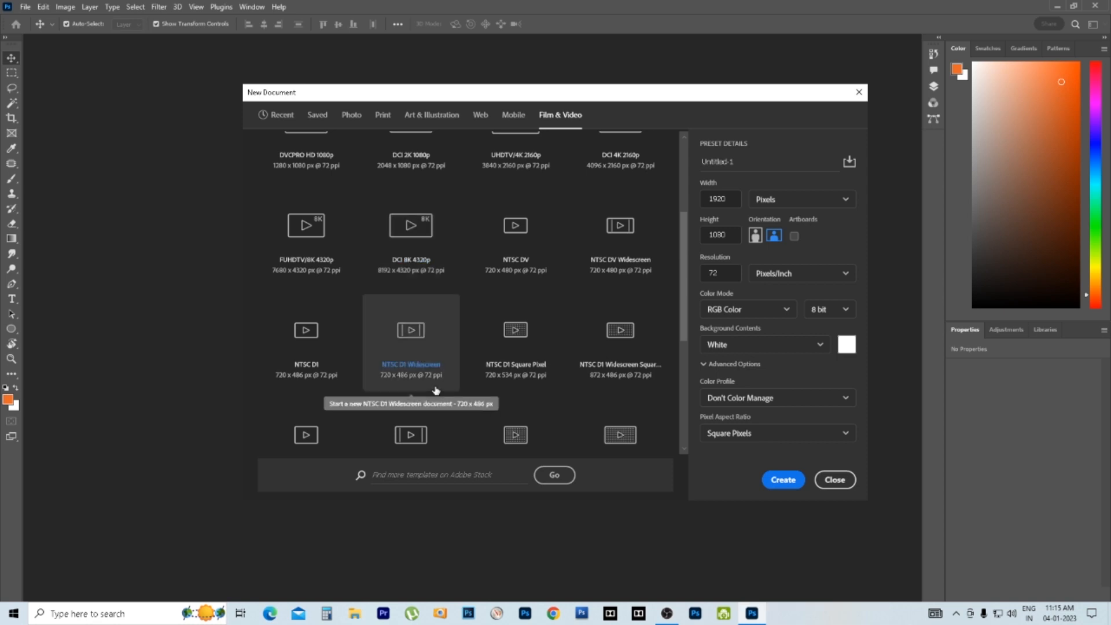
scroll(582, 359, down, 5)
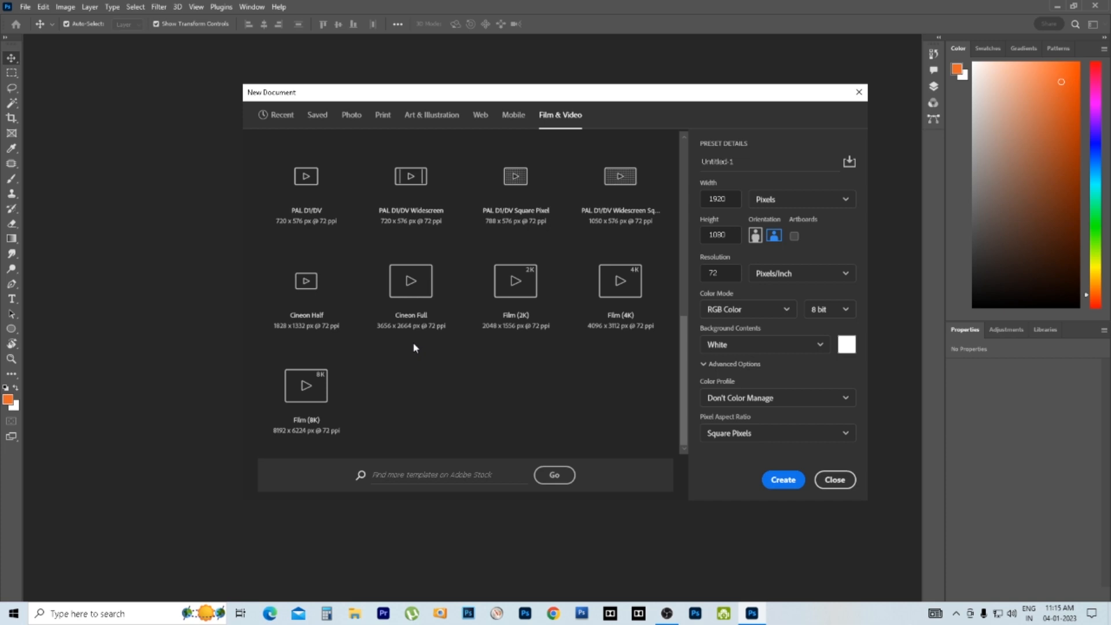
scroll(422, 356, up, 5)
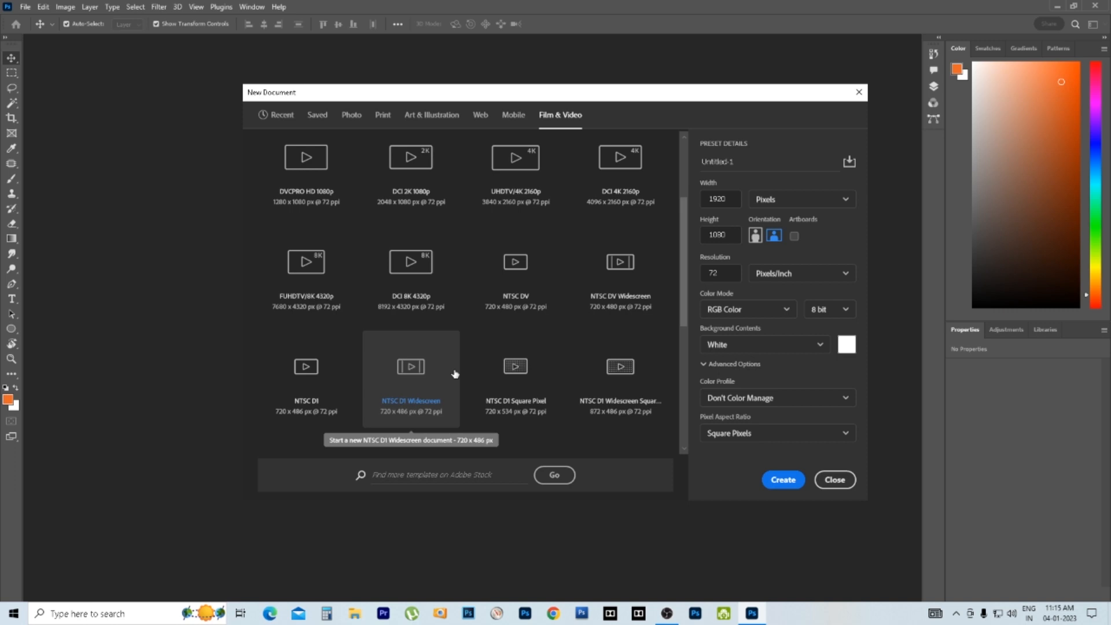
scroll(462, 297, up, 3)
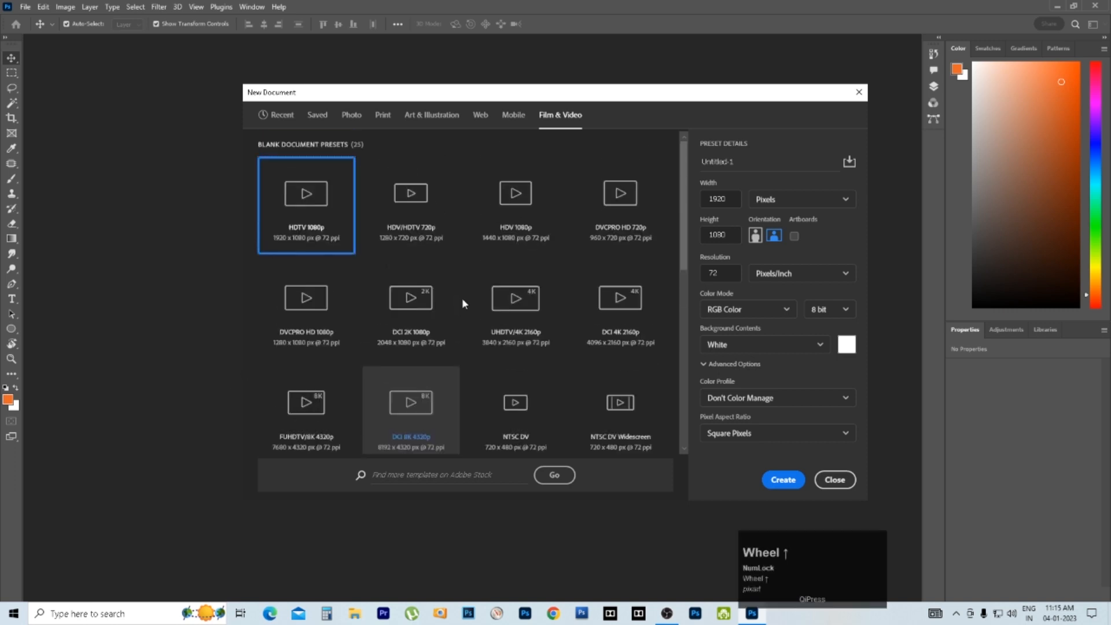
Step: Compare the settings of the HDV/HDTV 720p, HDV 1080p, DVCPRO HD 720p, DCI 4K 2160p and UHDTV/4K 2160p presets
click(410, 210)
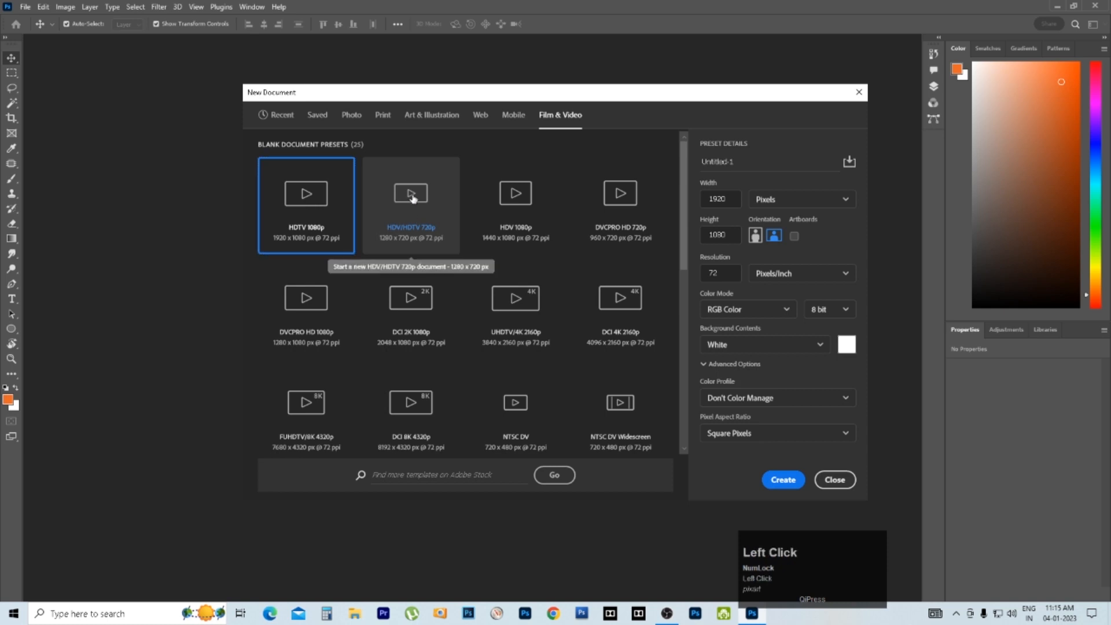
click(502, 209)
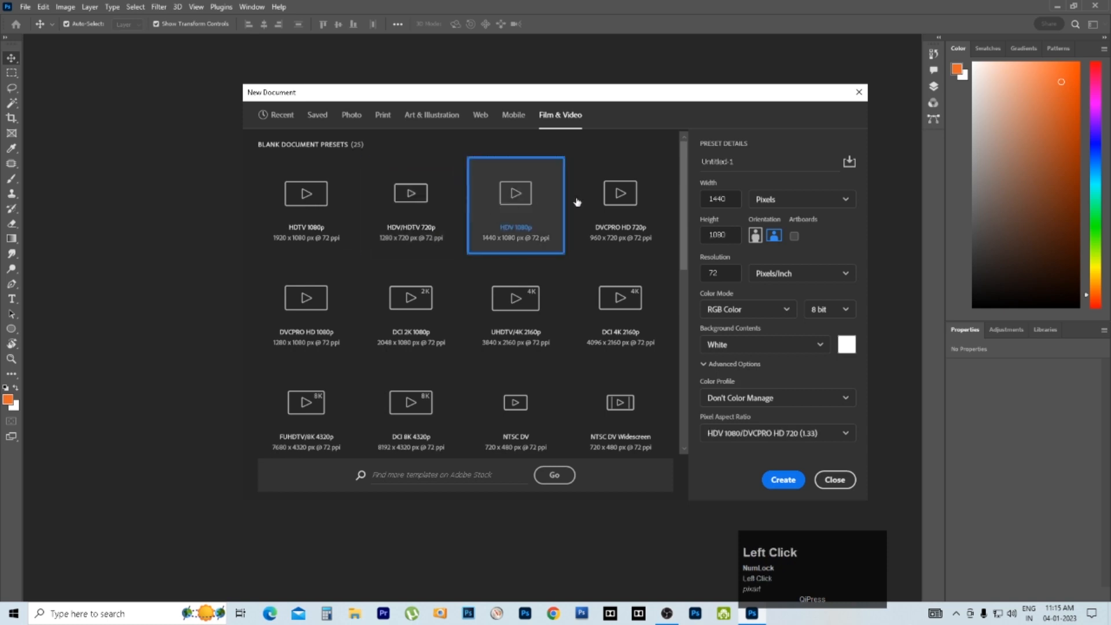
click(620, 205)
click(619, 299)
click(514, 311)
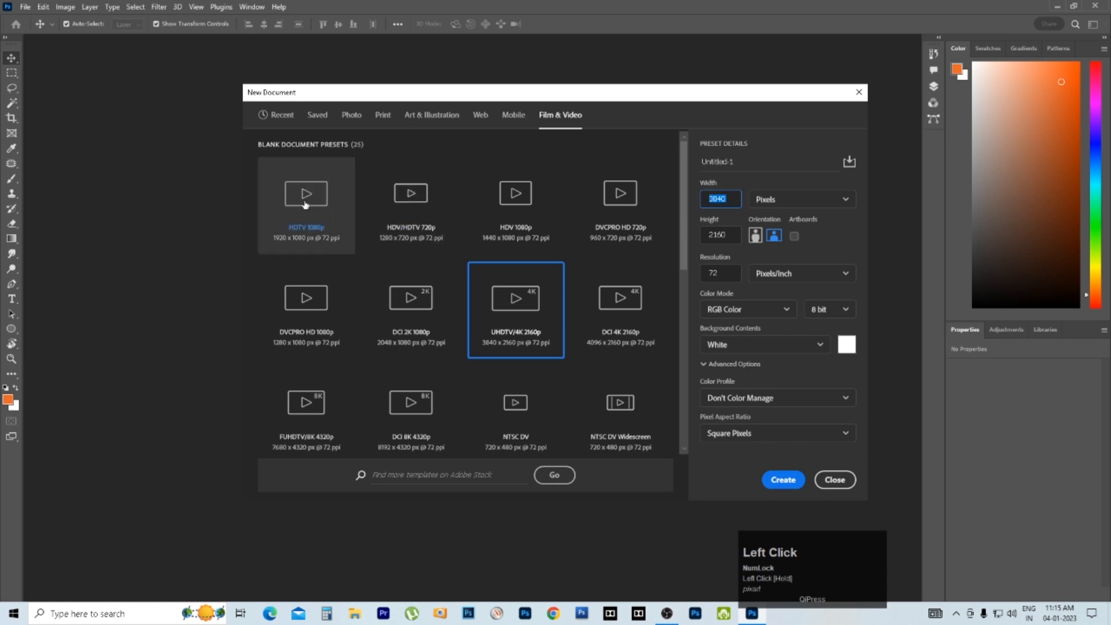
Step: View the settings of the HDTV 1080p and HDV/HDTV 720p presets and check the Saved presets category
click(342, 225)
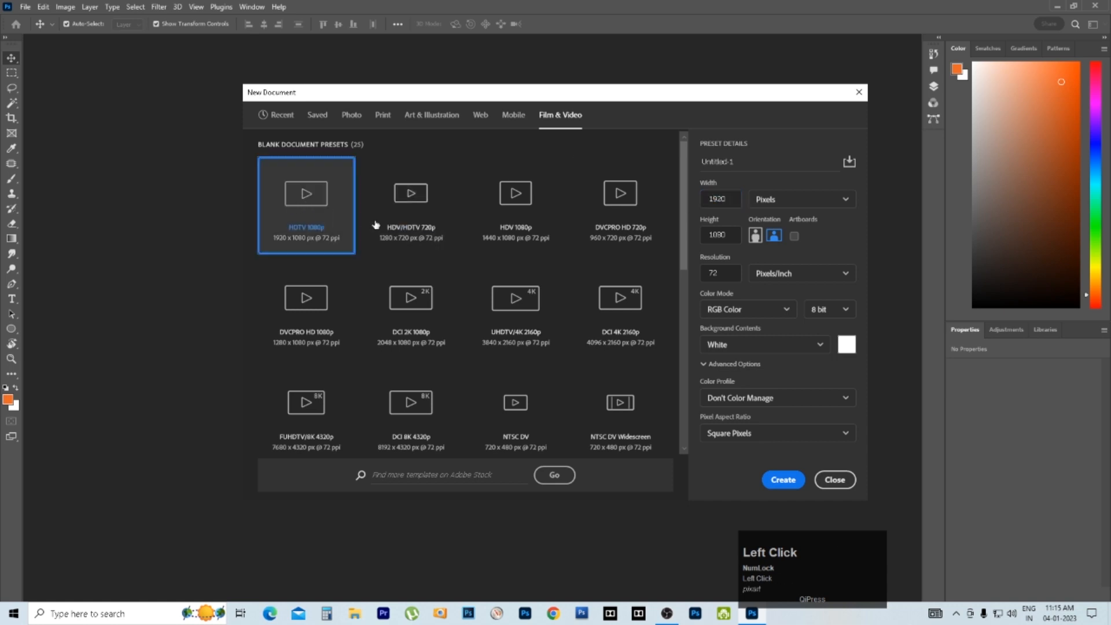
click(415, 210)
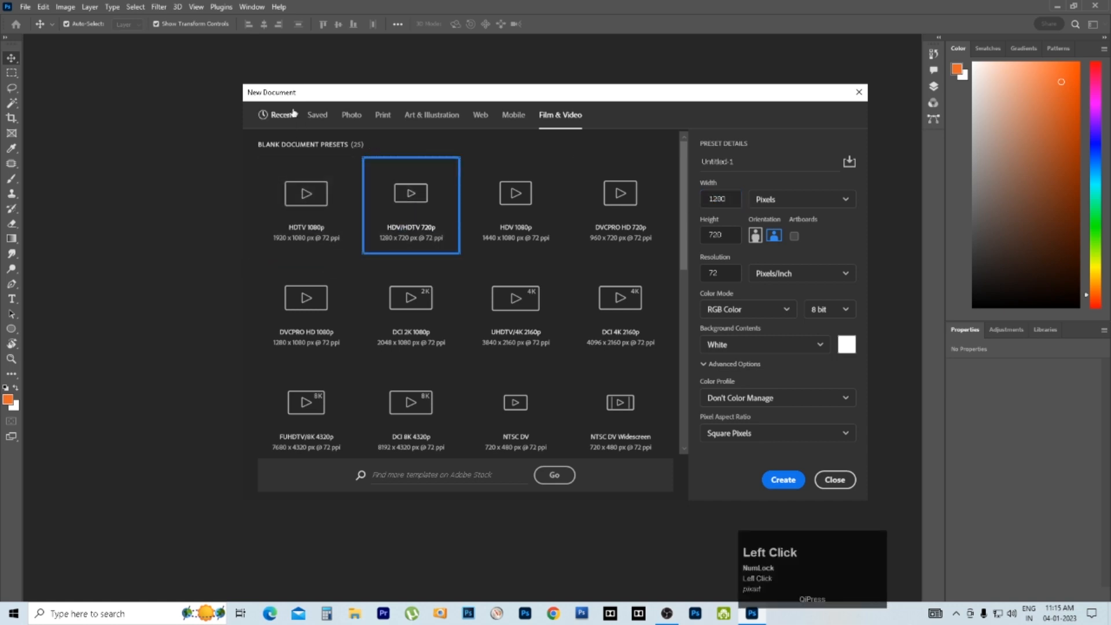
click(320, 119)
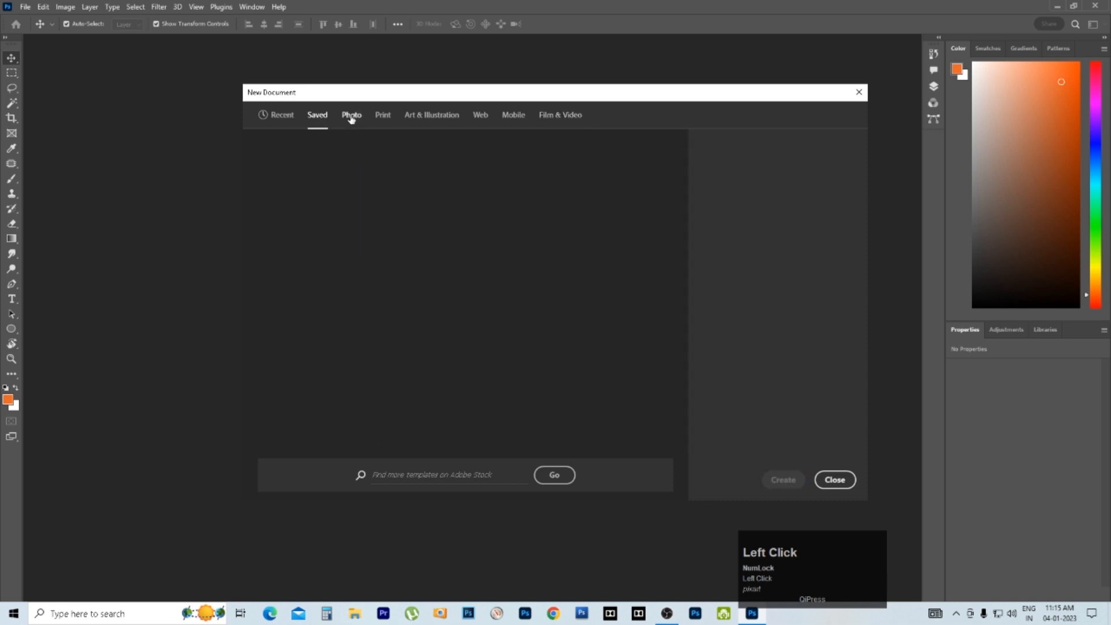
Step: Create a blank document from the Default Photoshop Size photo preset, 7 x 5 inches at 300 ppi, and close it
click(352, 117)
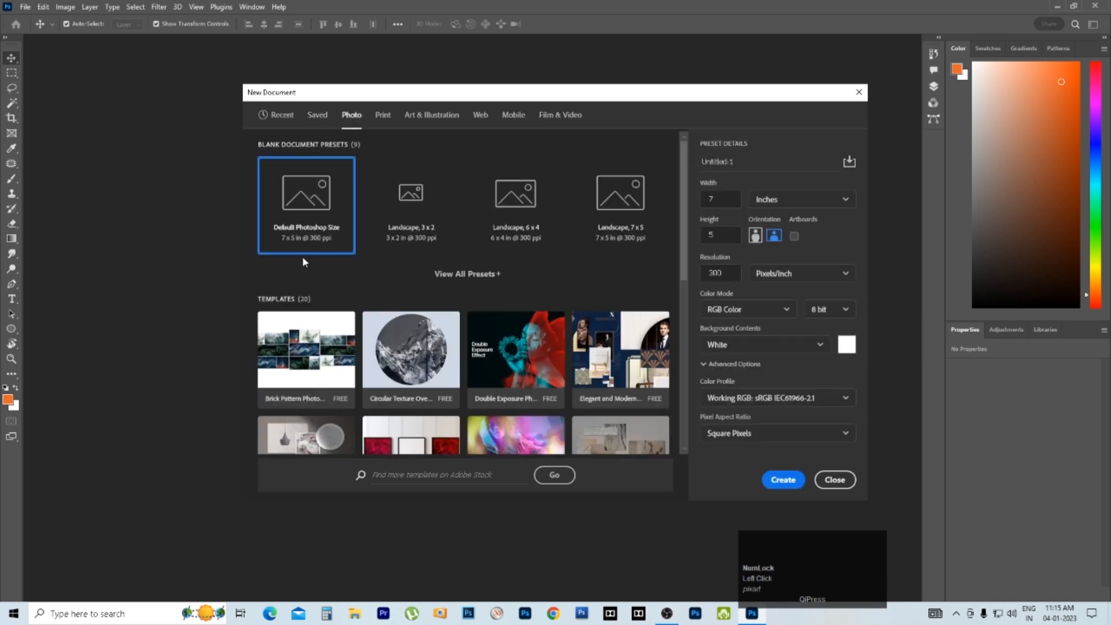
click(300, 202)
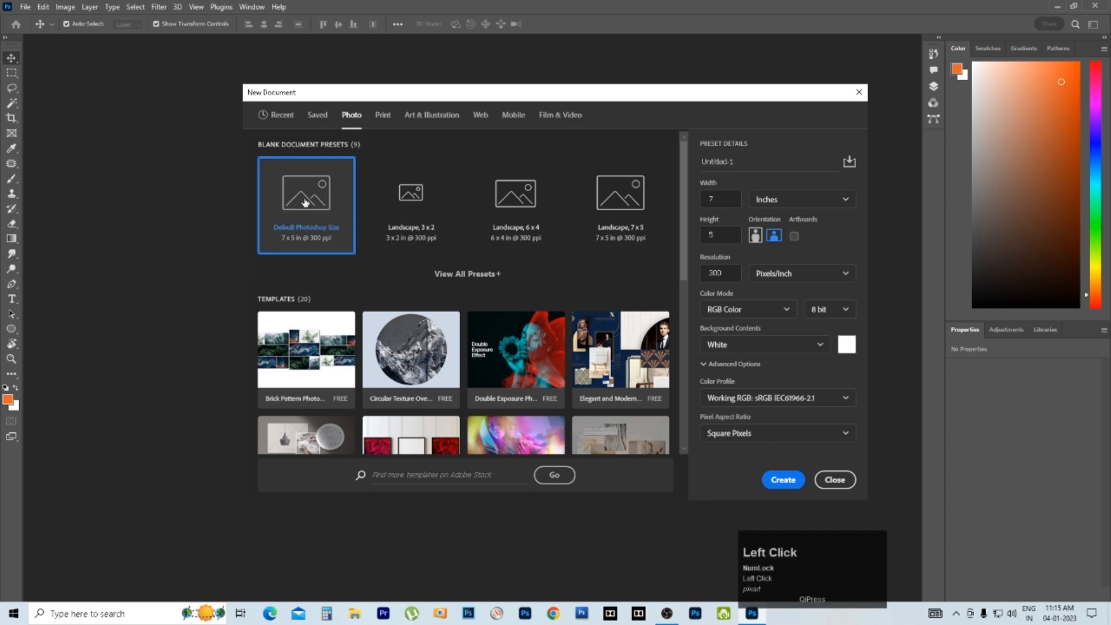
click(783, 480)
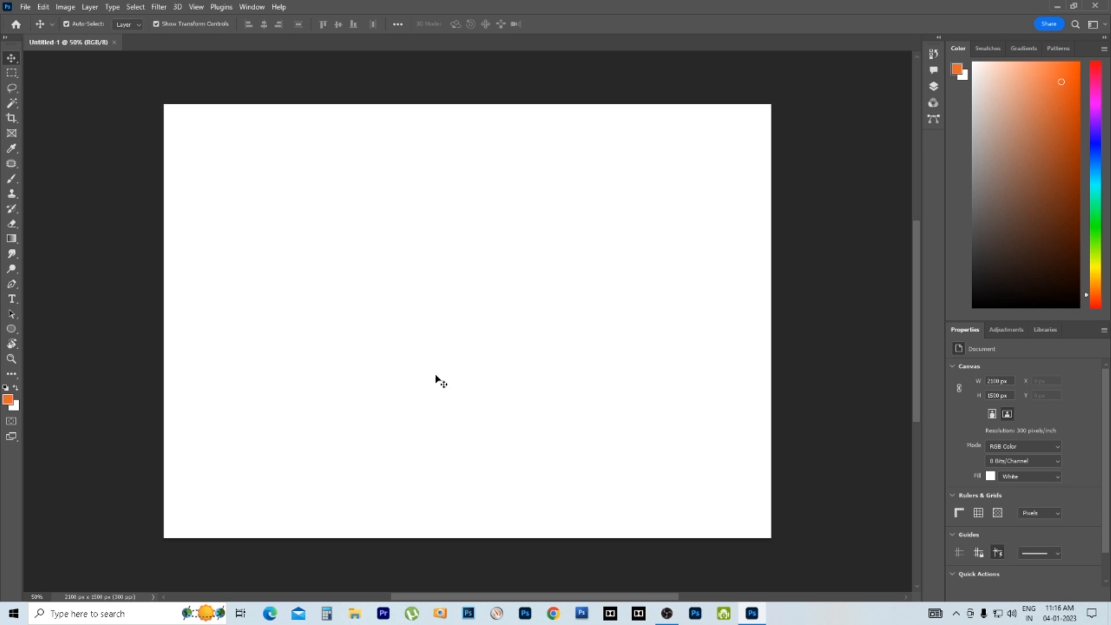
click(114, 42)
click(25, 6)
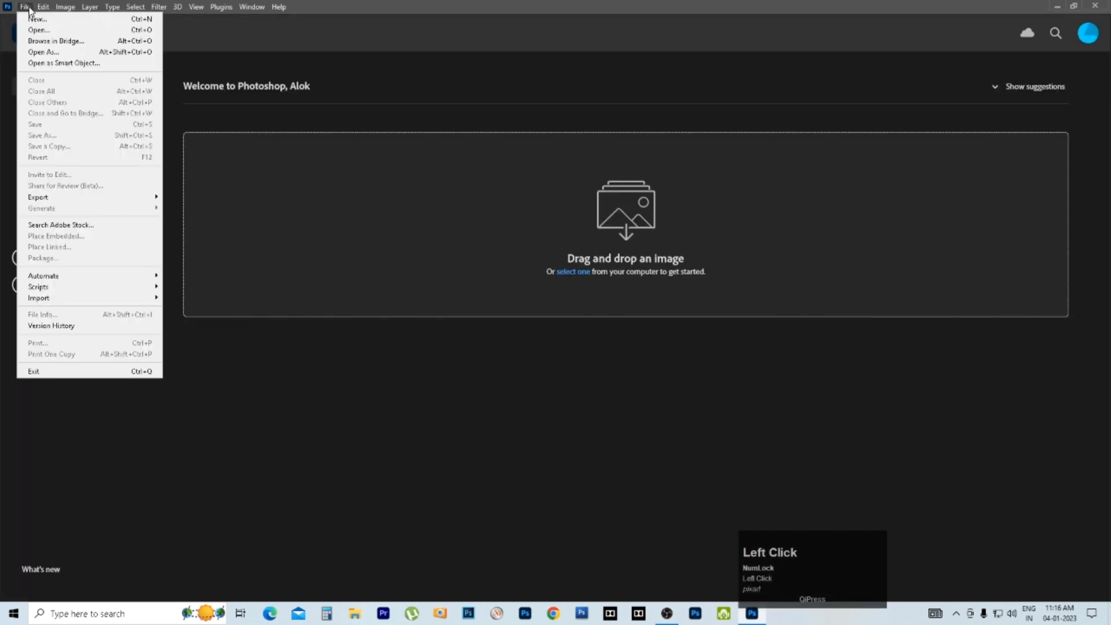
click(39, 19)
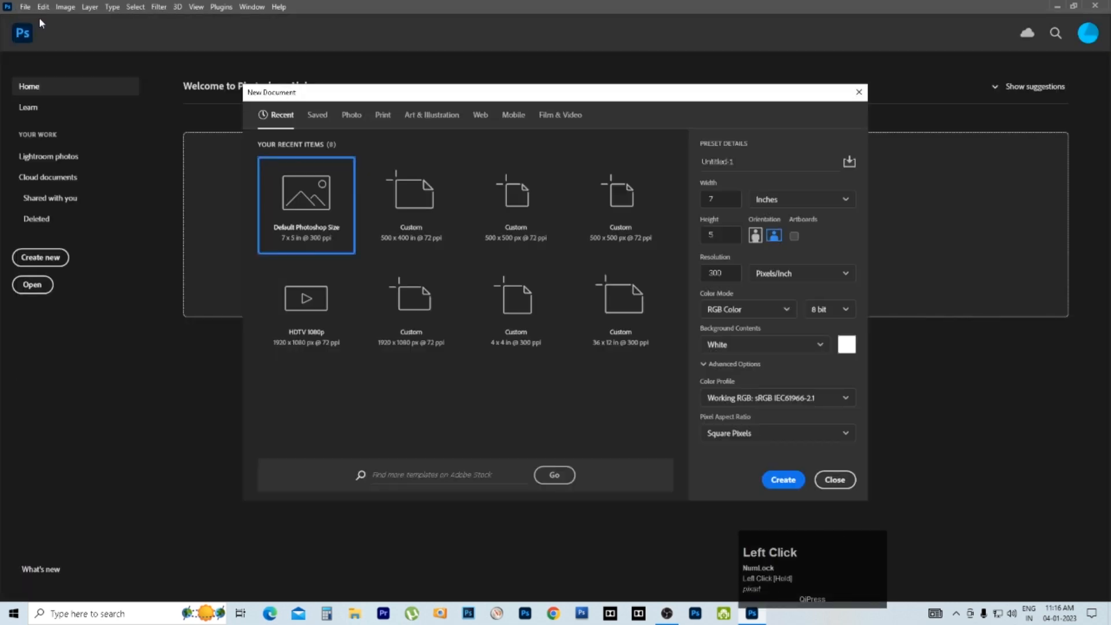
click(835, 480)
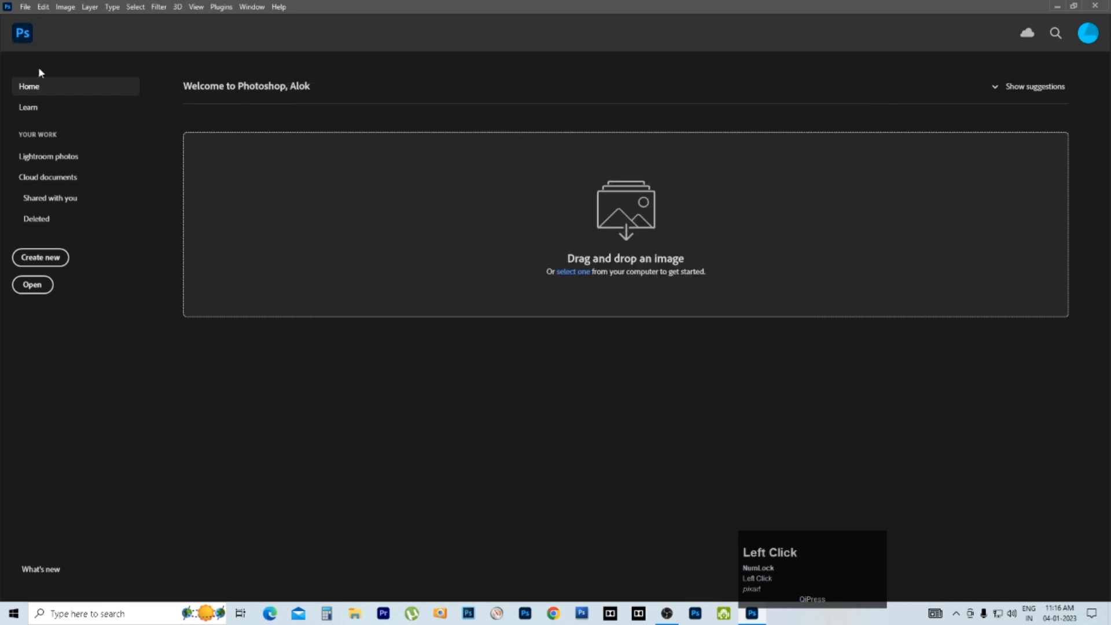
Step: Start a new document from the home screen, browse the Saved, Photo and Print presets, and return to the Photo category
click(20, 35)
click(18, 26)
click(56, 262)
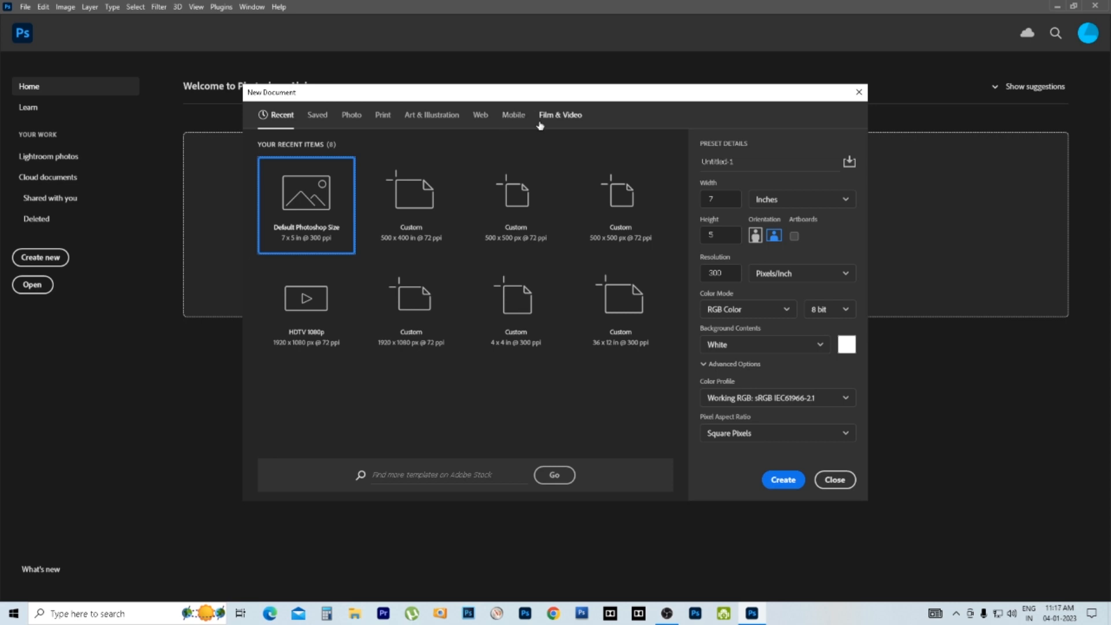
click(318, 115)
click(351, 116)
click(383, 114)
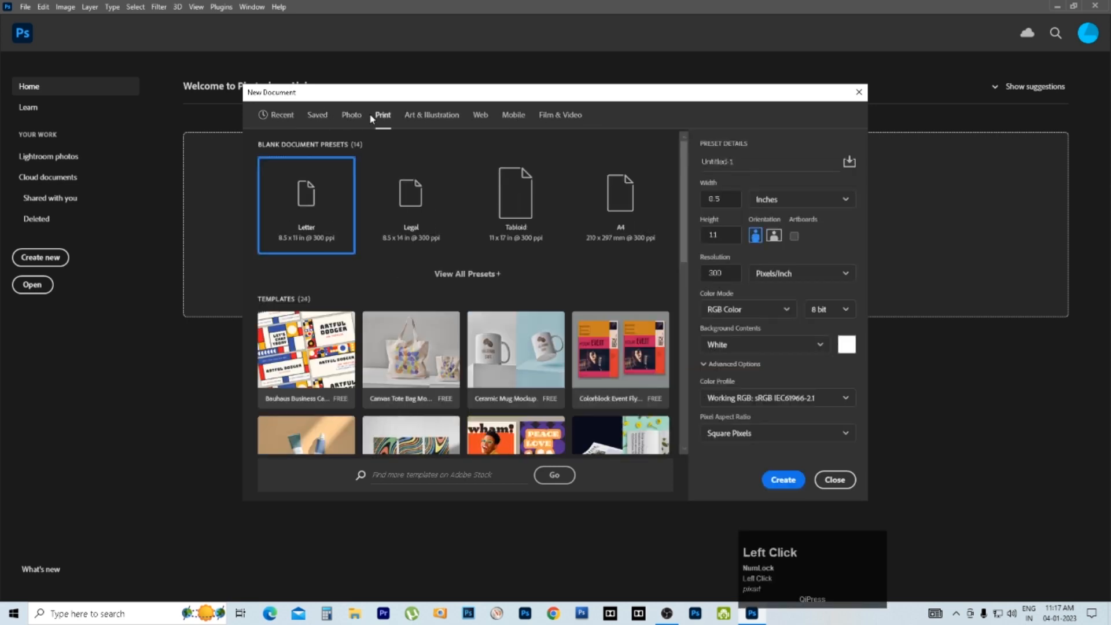
click(359, 116)
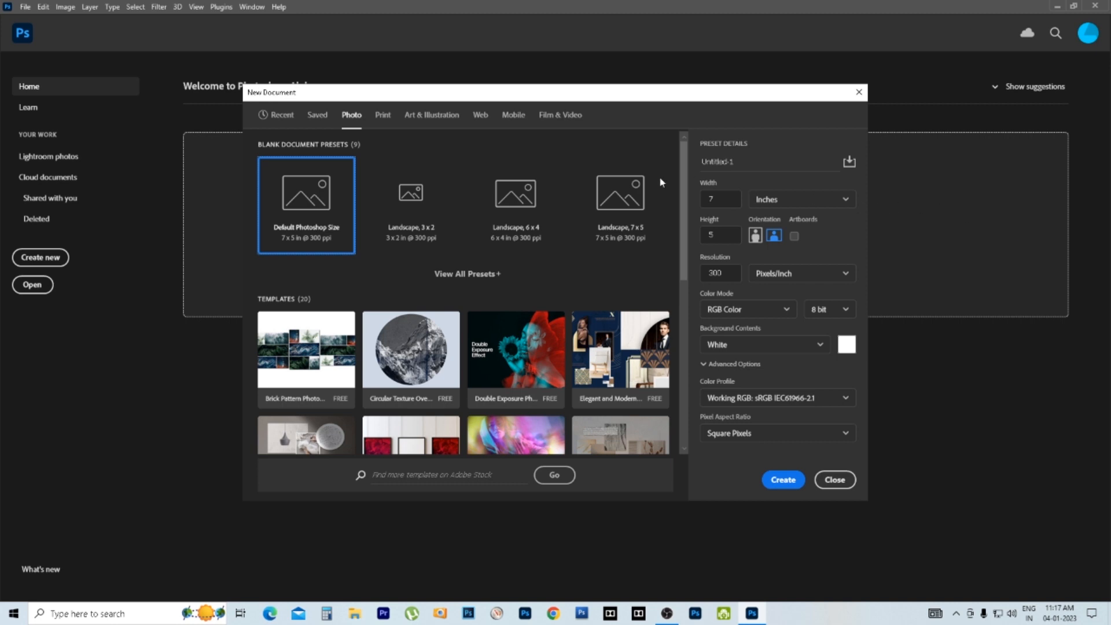
Step: Name the new document Document 1, leave Artboards off, and create it with the Default Photoshop Size preset
click(717, 202)
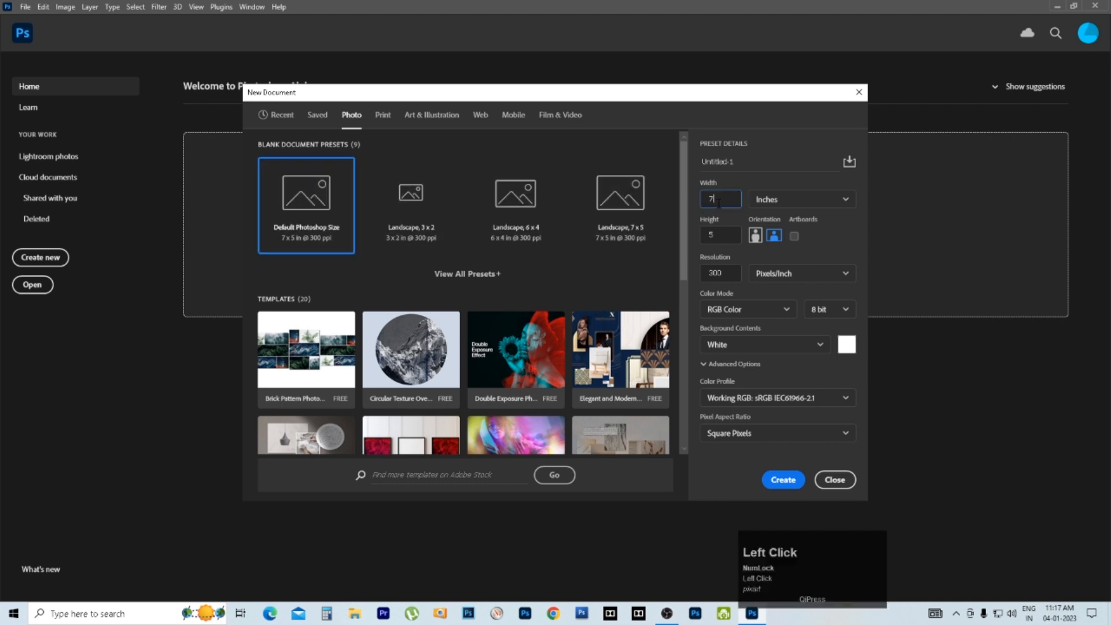
click(794, 235)
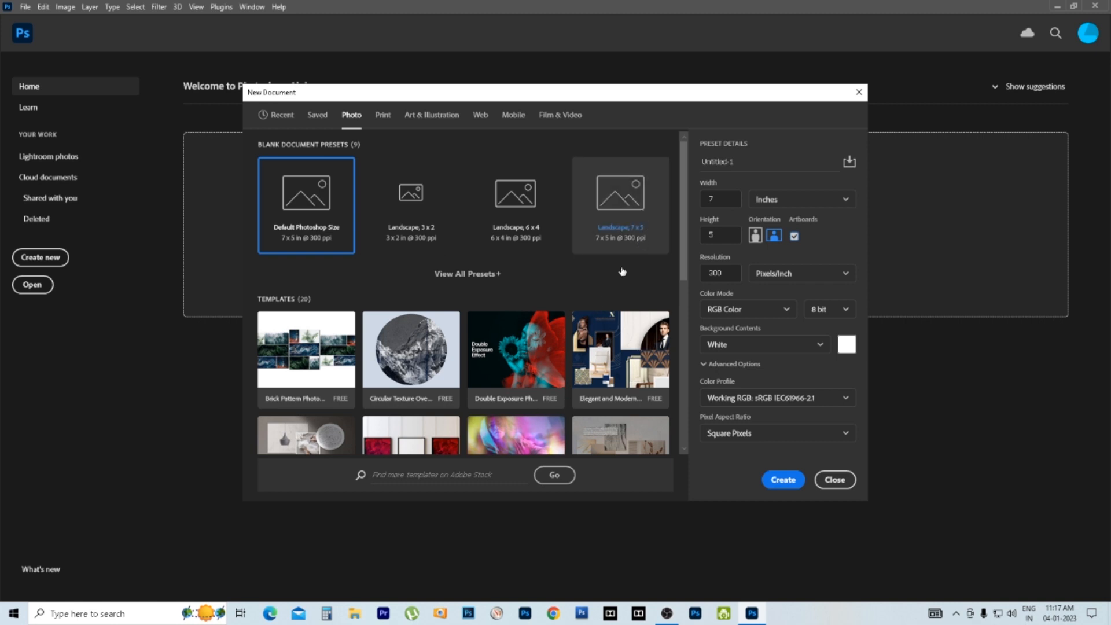
click(795, 236)
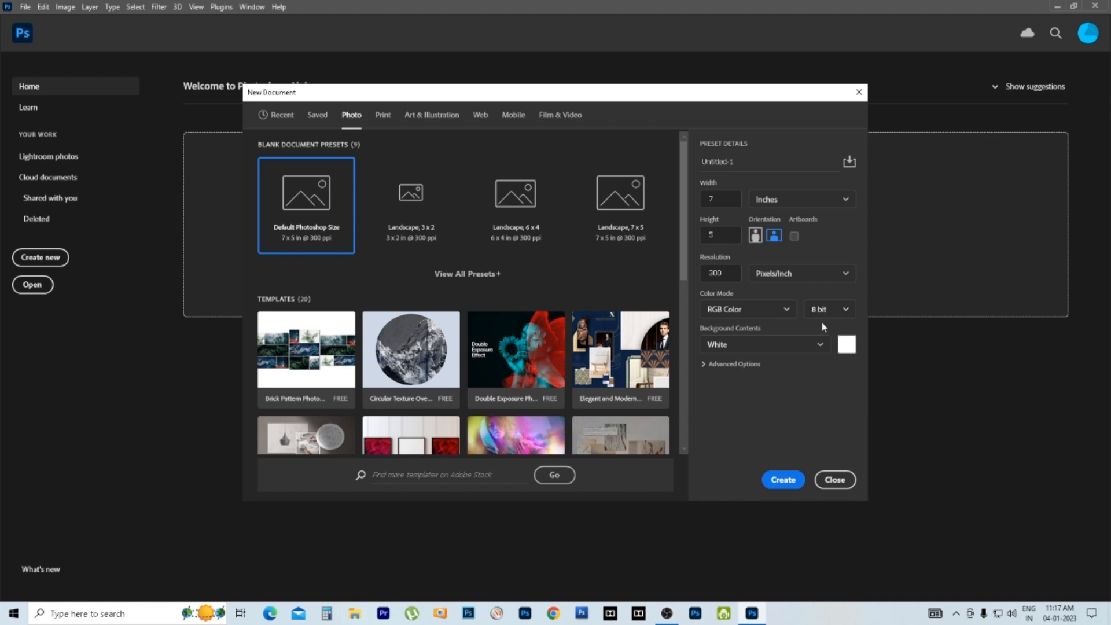
click(757, 163)
text(Document 1)
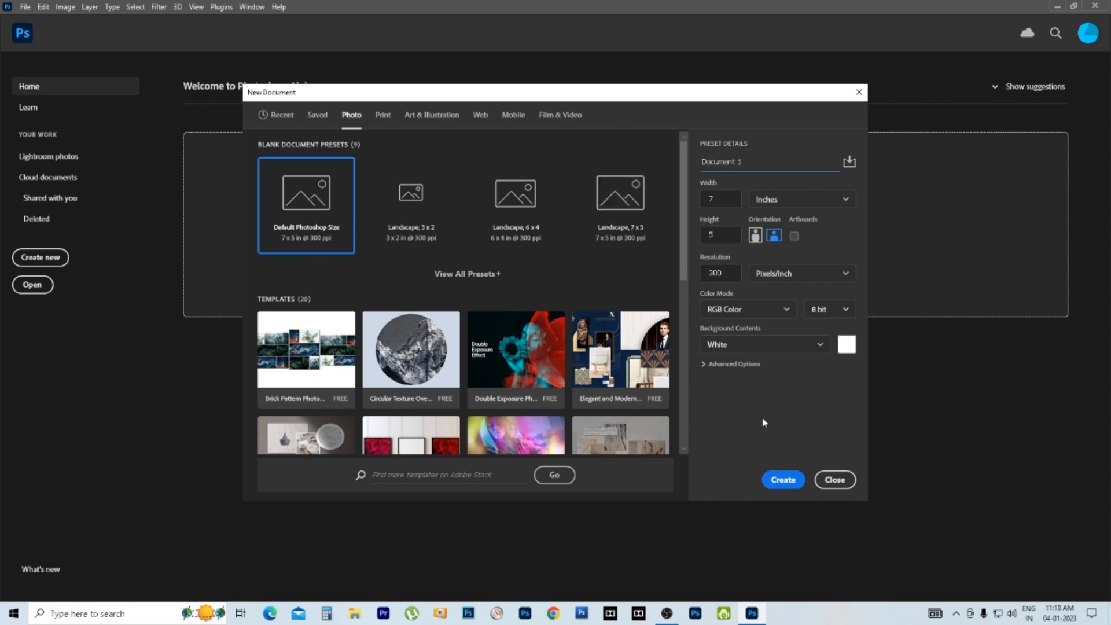
click(783, 480)
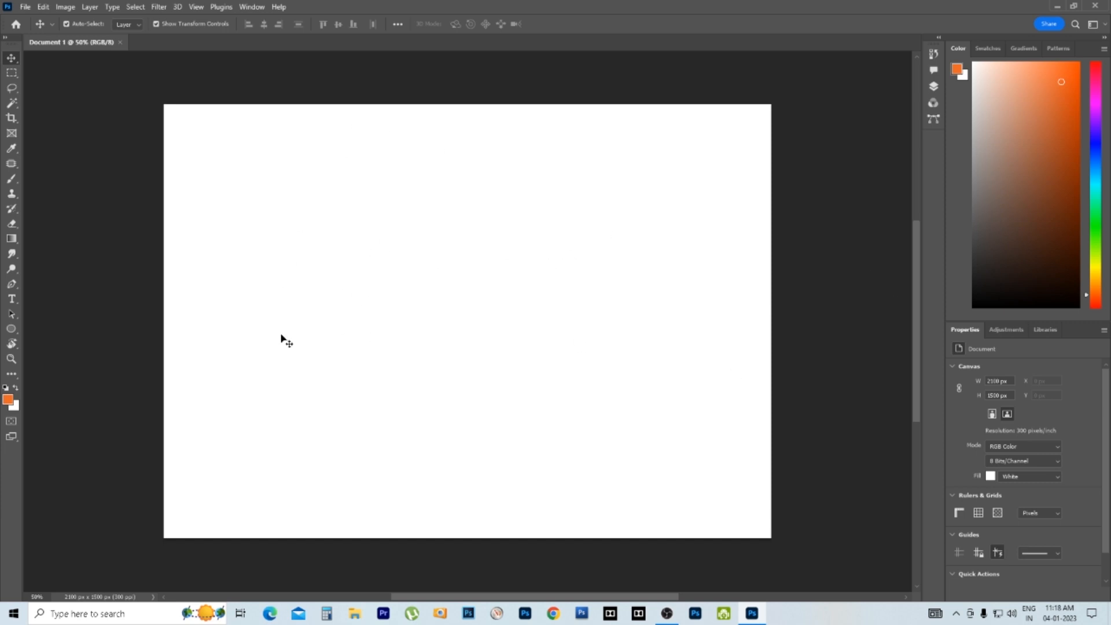
Step: Set the foreground color to a more saturated orange, about #ee4f04, and the background color to olive green #597e11
click(1075, 93)
drag(1073, 78, 1078, 78)
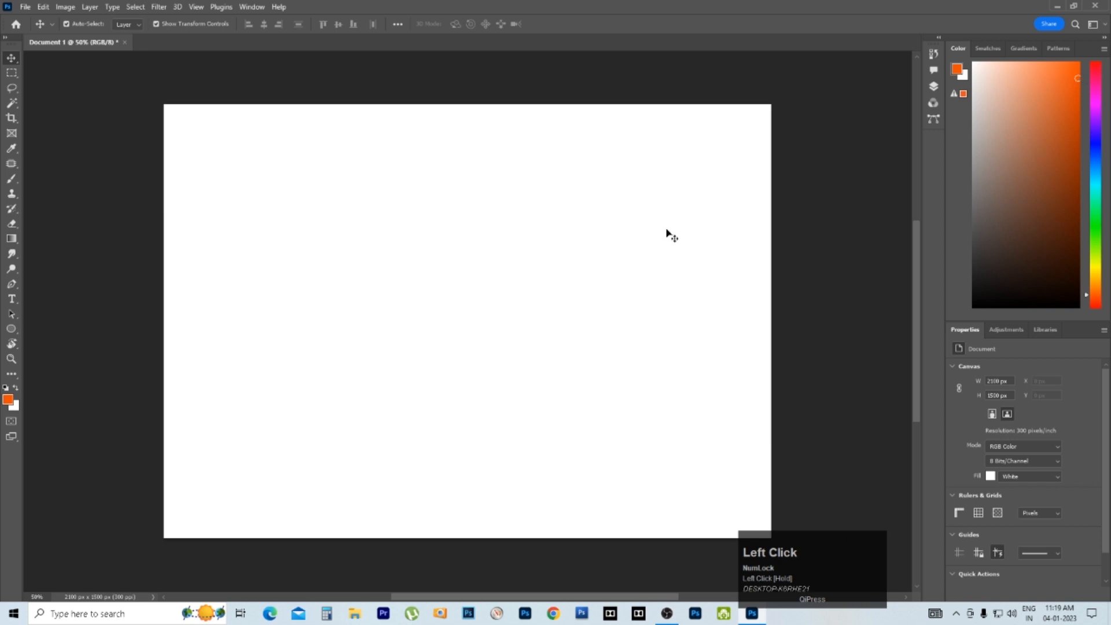
click(14, 407)
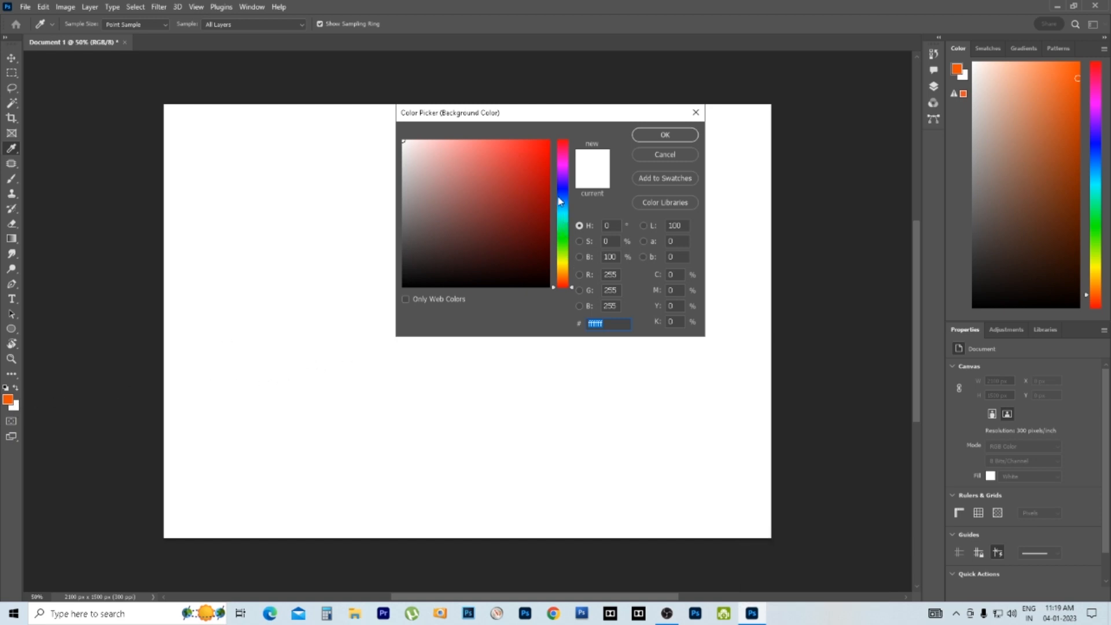
click(541, 167)
click(567, 247)
mouse_move(567, 250)
mouse_down()
mouse_move(566, 272)
mouse_move(570, 222)
mouse_move(570, 254)
mouse_move(530, 215)
mouse_up()
click(535, 226)
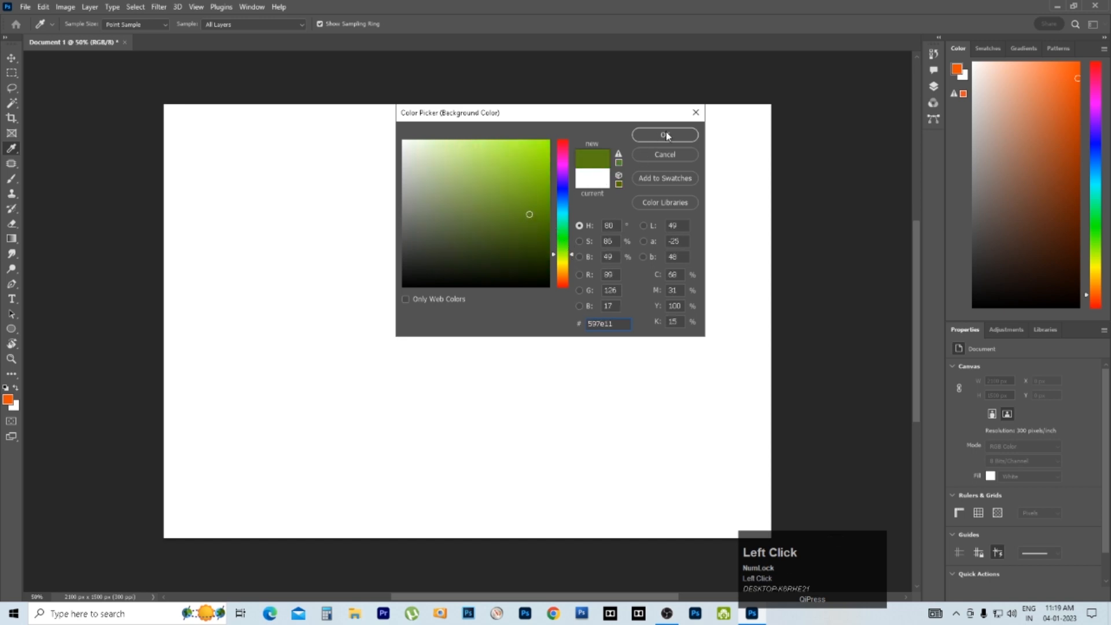
click(666, 136)
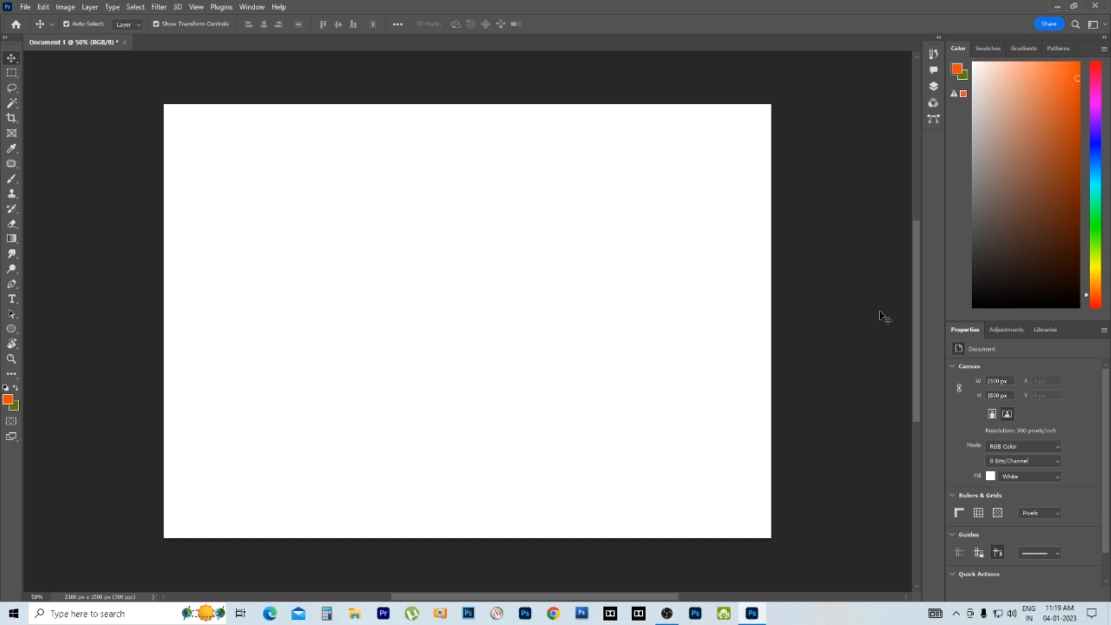
Step: Inspect the foreground color in the Color Picker without changing it, and compare the background and foreground color settings in turn
click(12, 402)
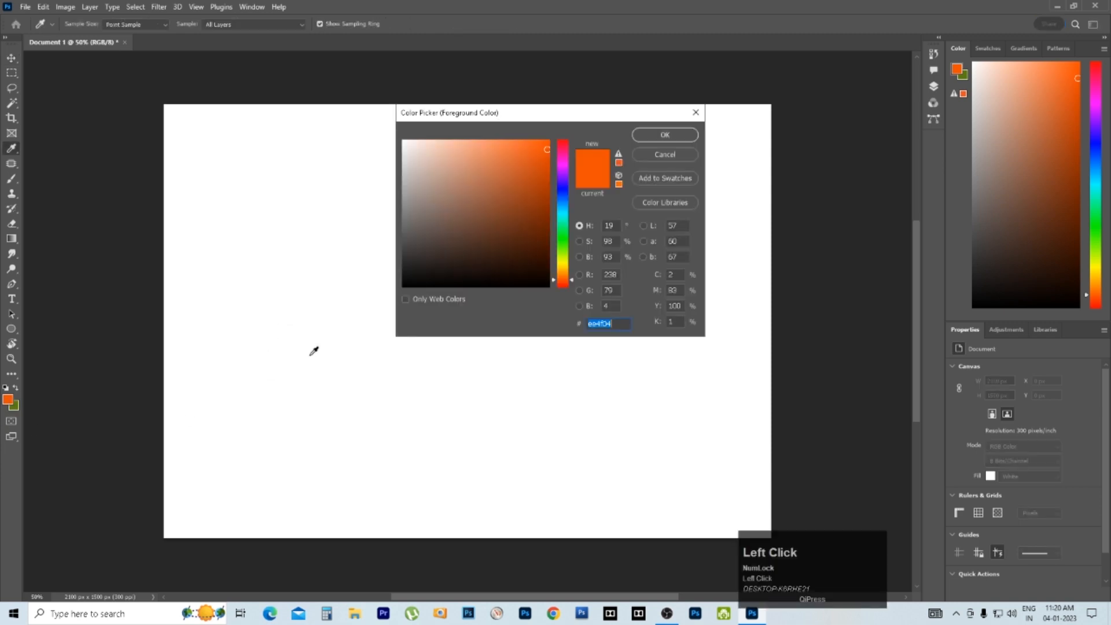
click(672, 152)
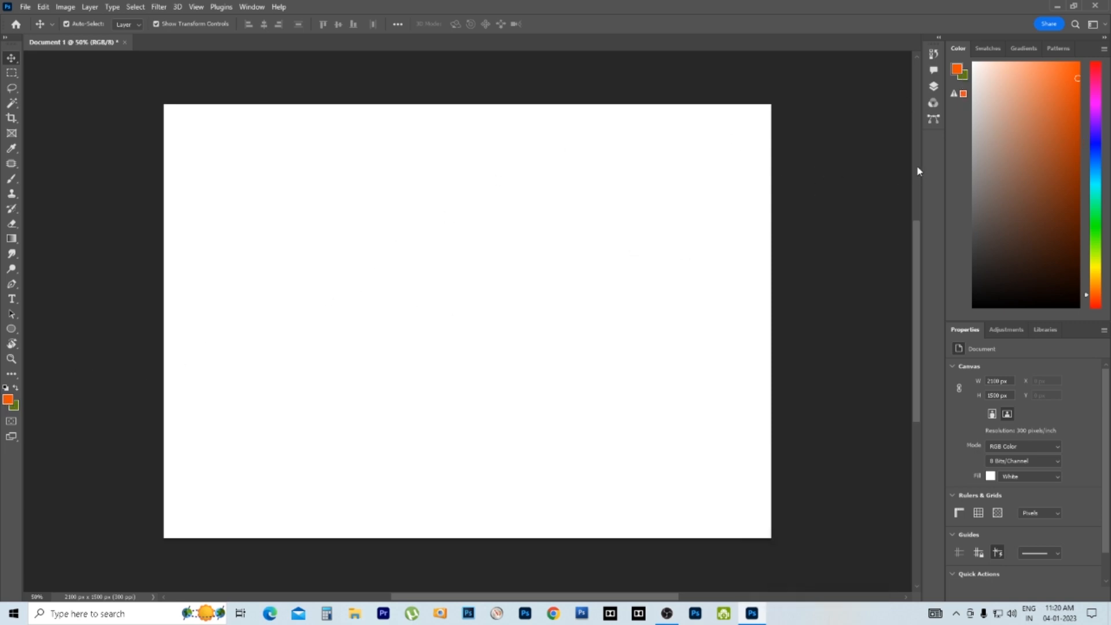
click(963, 79)
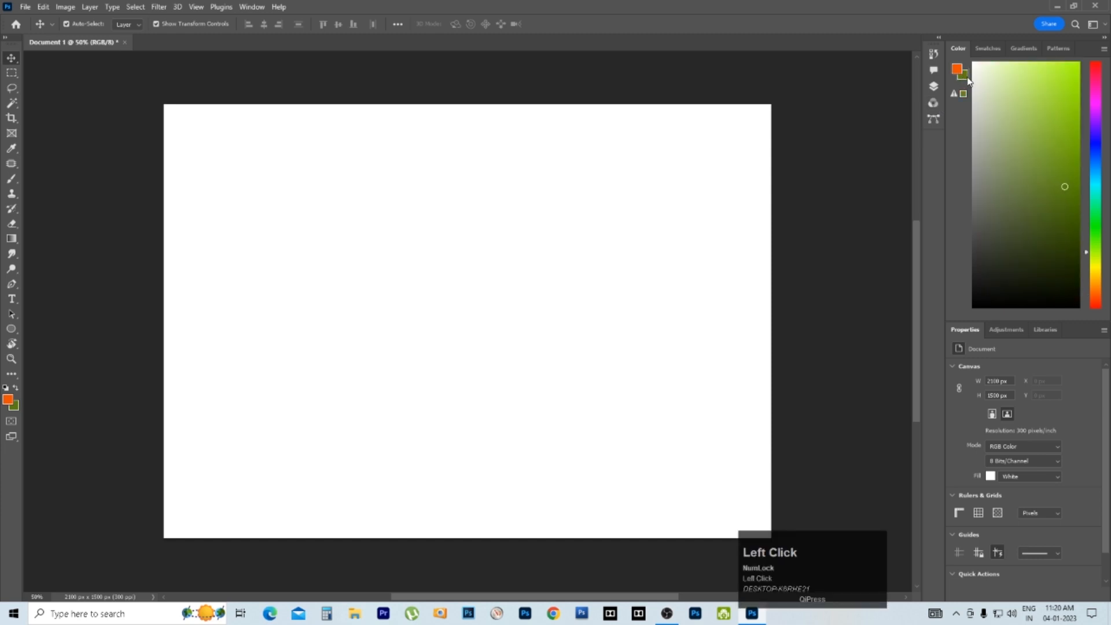
click(960, 70)
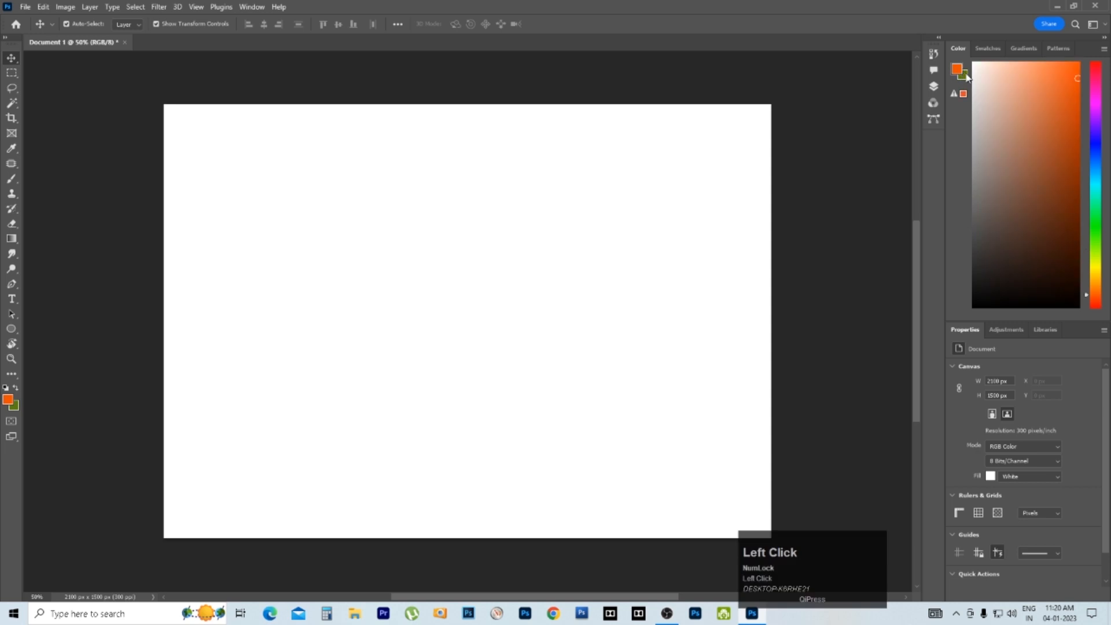
click(964, 81)
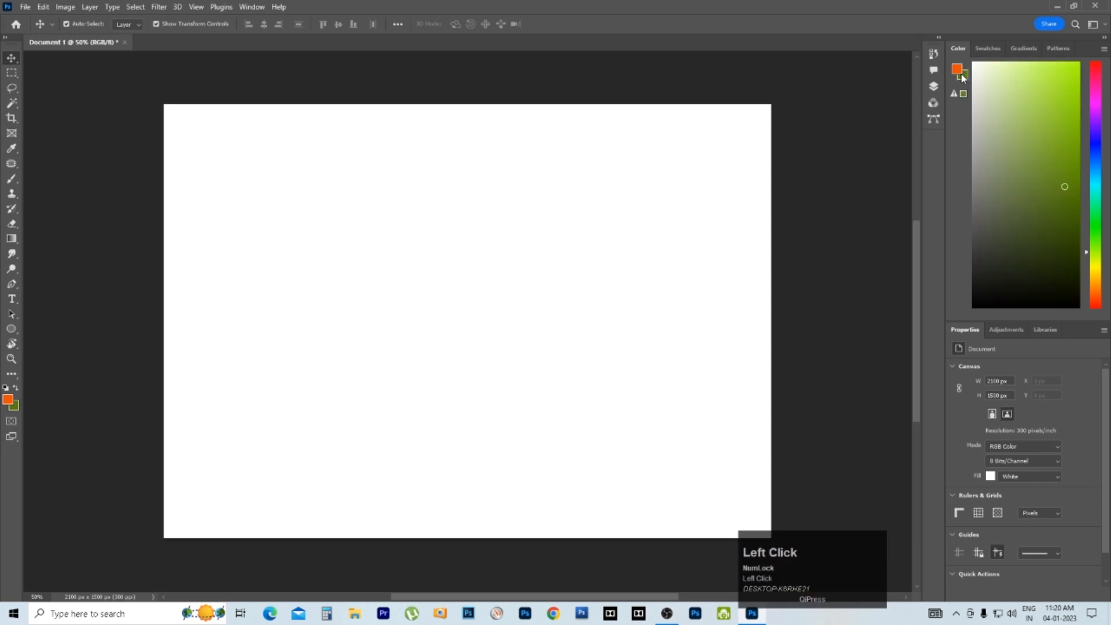
click(961, 72)
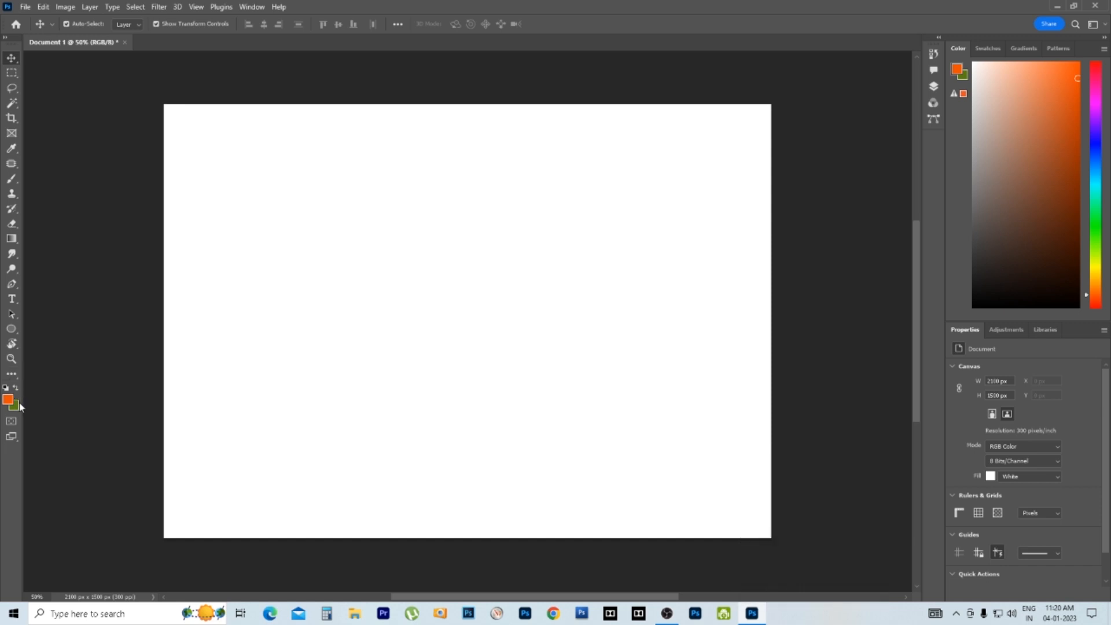
Step: Swap the foreground and background colors back and forth until green is the foreground, and fill the canvas with green
key(x)
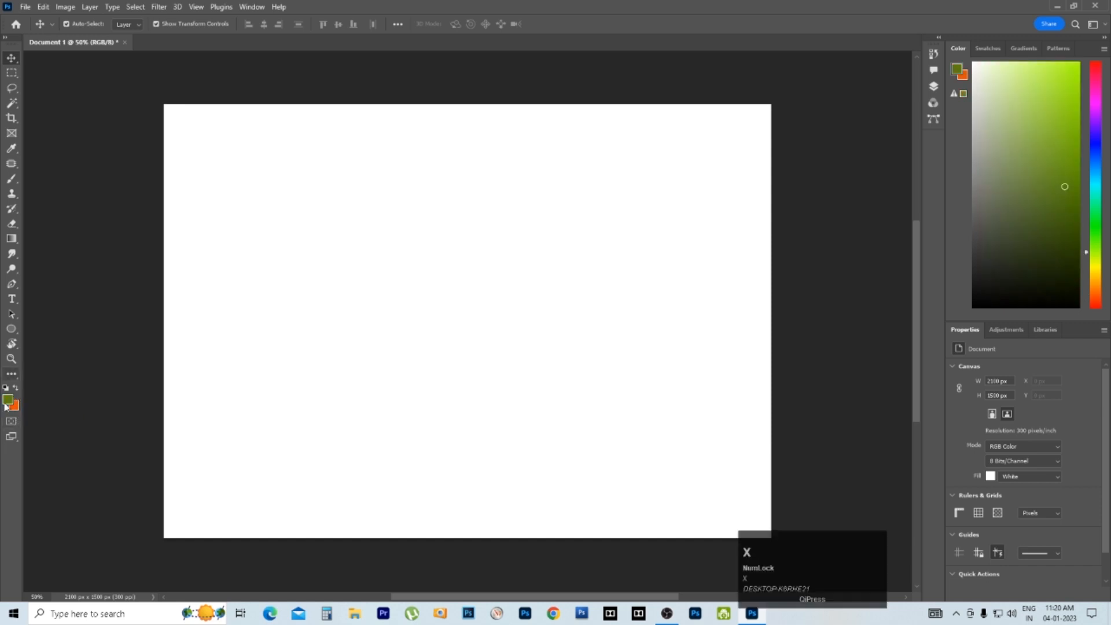
key(x)
key(x)
key(x)
key(x)
key(x)
key(x)
key(x)
key(x)
key(x)
key(x)
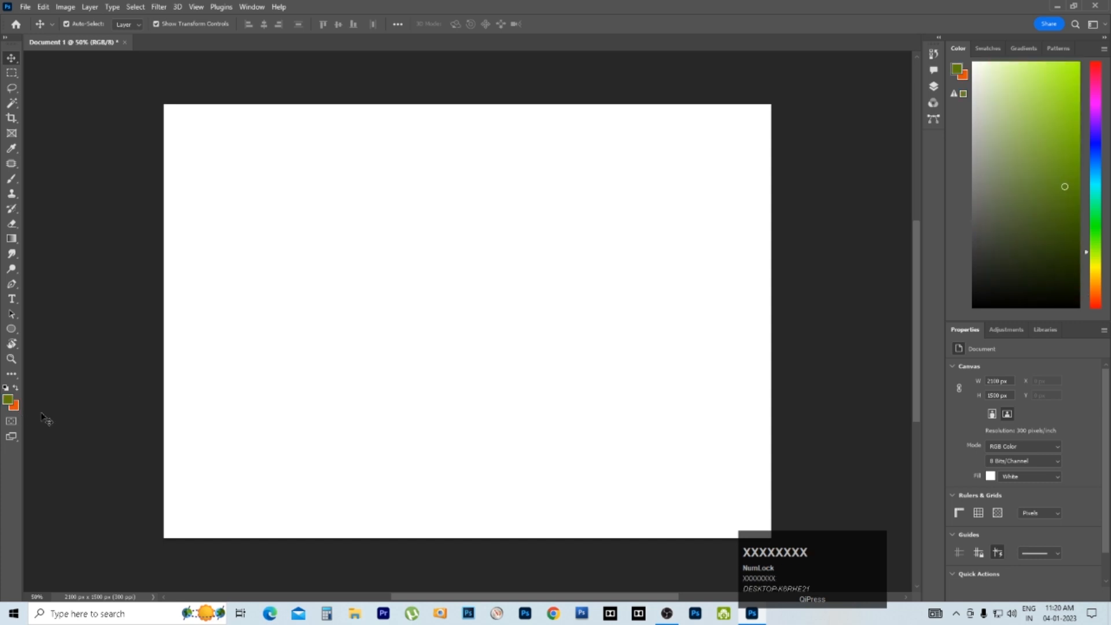
key(x)
key(x)
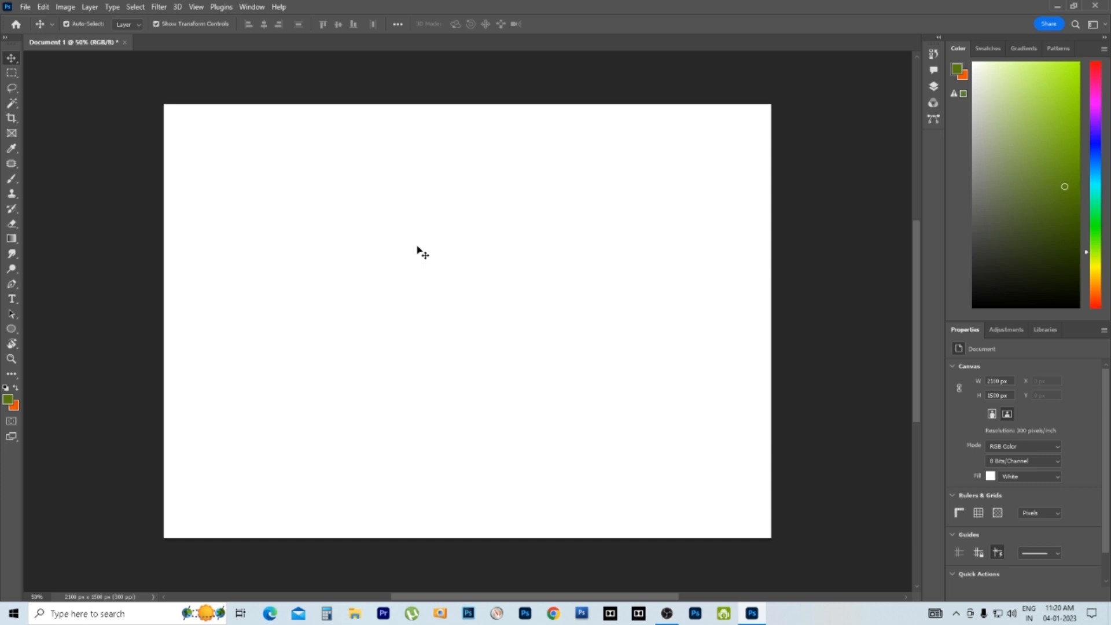
key(alt)
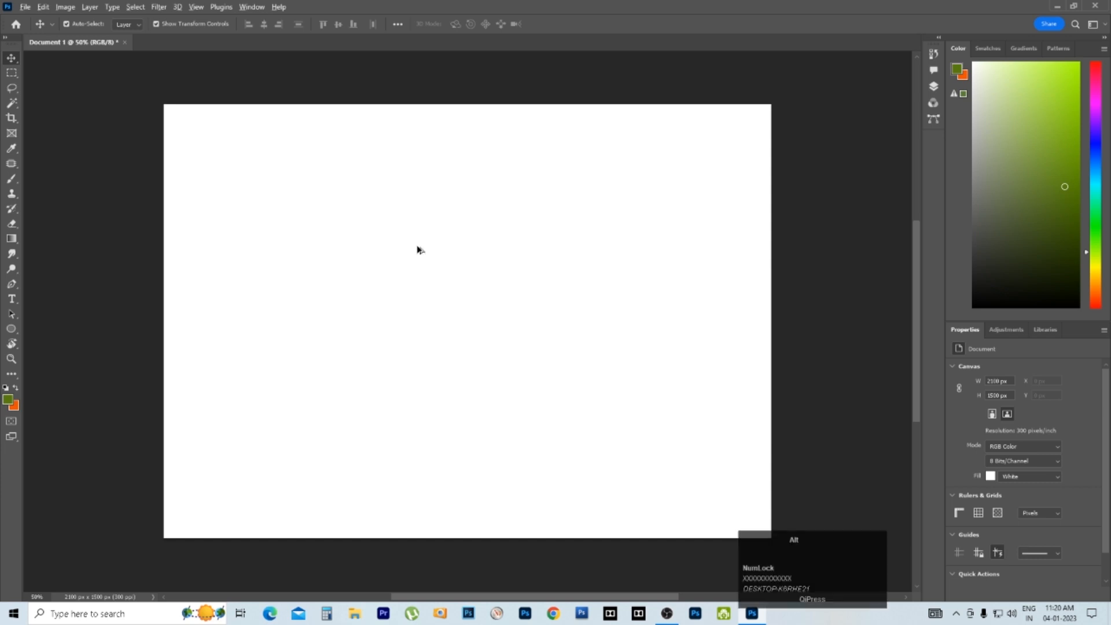
key(alt+BackSpace)
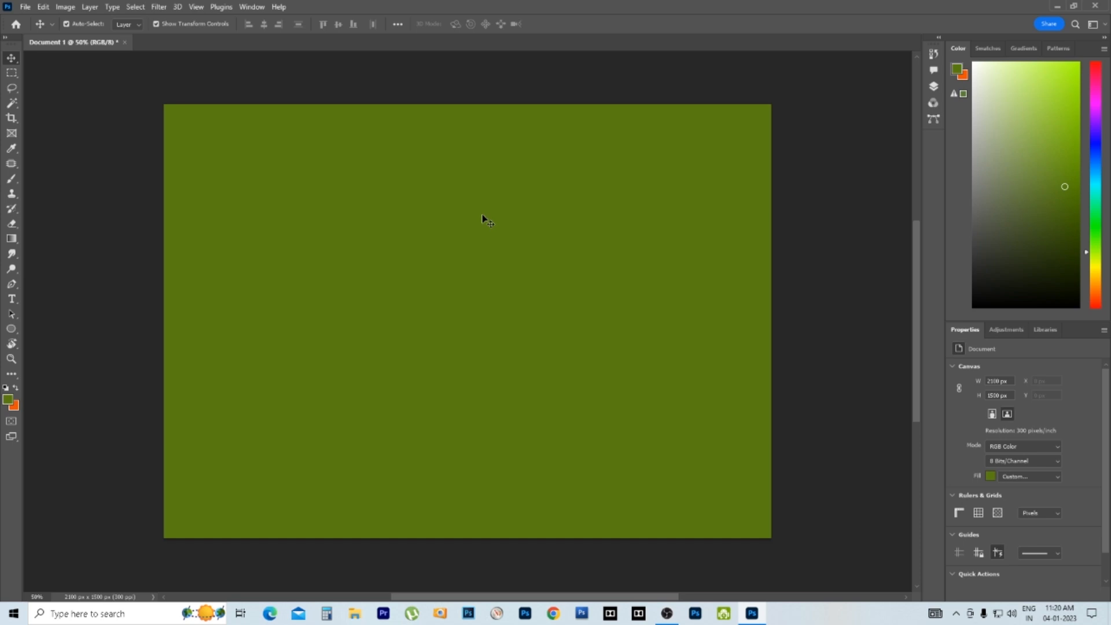
Step: Swap the colors so orange is the foreground, and fill the canvas with orange
key(x)
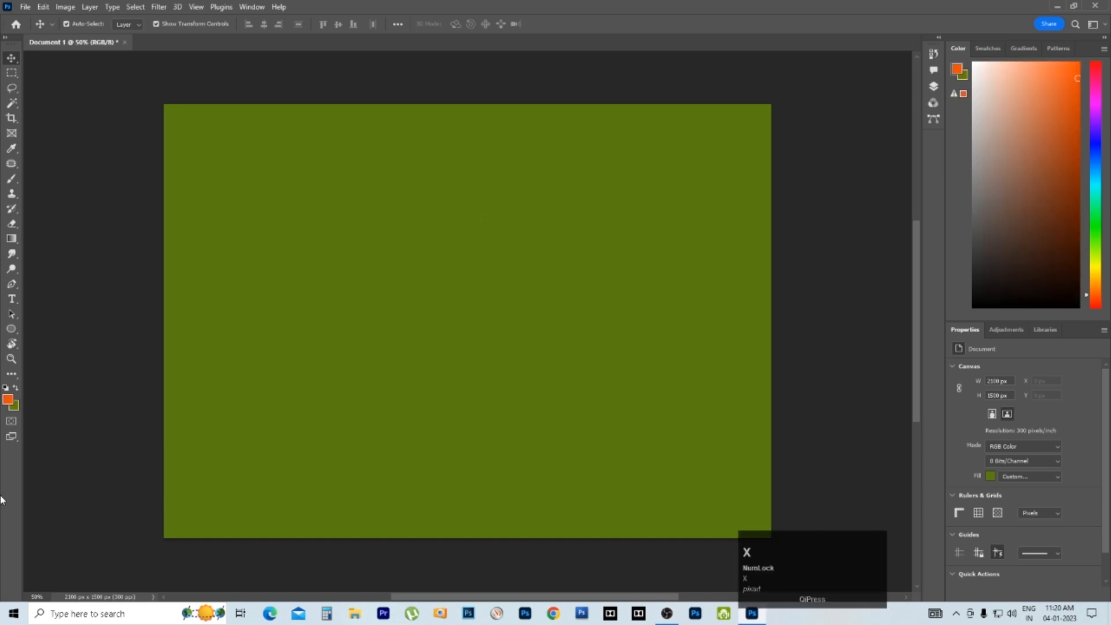
key(alt)
key(alt+BackSpace)
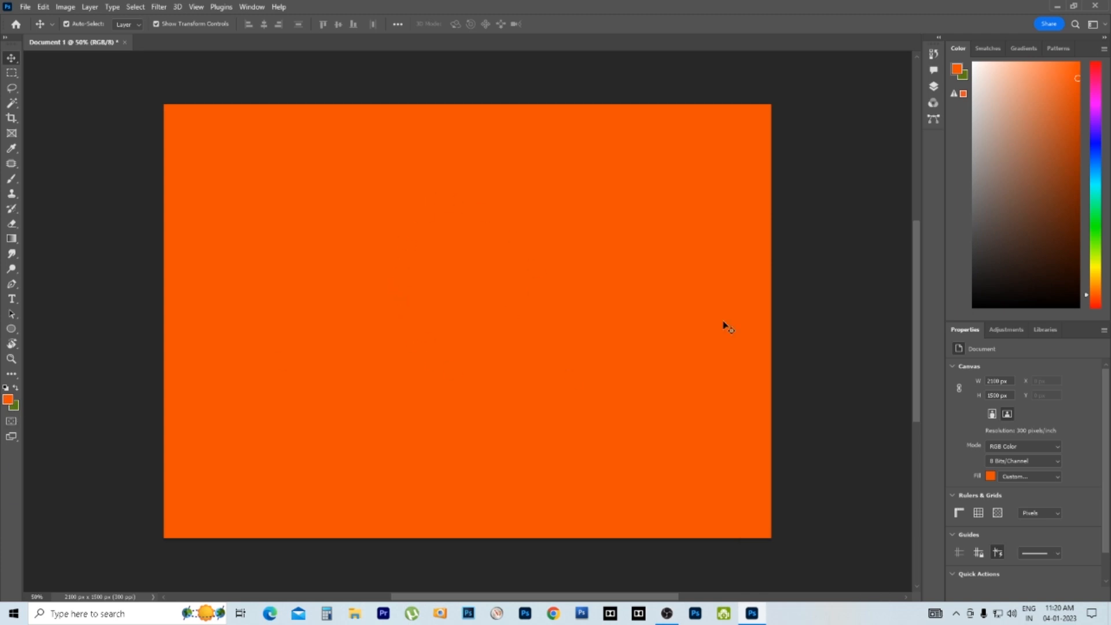
Step: Draw a rectangle about 2107 by 577 px across the upper part of the canvas with the Rectangle tool
right_click(11, 328)
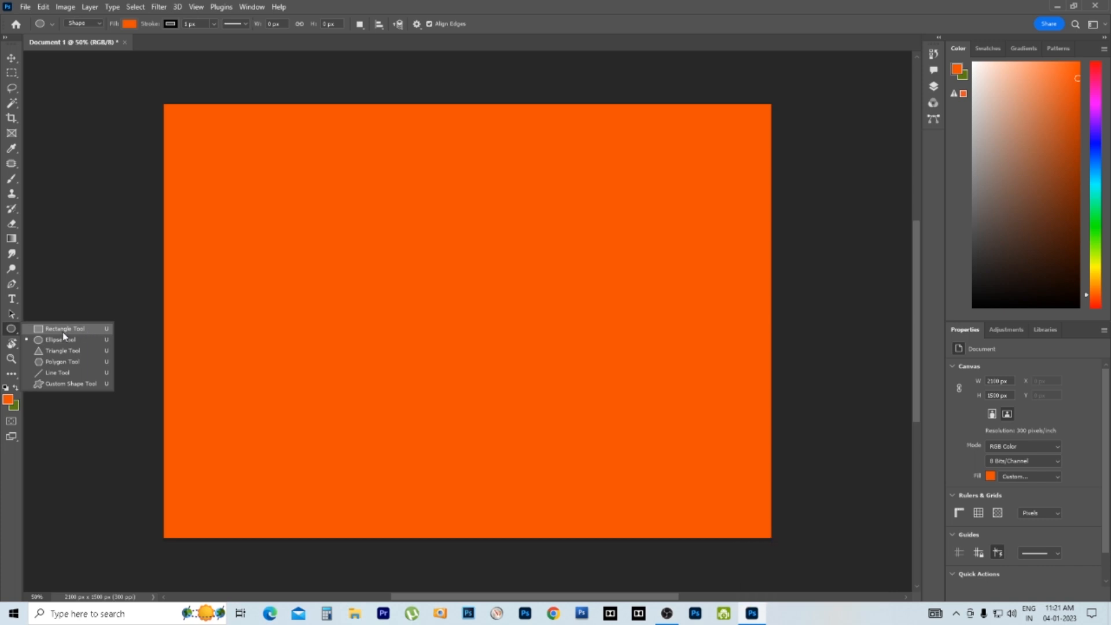
click(63, 328)
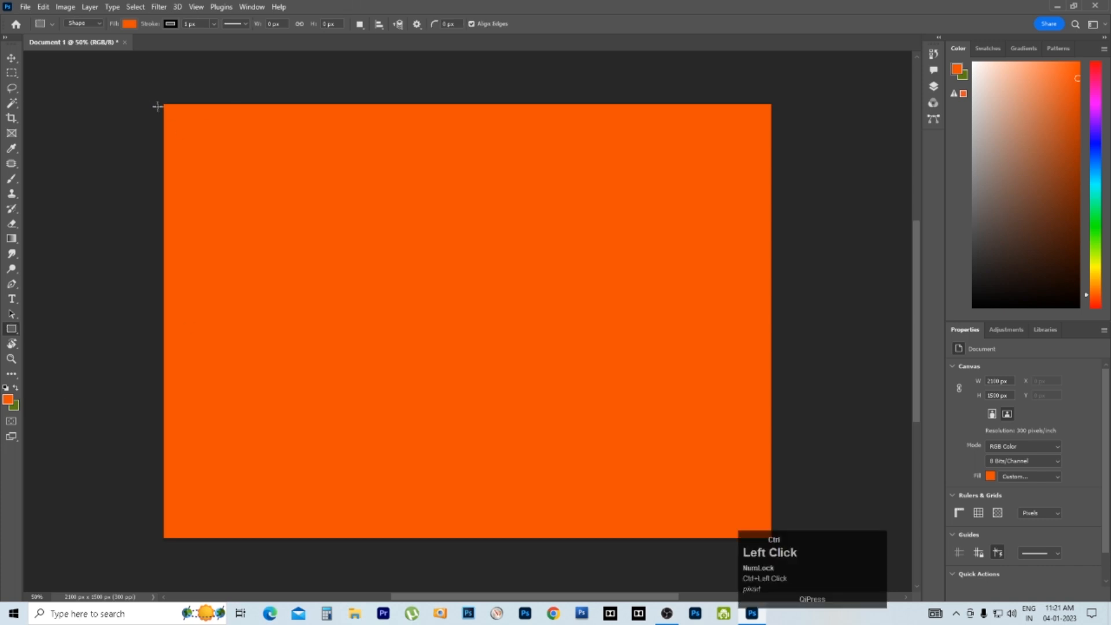
drag(159, 104, 769, 270)
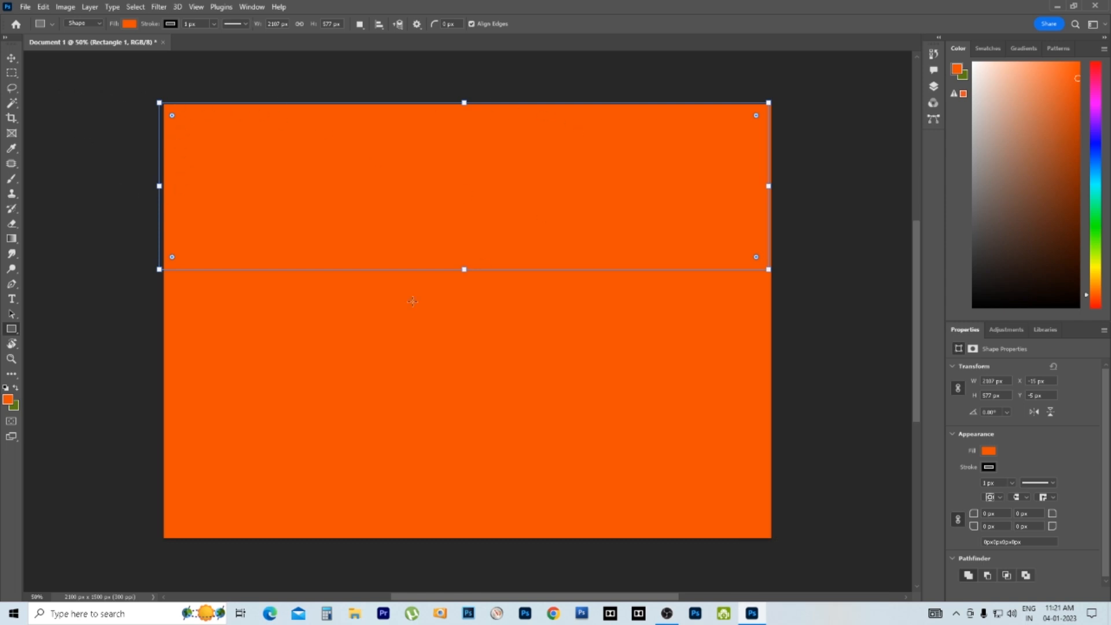
Step: Try recently used green and brown as the rectangle's fill, and settle on a slightly lighter orange than the background
click(990, 451)
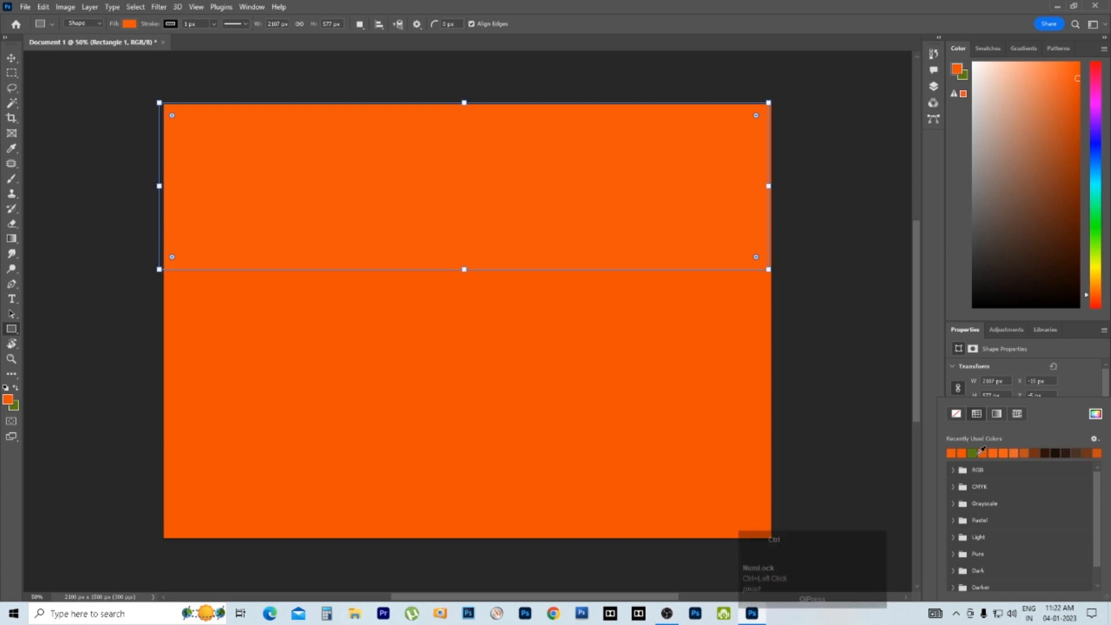
click(973, 453)
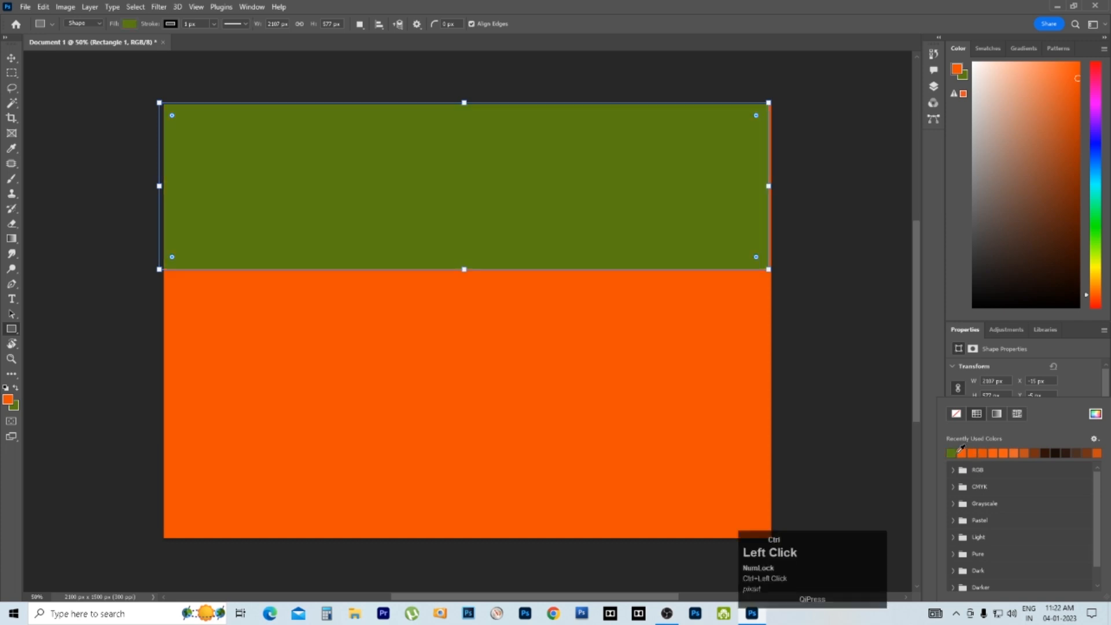
click(1041, 452)
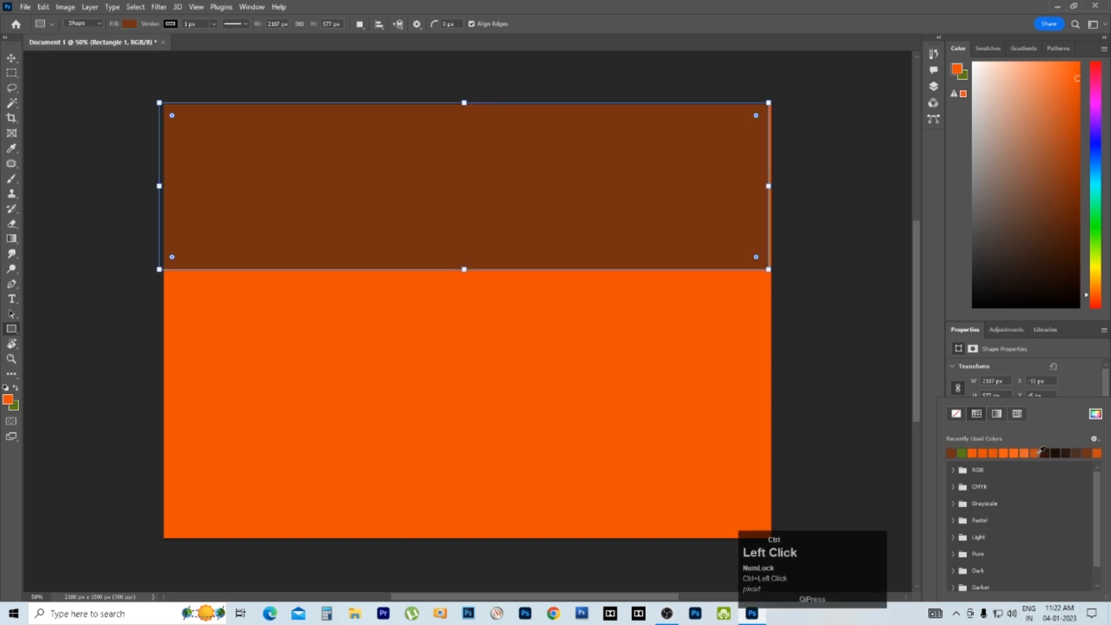
click(1027, 453)
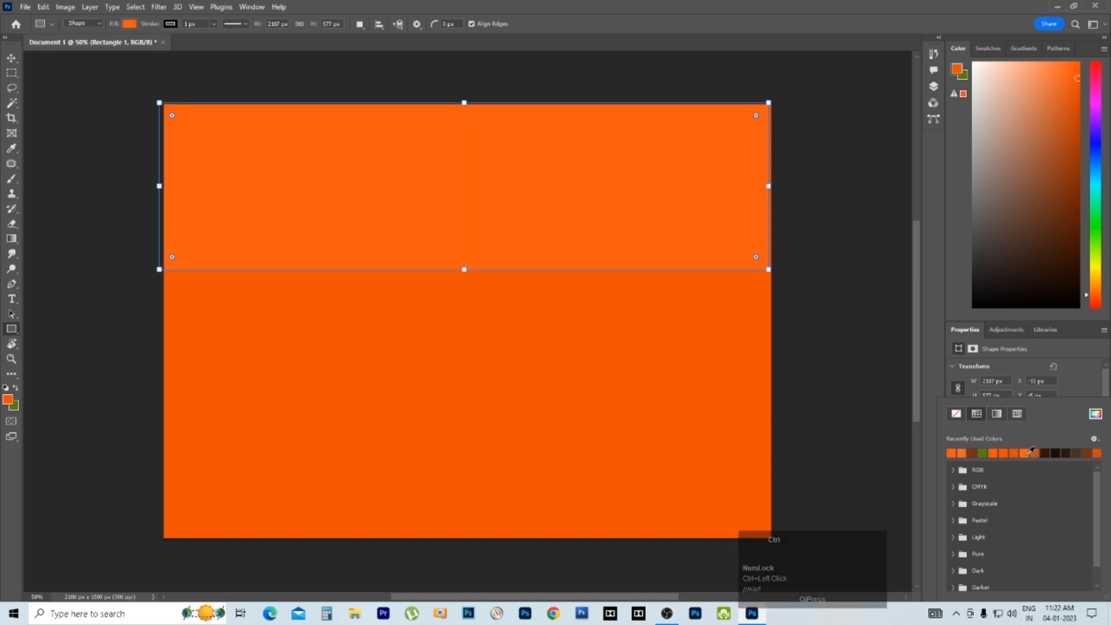
click(832, 263)
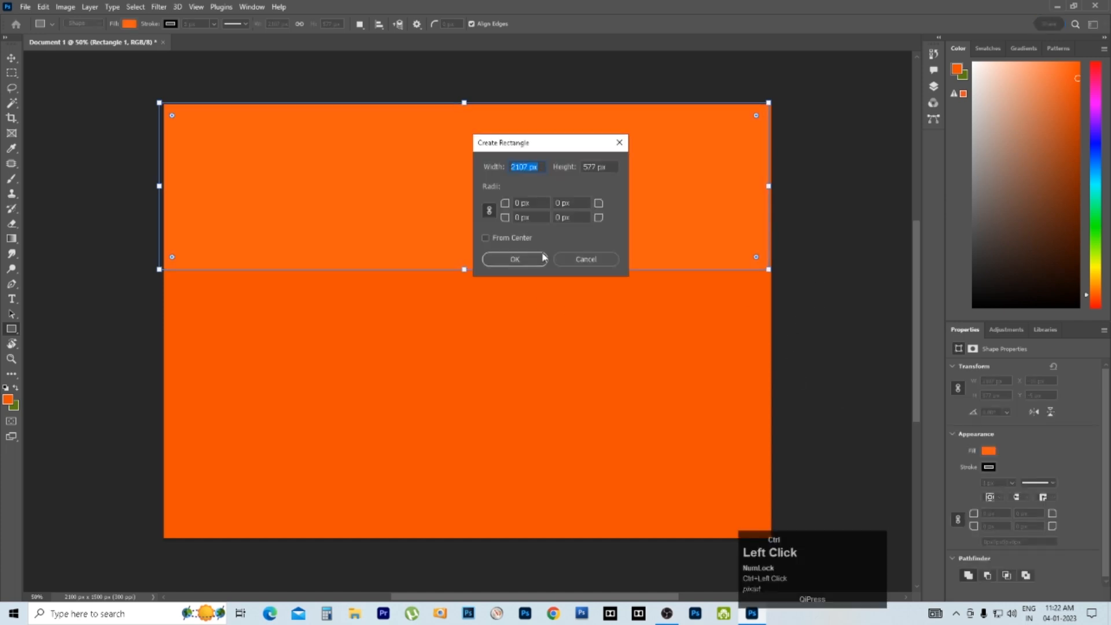
click(585, 259)
click(412, 184)
click(606, 264)
Step: Duplicate the orange rectangle directly beneath the original, and set the copy's fill to white
key(v)
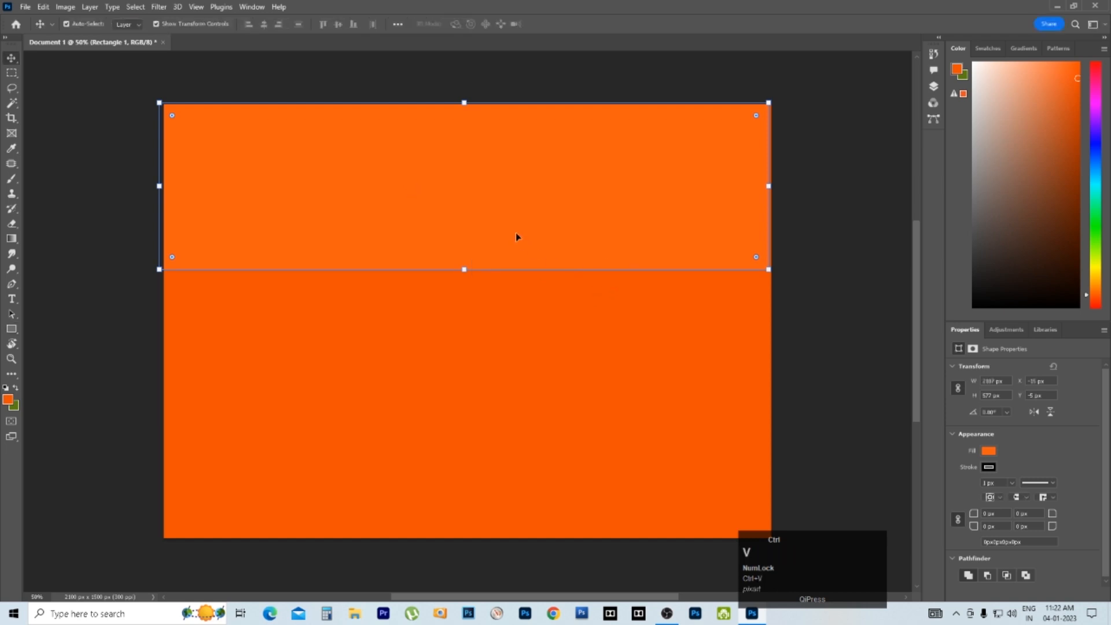
drag(447, 189, 455, 348)
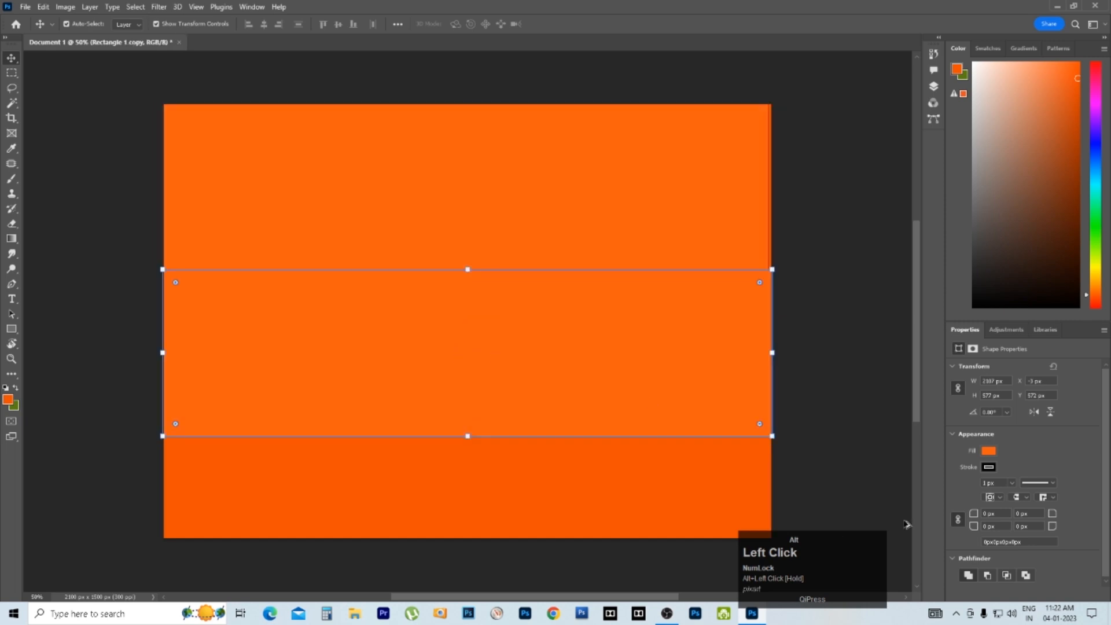
click(989, 452)
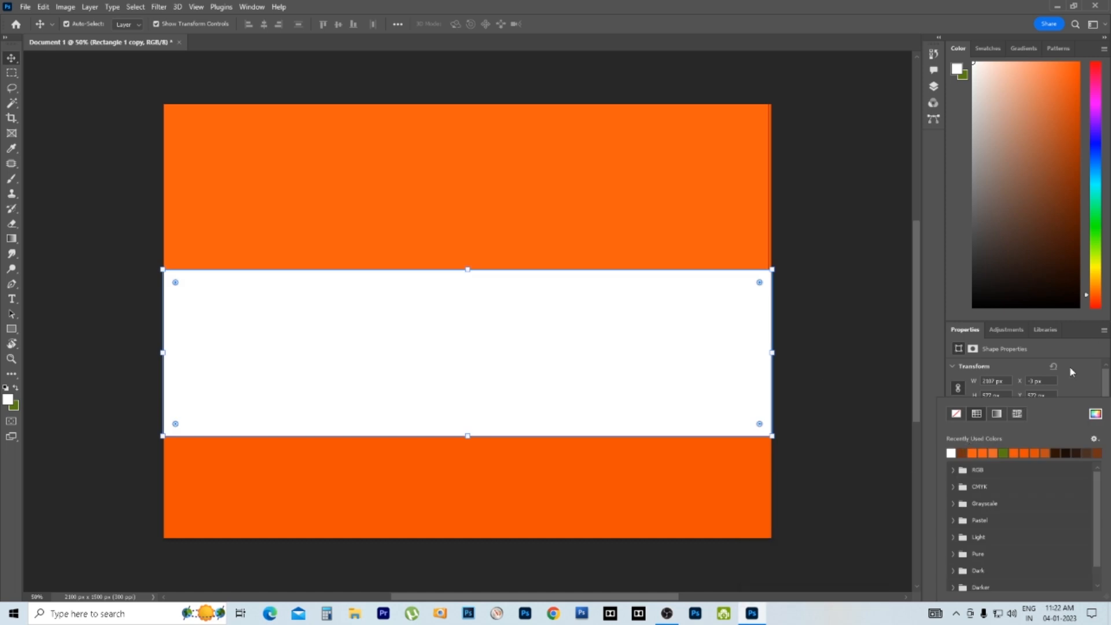
Step: Try red #ff0000 as the middle rectangle's fill, and set it back to white #ffffff
click(1096, 414)
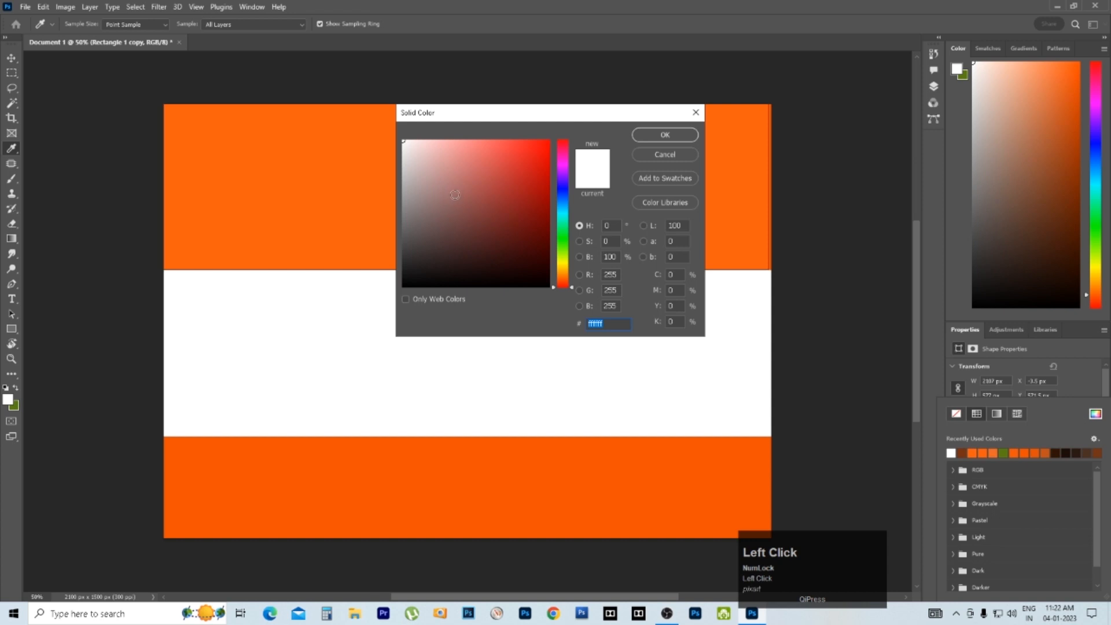
text(ff0000)
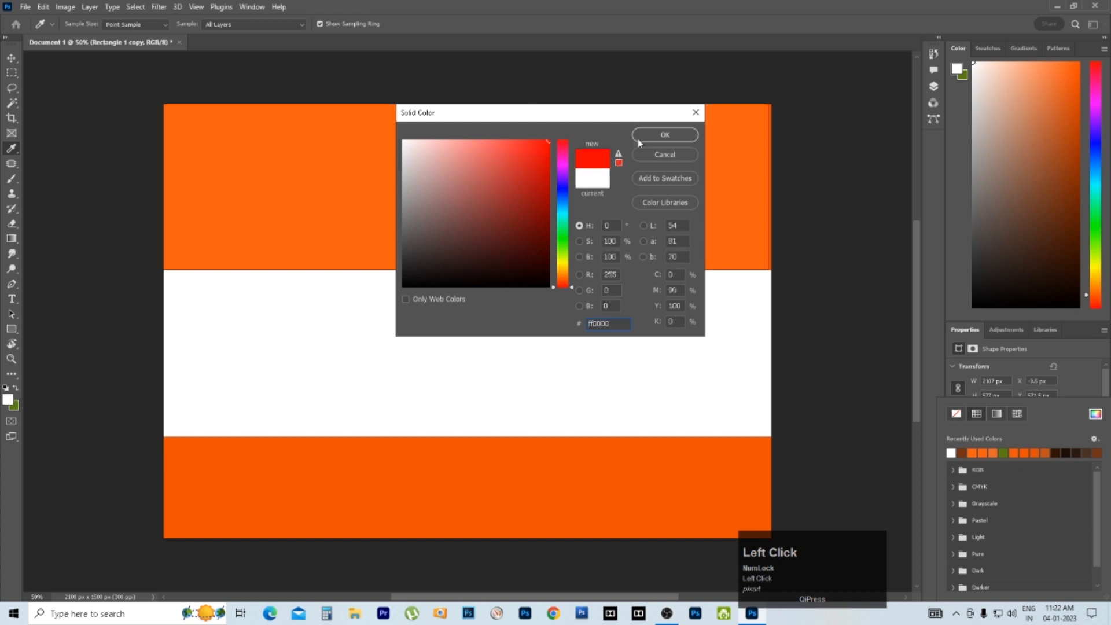
click(647, 136)
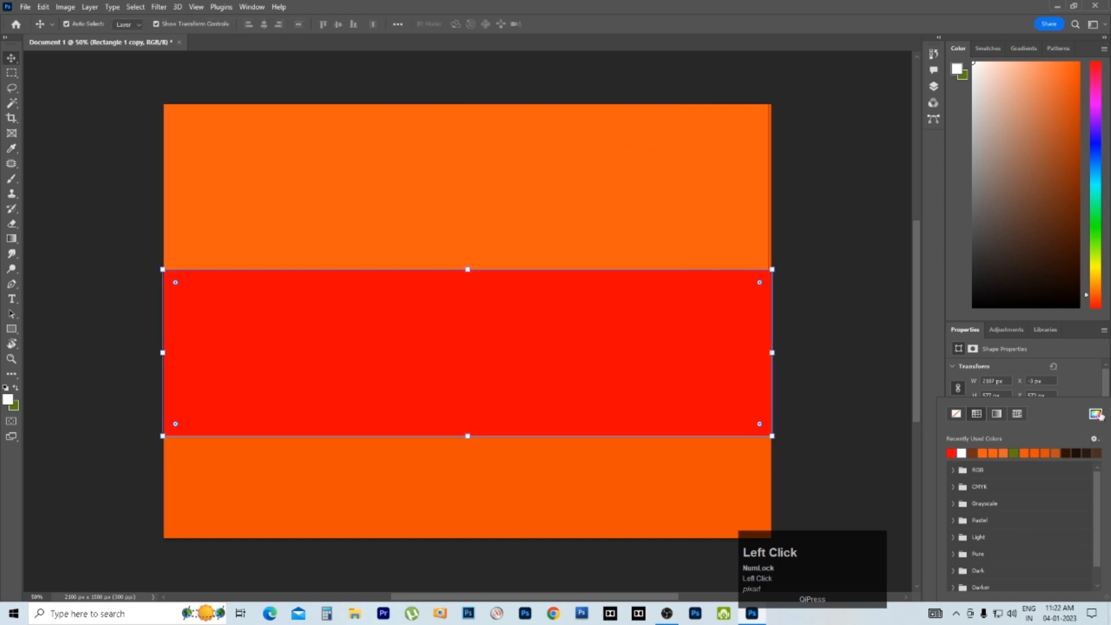
click(1096, 413)
drag(412, 184, 400, 137)
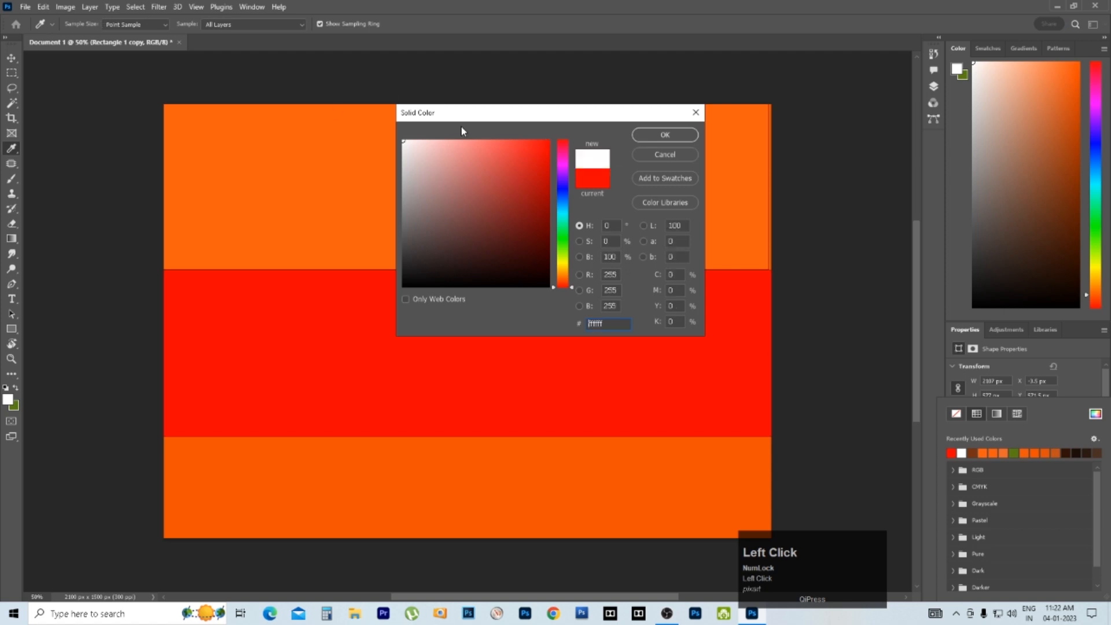
click(655, 132)
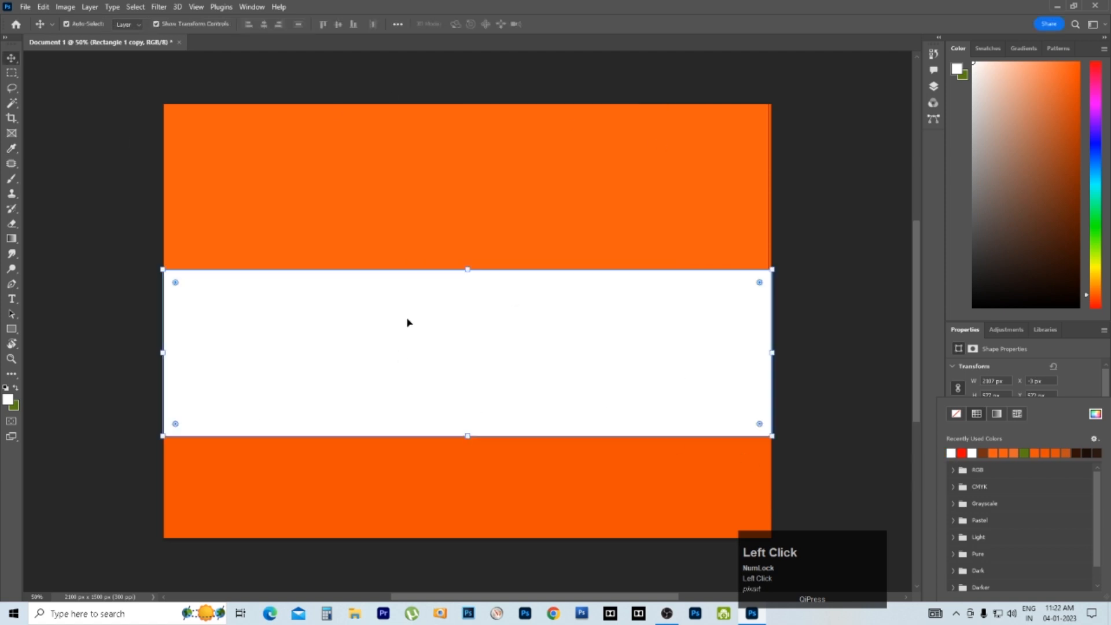
Step: Duplicate the white rectangle directly beneath itself, and fill the copy with the recently used olive green
click(406, 322)
ctrl+alt+drag(415, 307, 415, 470)
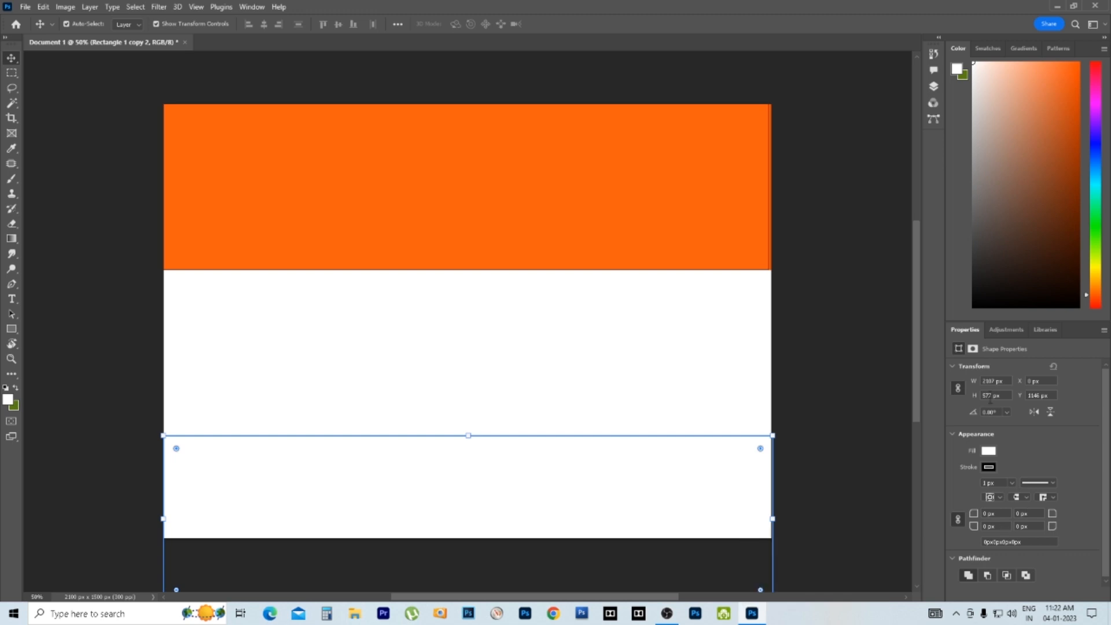
click(987, 454)
click(1025, 454)
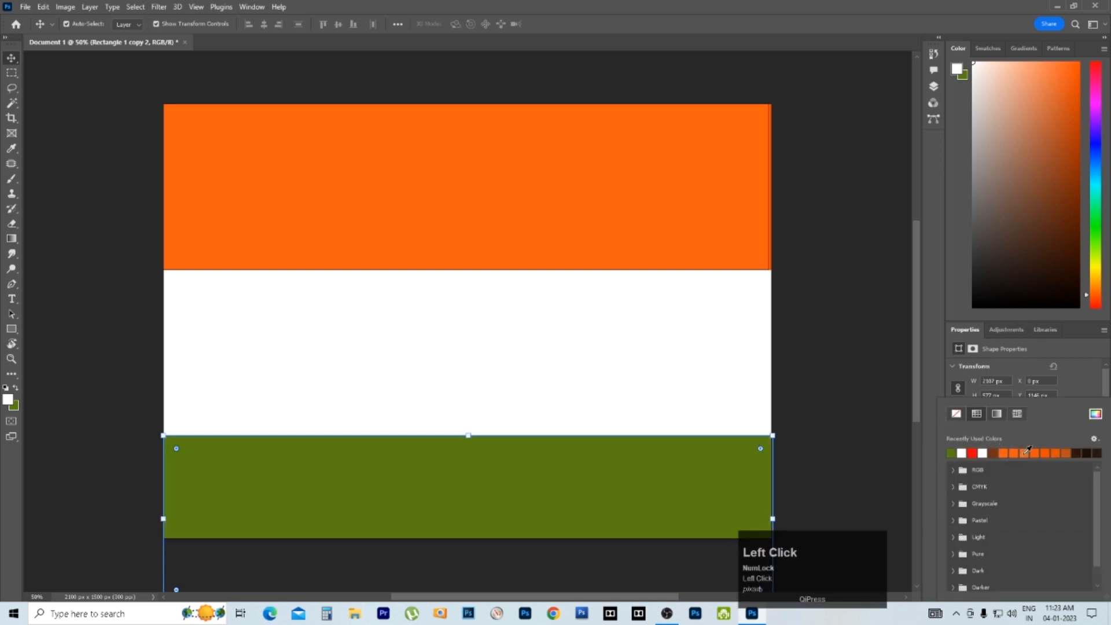
Step: Show the document's layers and select the rectangle layers in turn to see which stripe each one holds
key(alt+space)
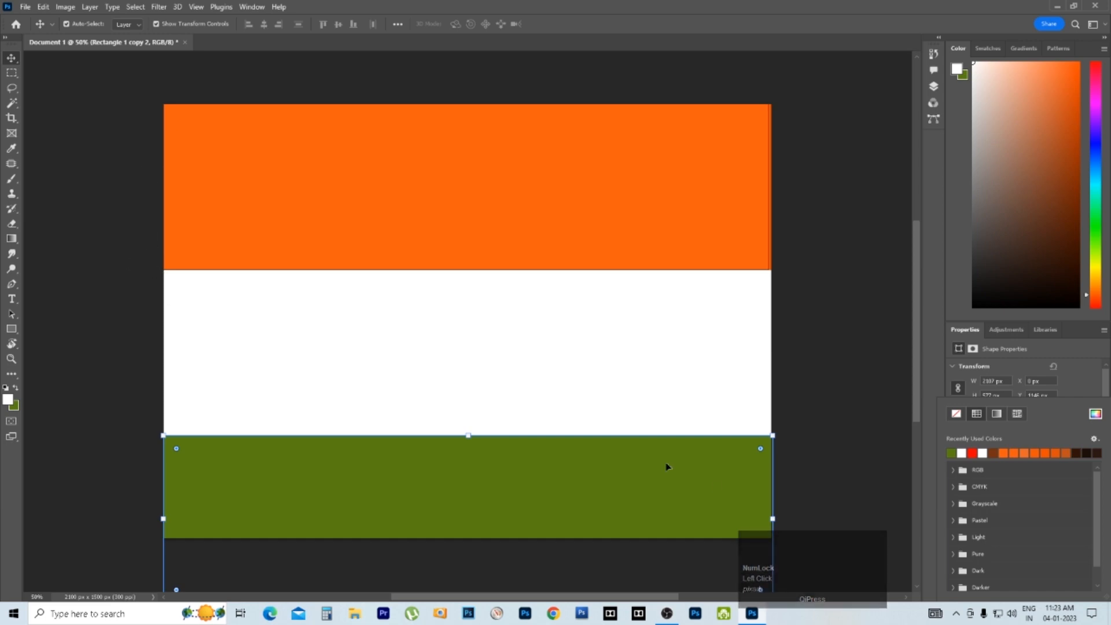
alt+click(594, 391)
alt+click(613, 422)
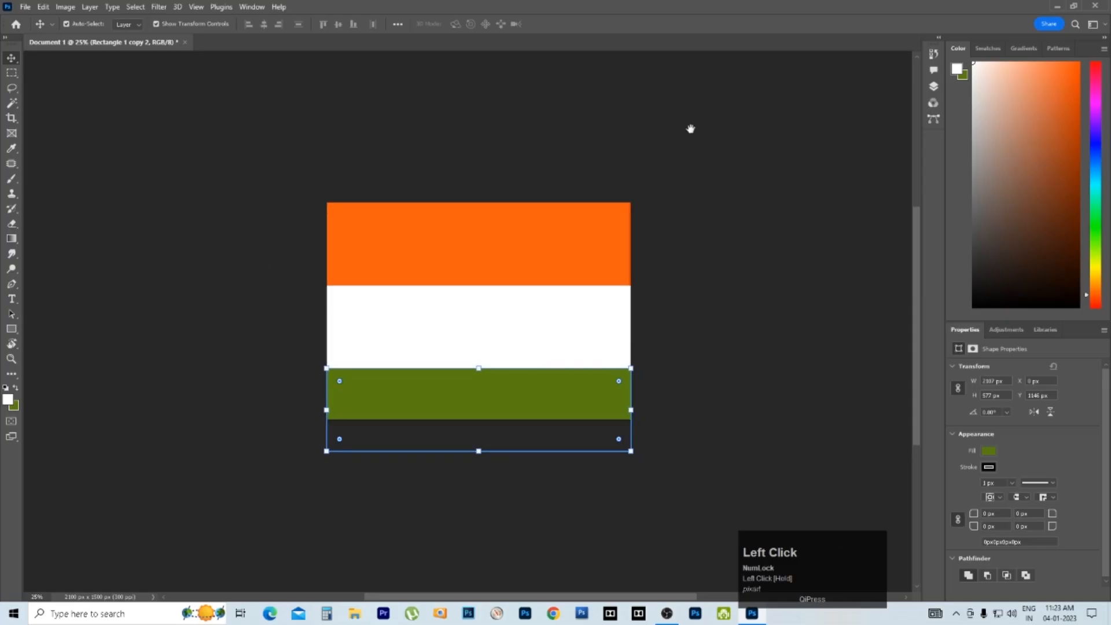
click(934, 87)
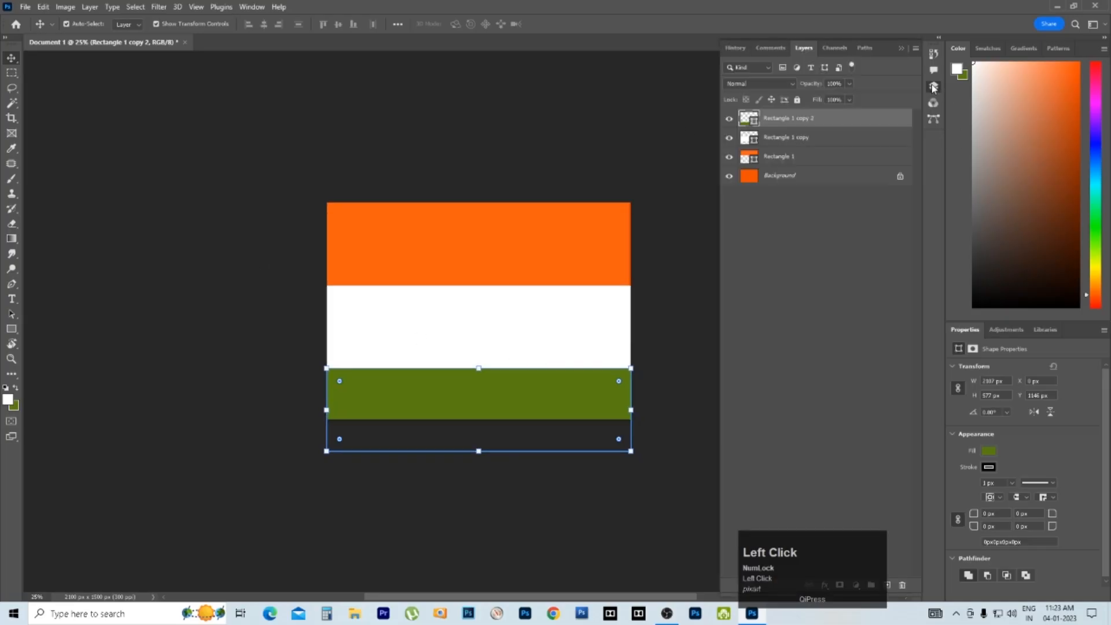
click(783, 162)
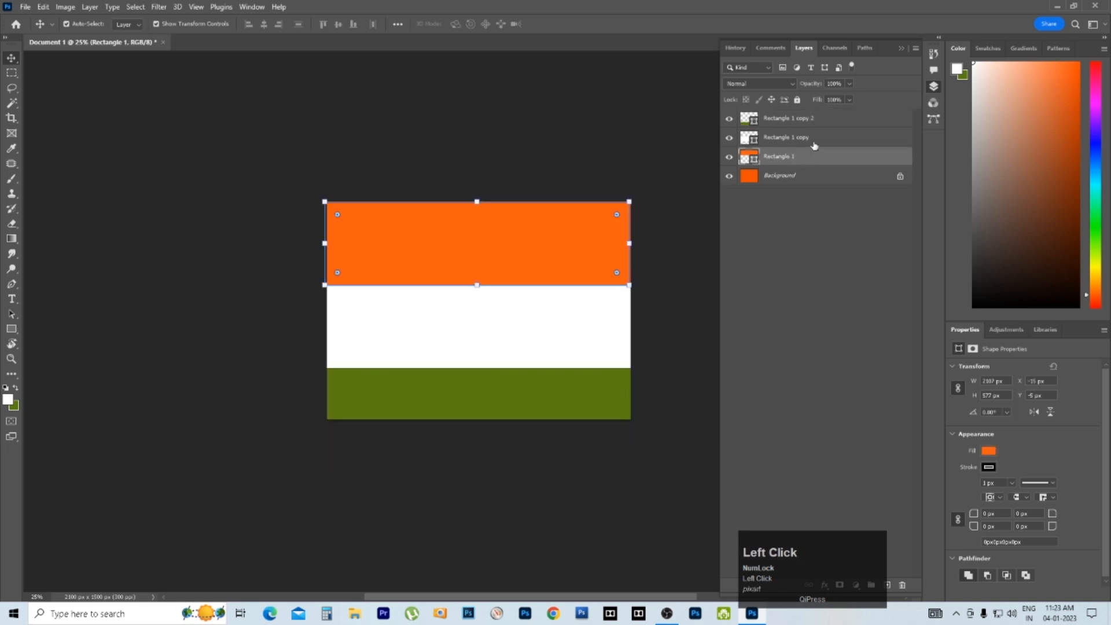
click(815, 140)
click(820, 124)
click(816, 142)
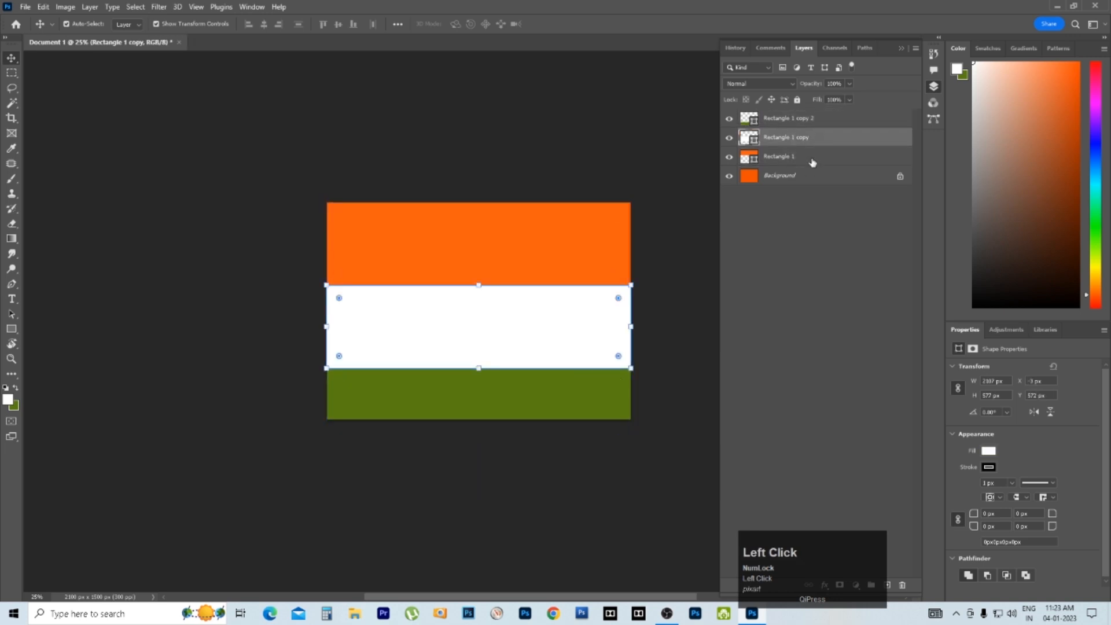
click(813, 163)
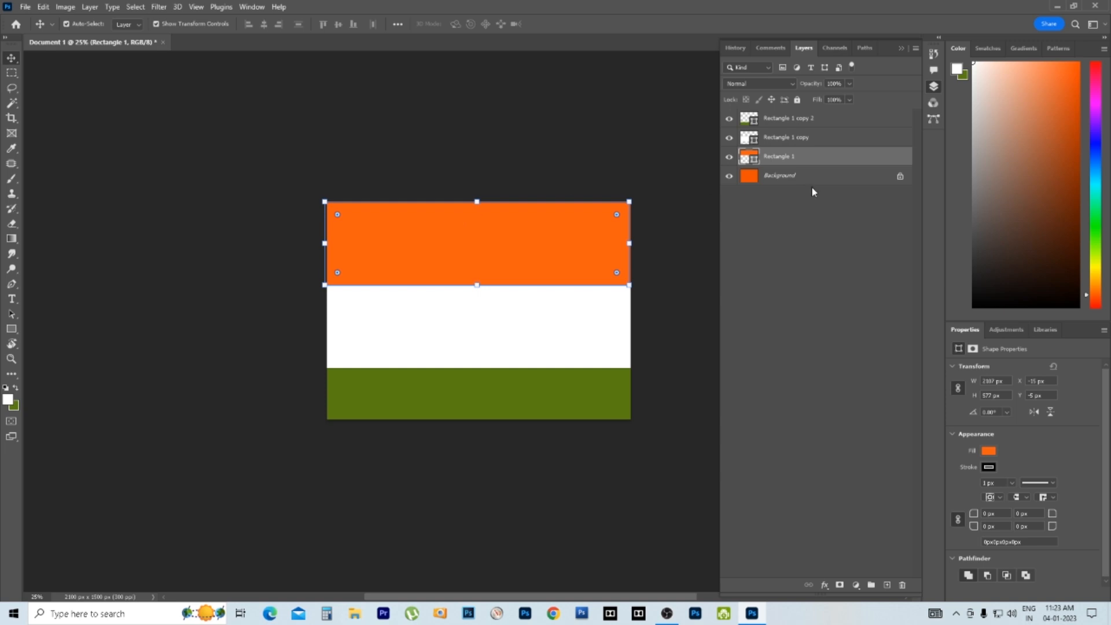
click(822, 158)
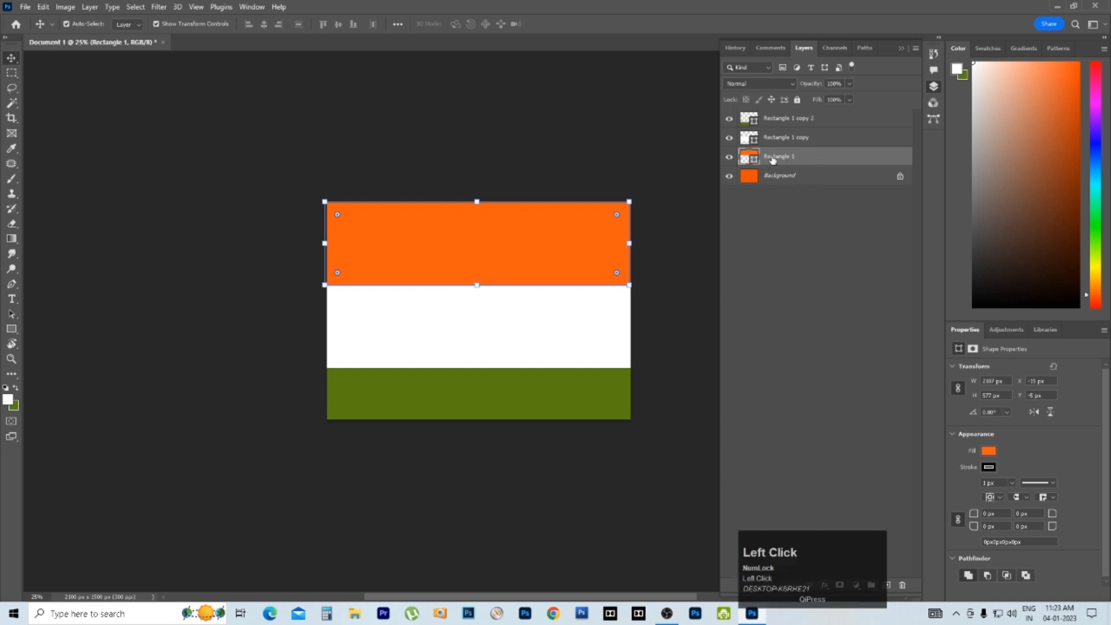
click(797, 139)
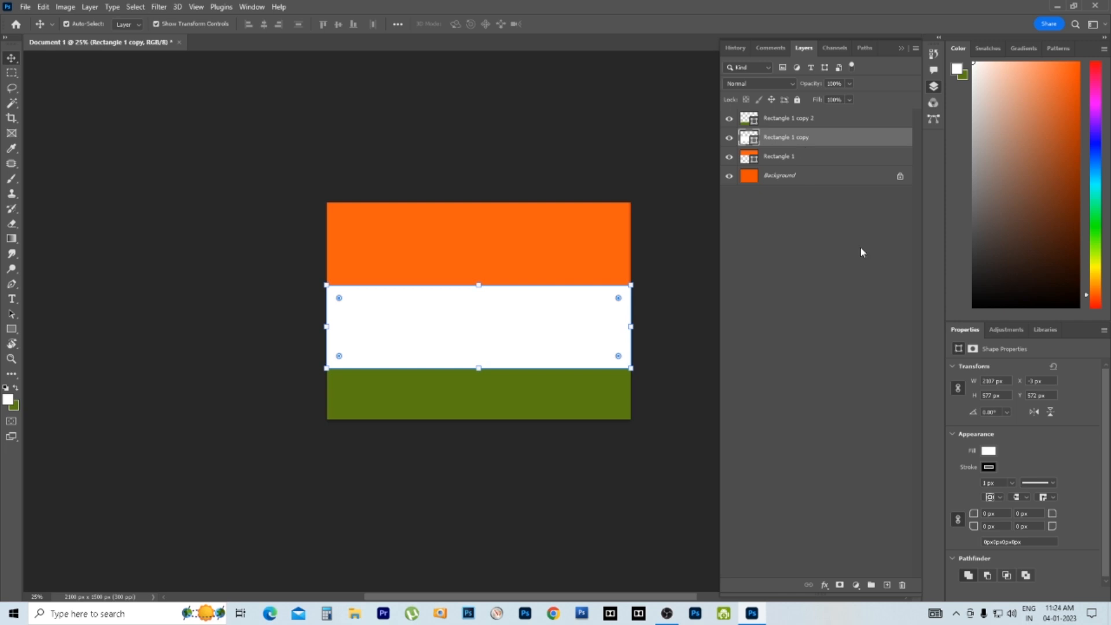
click(822, 122)
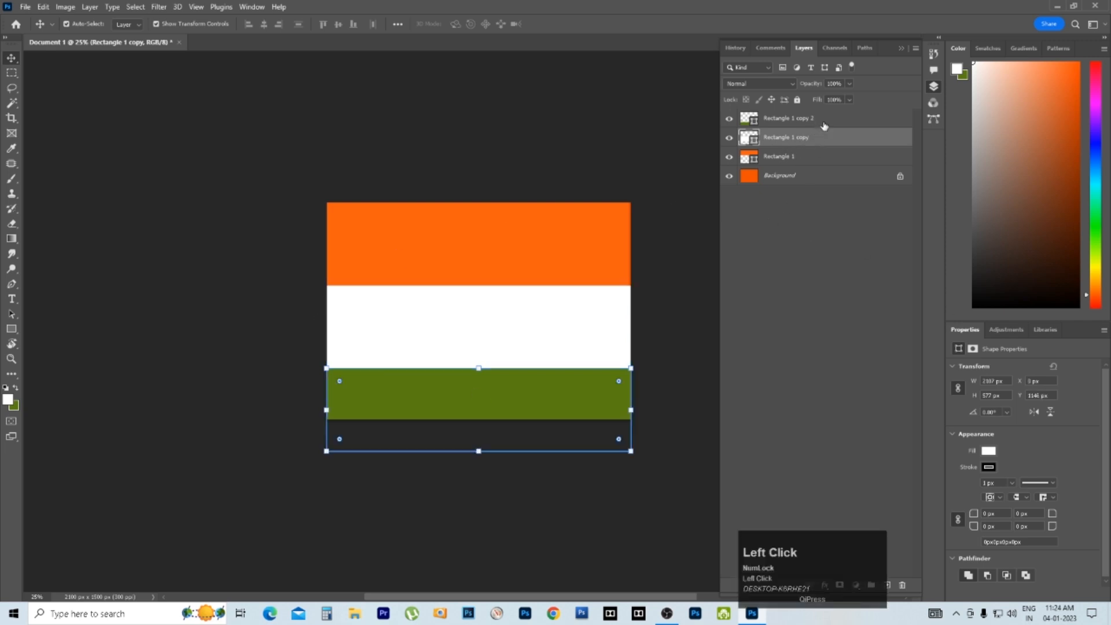
click(823, 138)
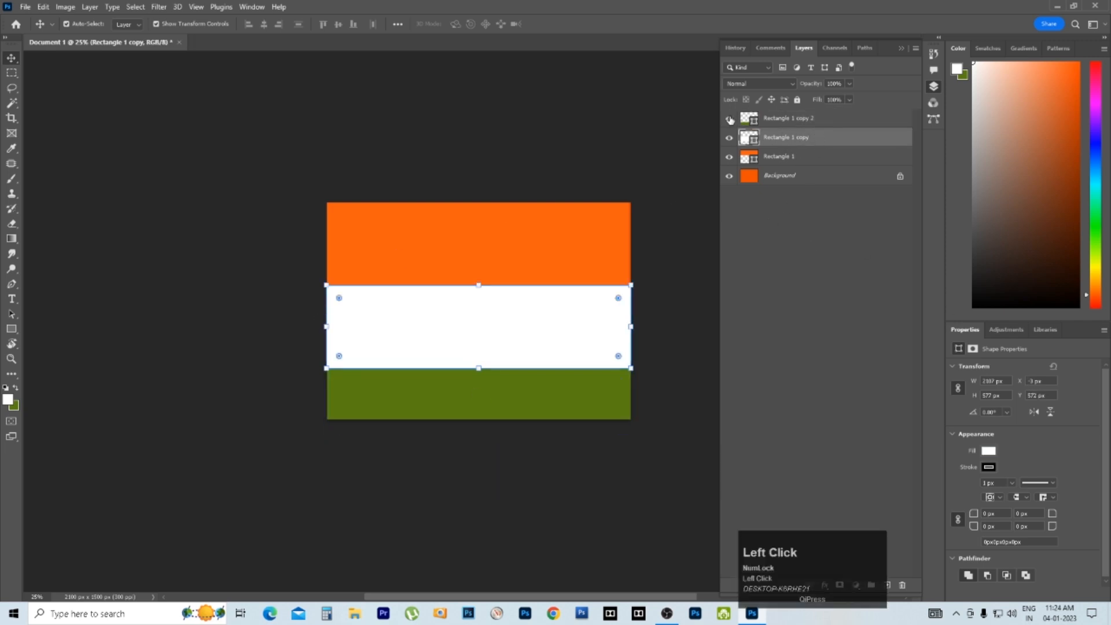
Step: Toggle the visibility of the green rectangle's layer, Rectangle 1 copy 2, and leave it hidden
click(730, 118)
click(730, 120)
click(730, 119)
Step: Turn the Background layer black with a Hue/Saturation adjustment, trying Lightness +100 before applying -100
click(805, 177)
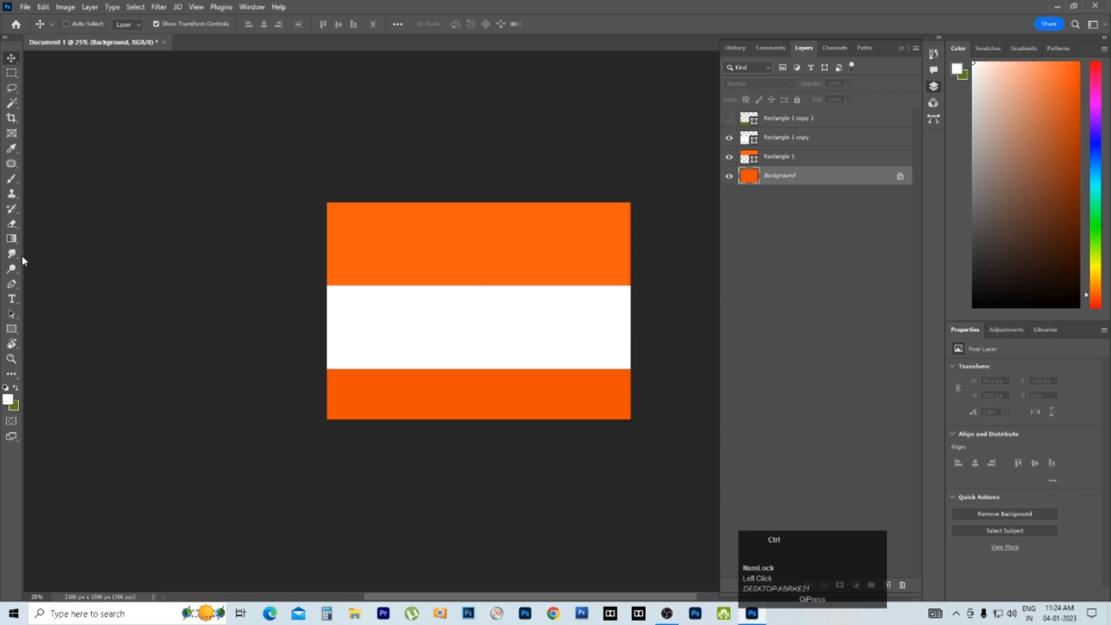
key(ctrl+u)
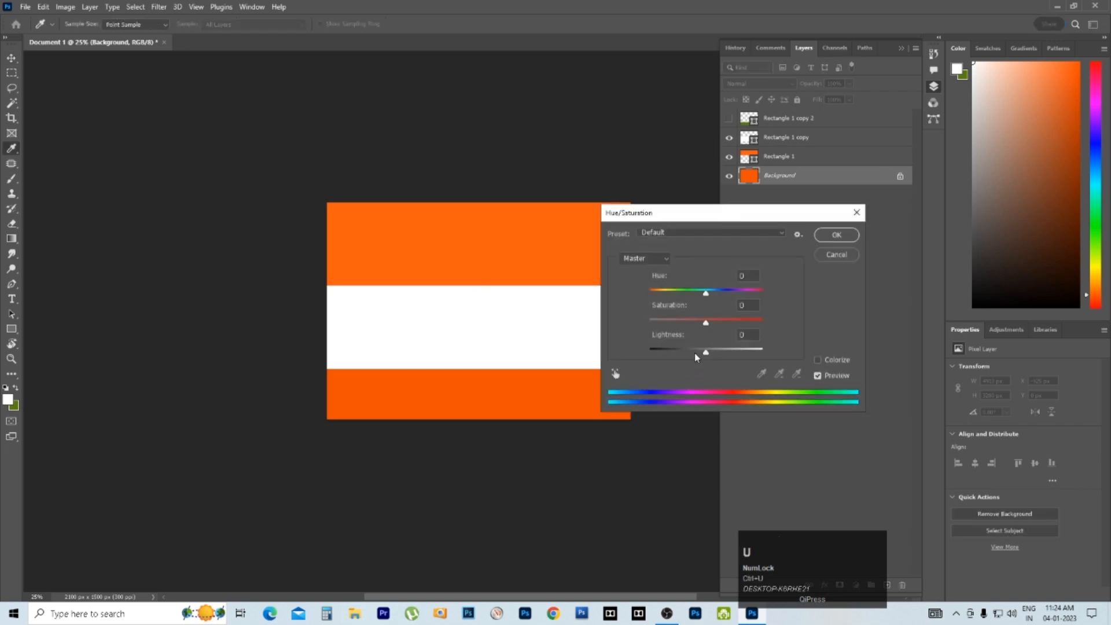
drag(694, 352, 896, 355)
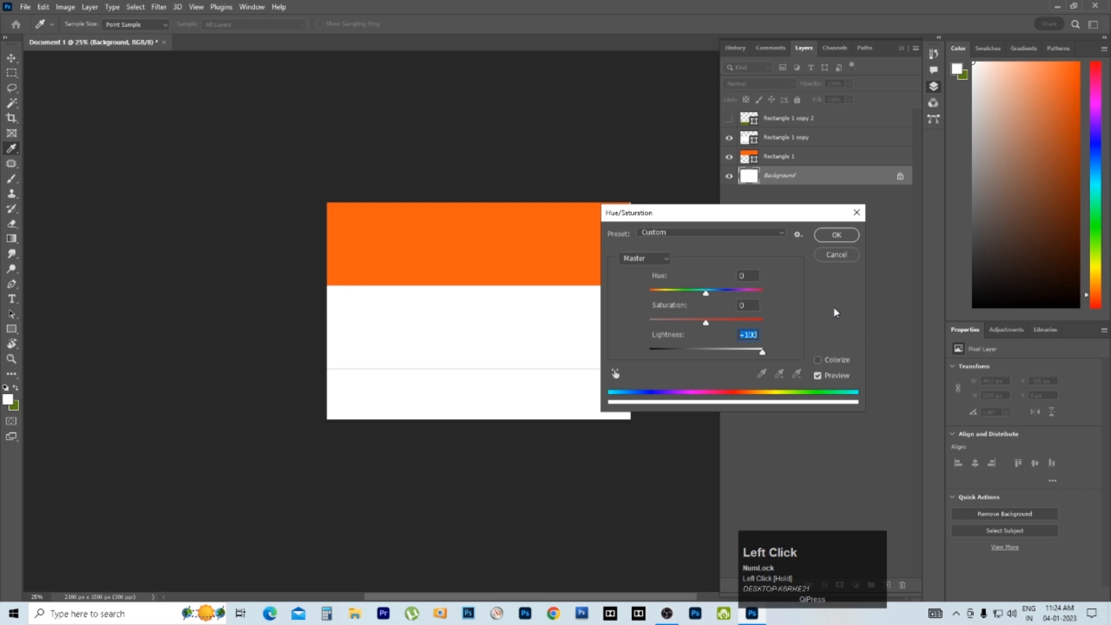
drag(761, 352, 579, 362)
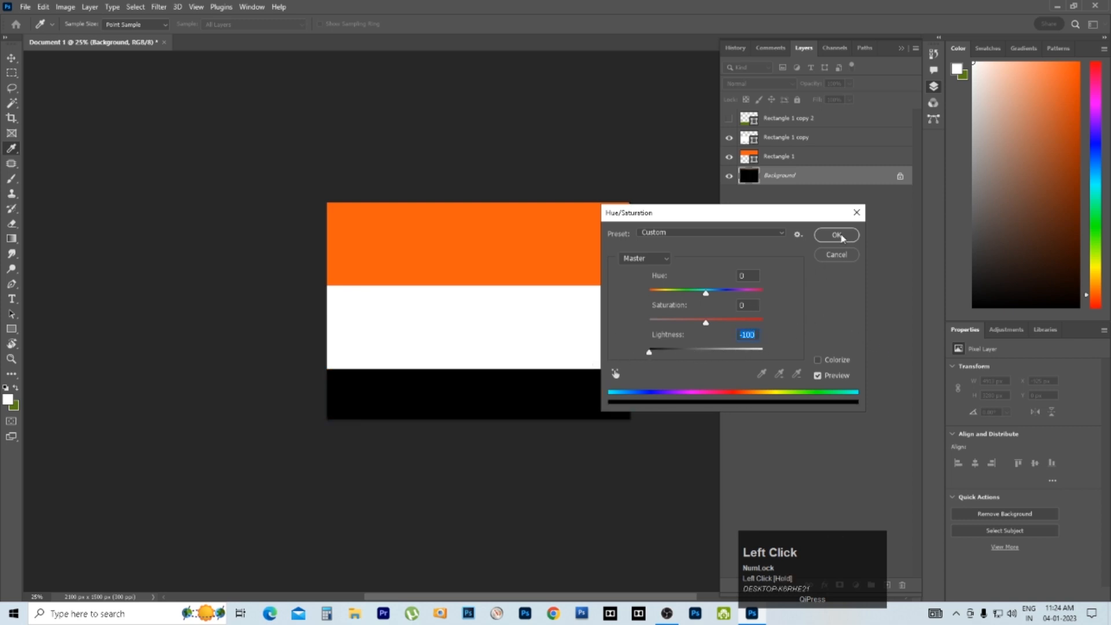
click(837, 238)
Step: Hide and show the white rectangle's layer, make the green rectangle's layer visible again, and clear the selection
click(786, 137)
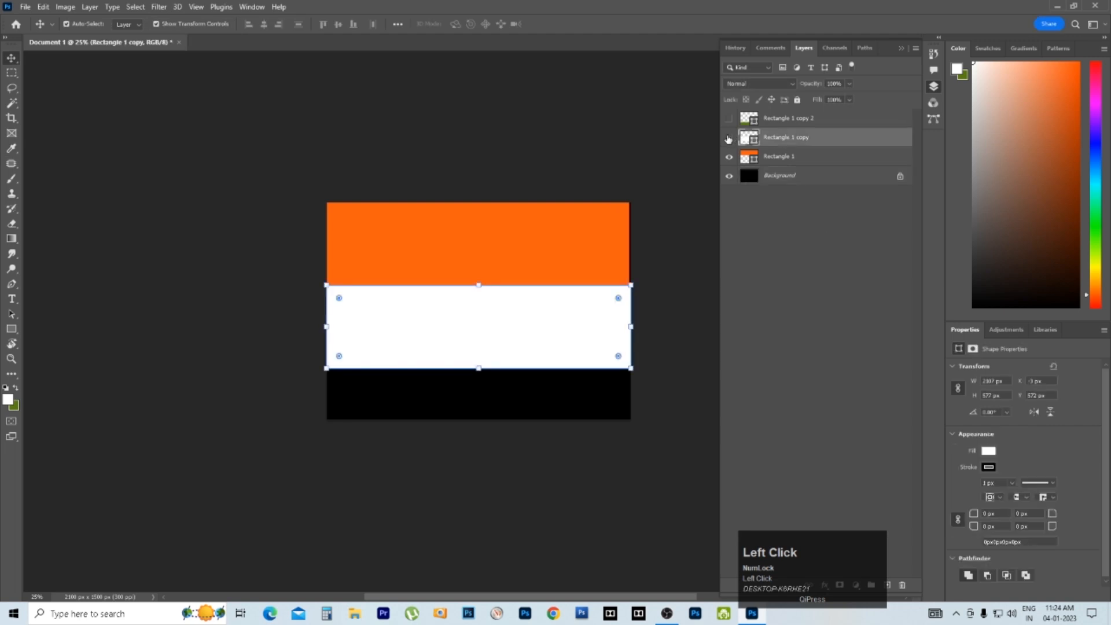
click(729, 138)
click(729, 138)
click(729, 119)
click(533, 414)
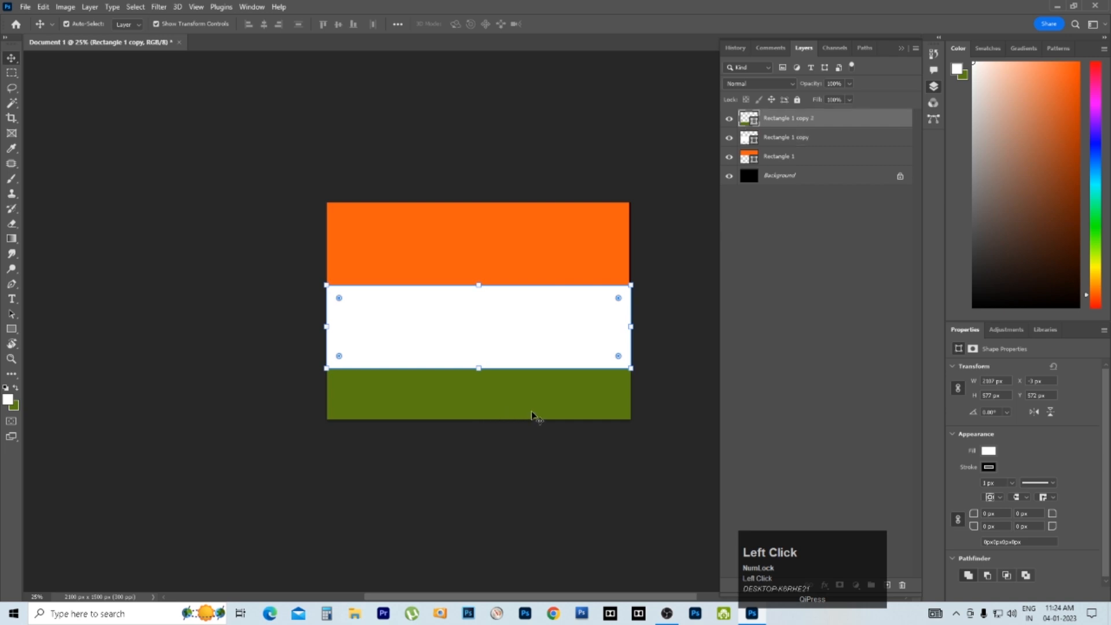
click(656, 377)
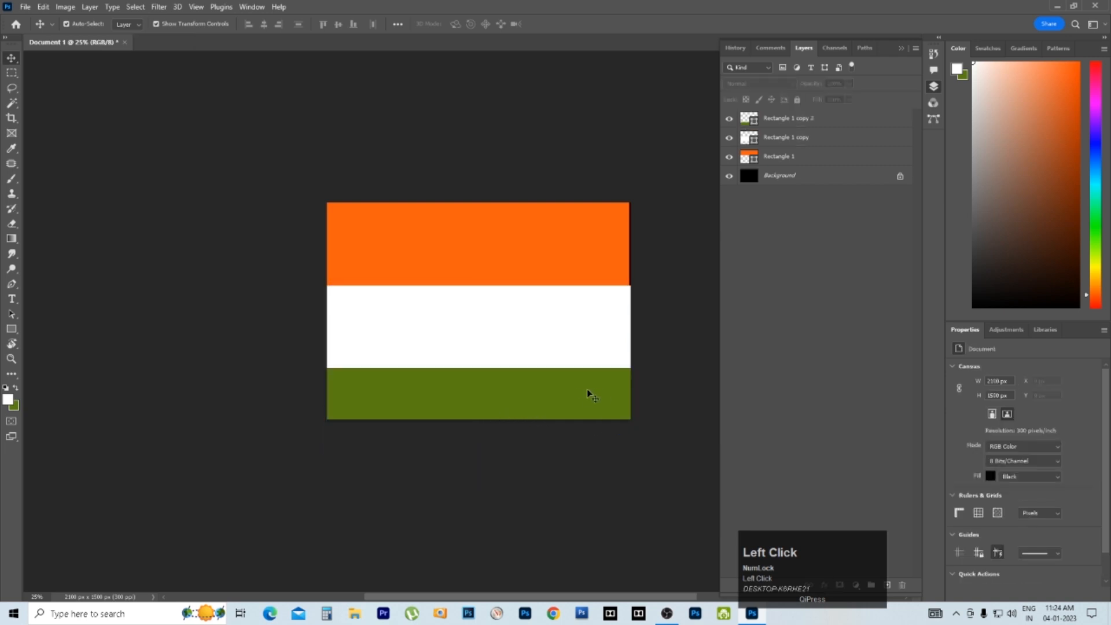
Step: Select the stripes individually on the canvas, select all three together by enclosing them, and clear the selection
click(557, 397)
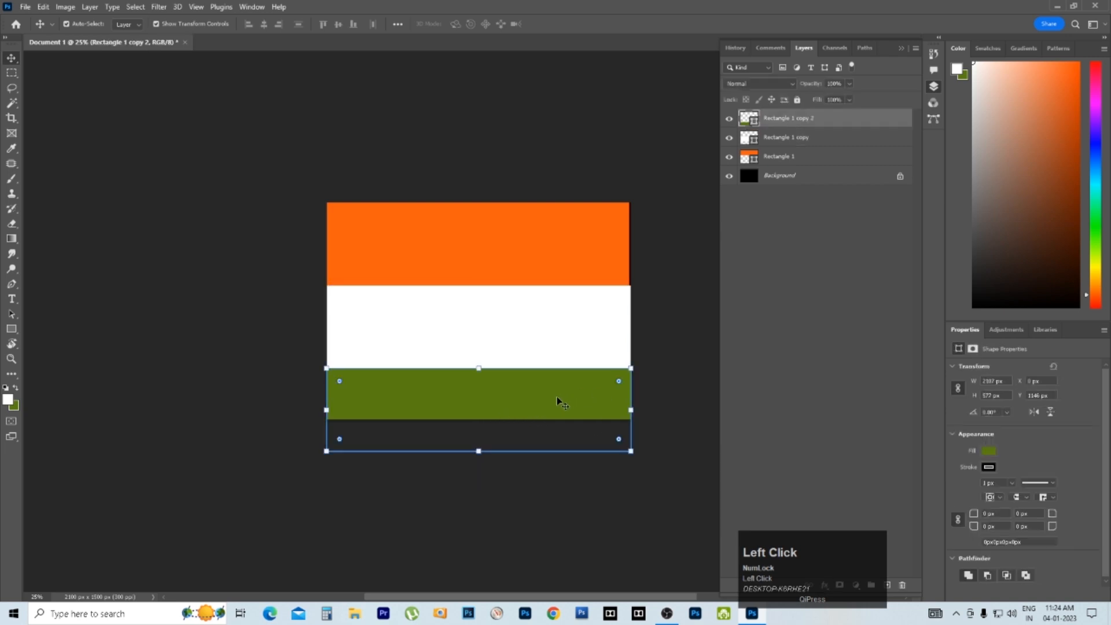
click(544, 334)
click(538, 248)
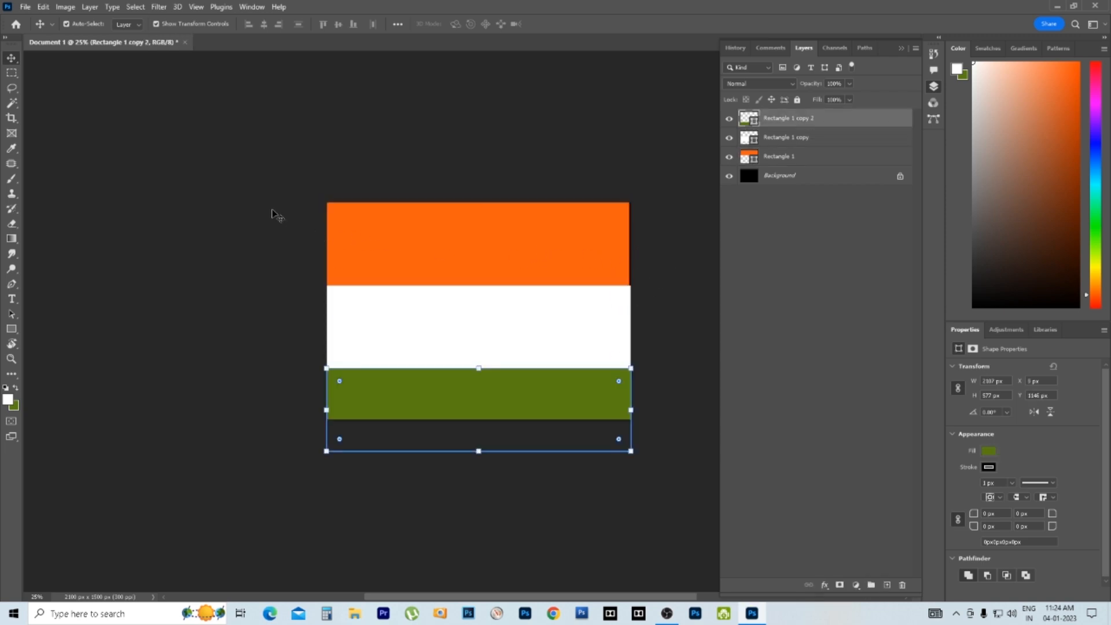
drag(272, 214, 535, 446)
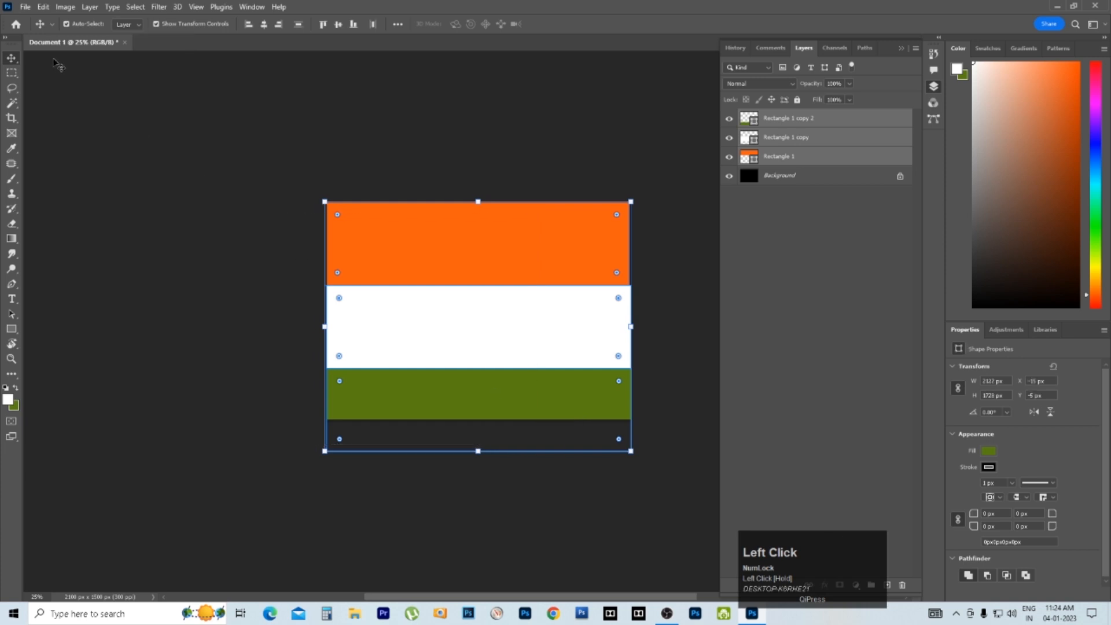
click(13, 61)
click(371, 365)
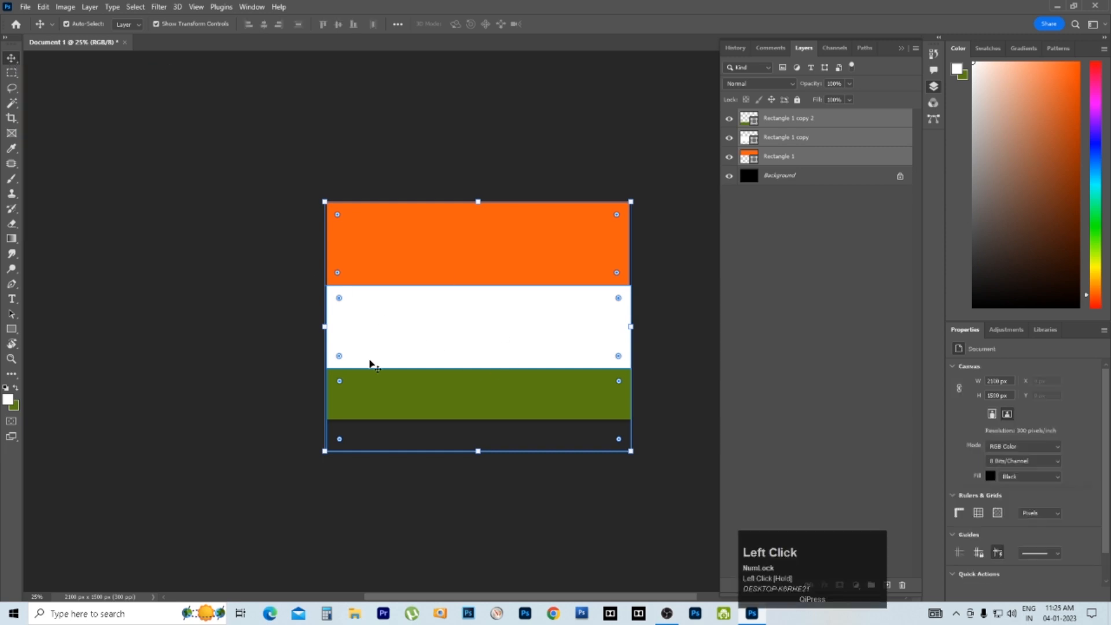
drag(290, 230, 544, 444)
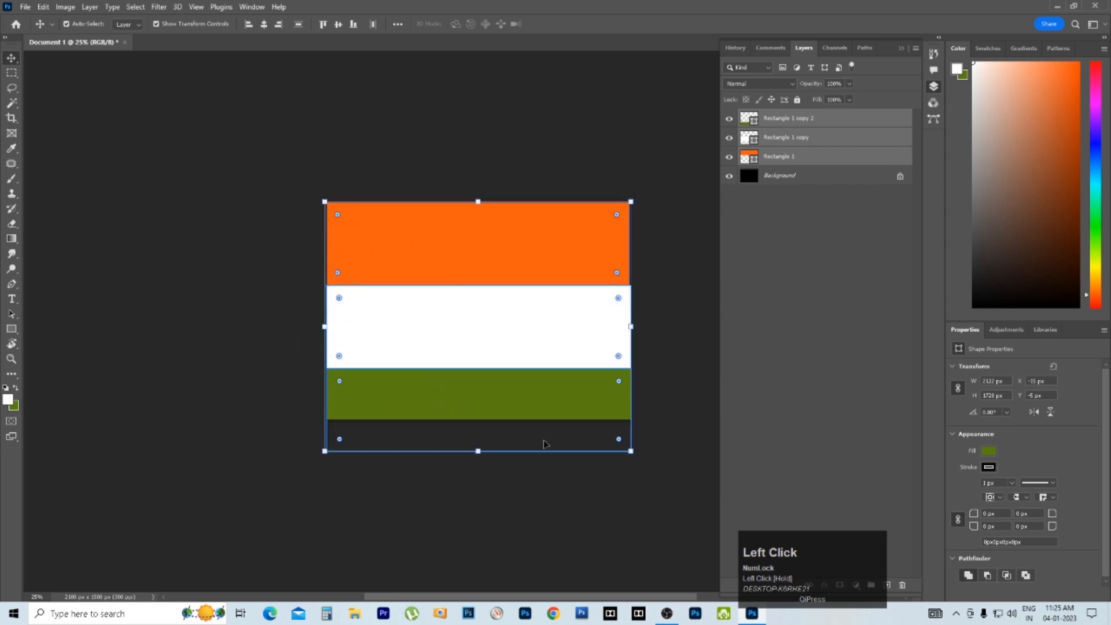
click(855, 233)
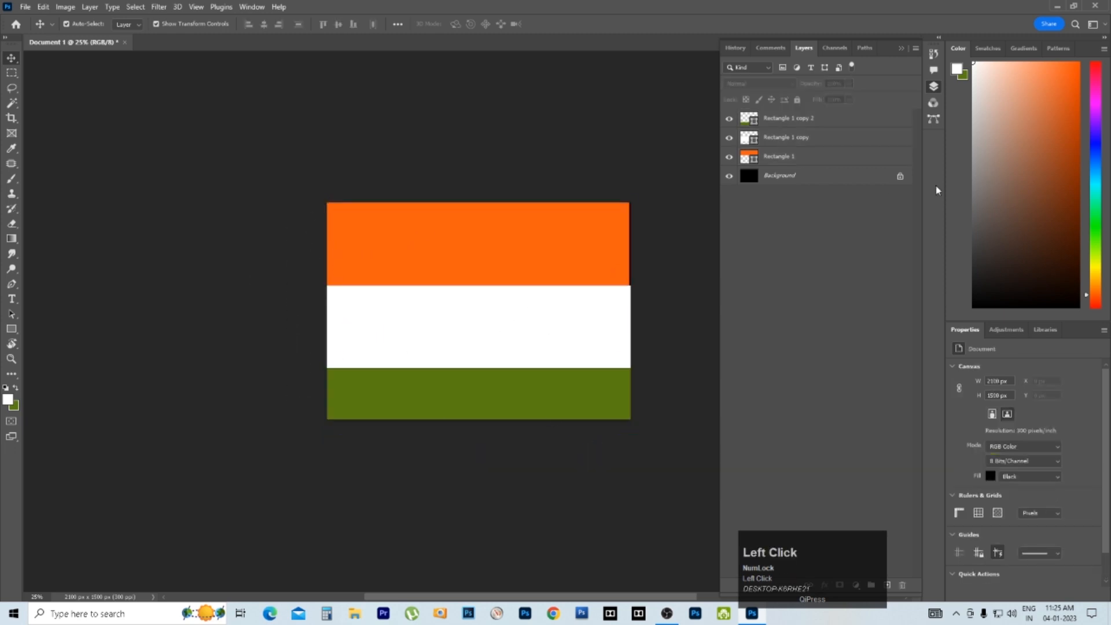
Step: Select the Rectangle 1 copy 2 layer and add Rectangle 1 copy and Rectangle 1 to the selection one by one
click(826, 120)
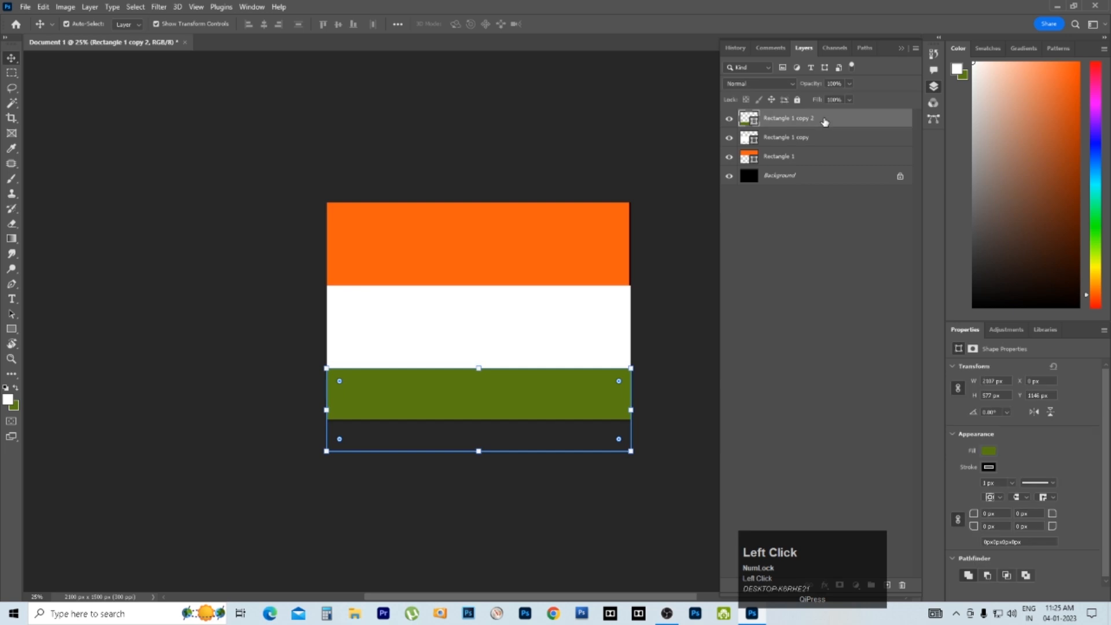
key(ctrl)
ctrl+click(829, 141)
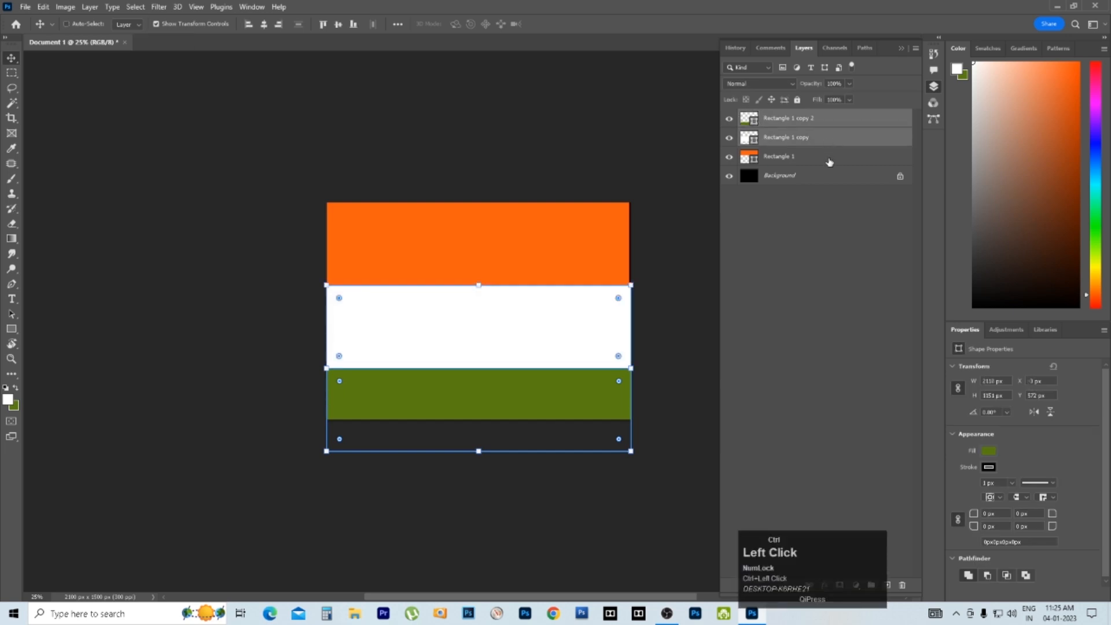
ctrl+click(829, 161)
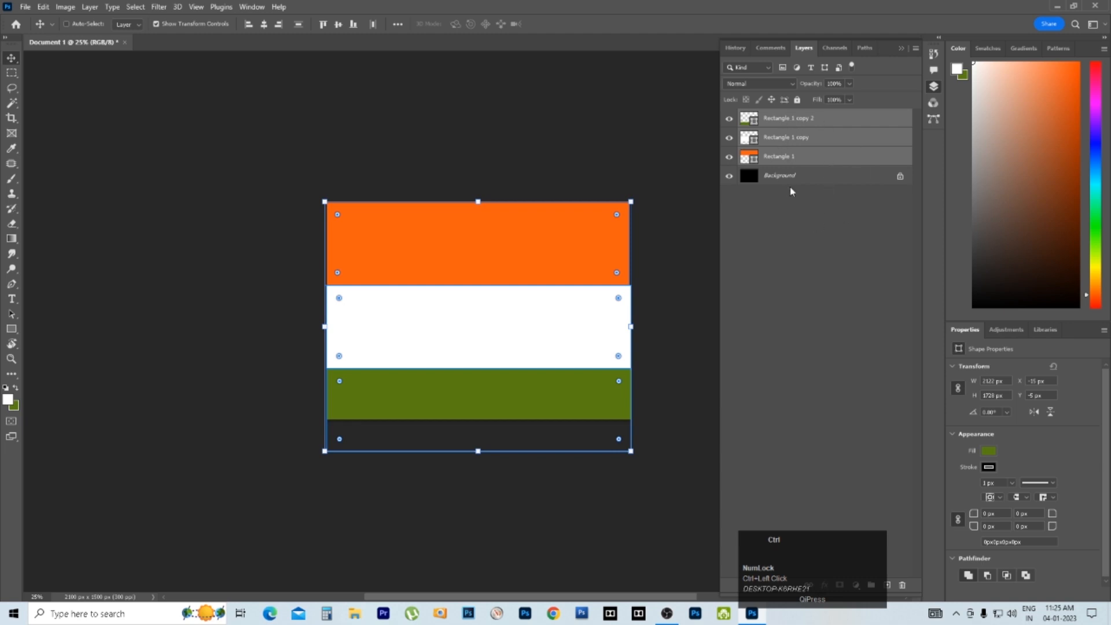
Step: Select the three rectangle layers as a range, scale them together to about 1661 px wide, and place them inside the black canvas
click(831, 119)
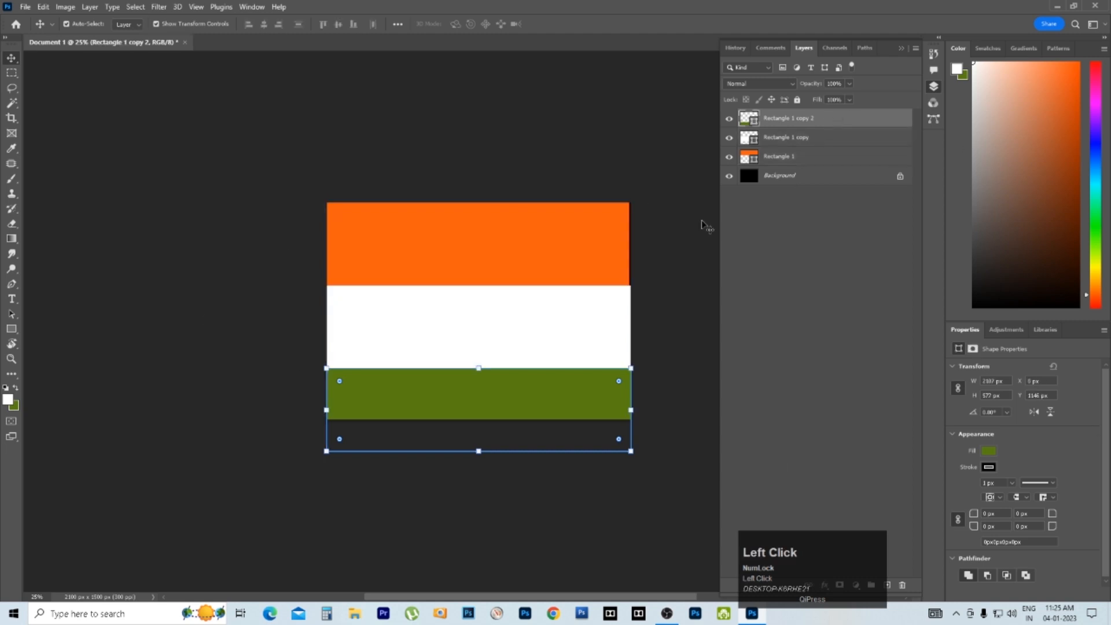
shift+click(796, 171)
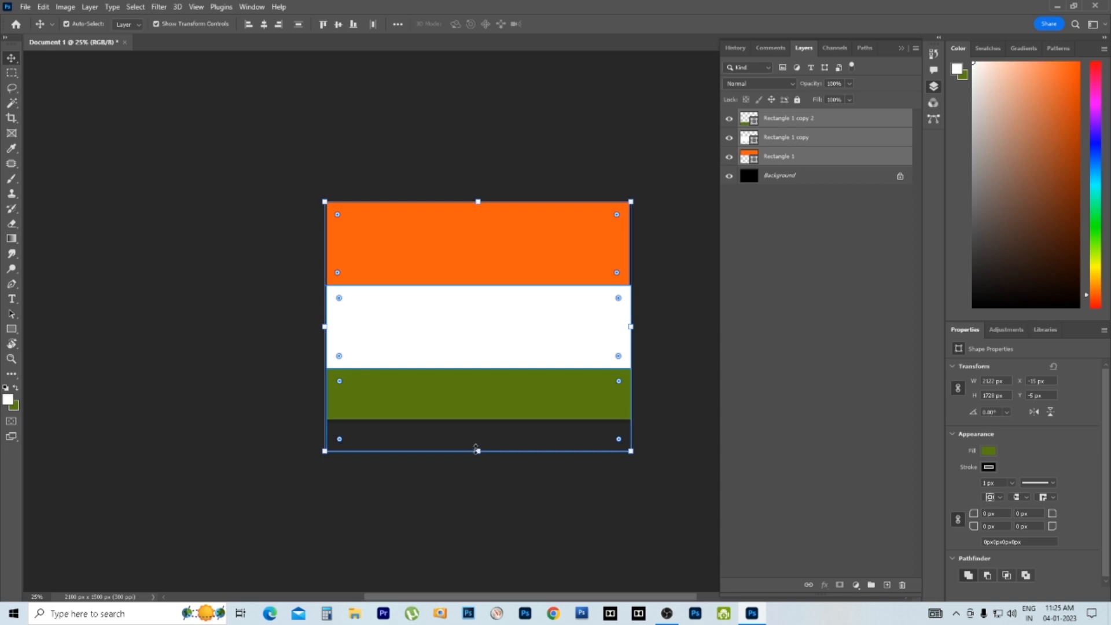
drag(479, 456, 478, 416)
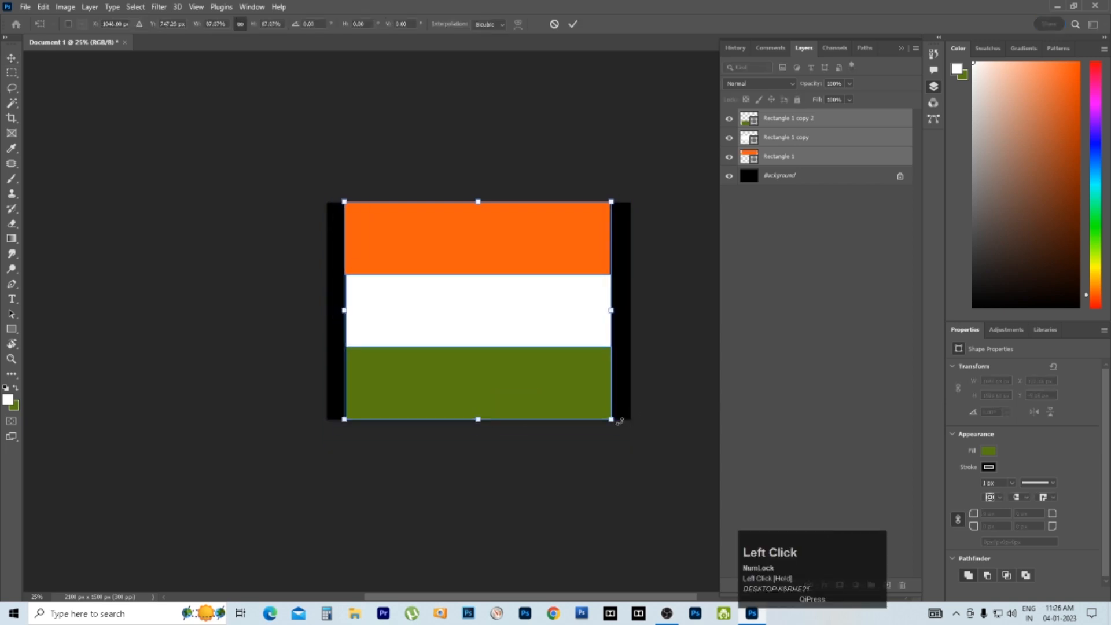
drag(611, 418, 585, 398)
drag(483, 246, 501, 251)
key(Return)
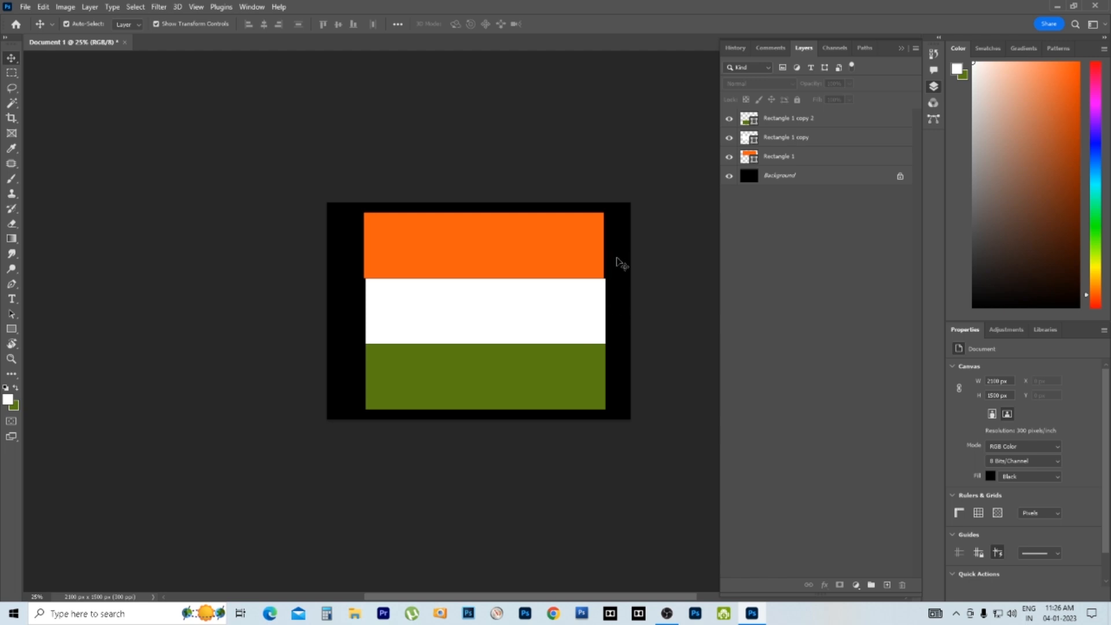
Step: Examine the seam between the orange and white stripes up close at 500% magnification
ctrl+click(573, 272)
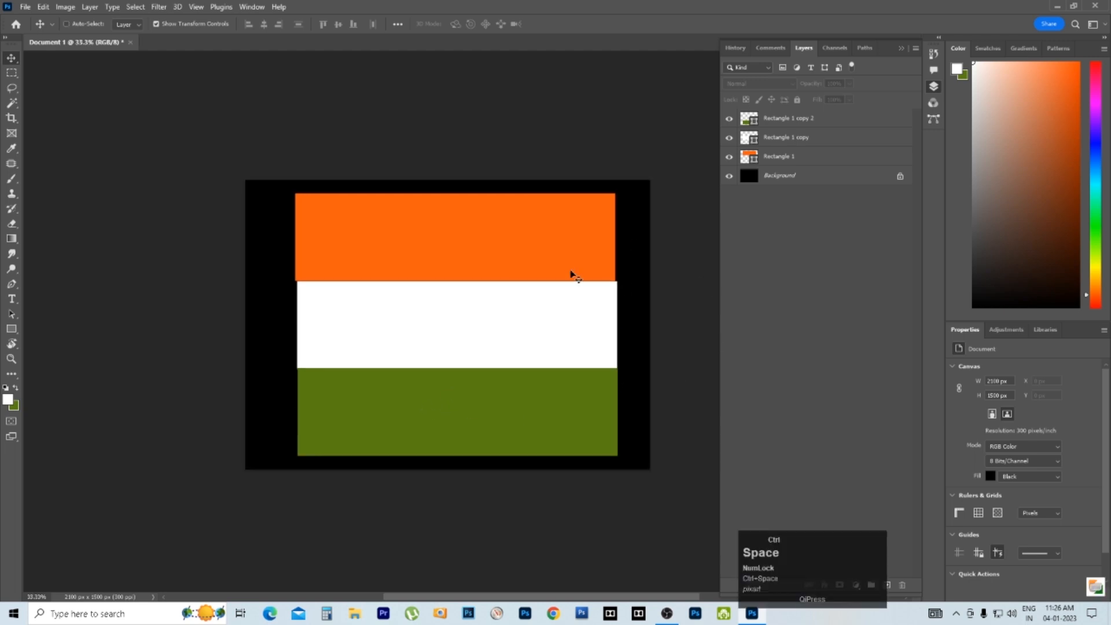
key(ctrl+space)
ctrl+click(625, 293)
ctrl+click(616, 275)
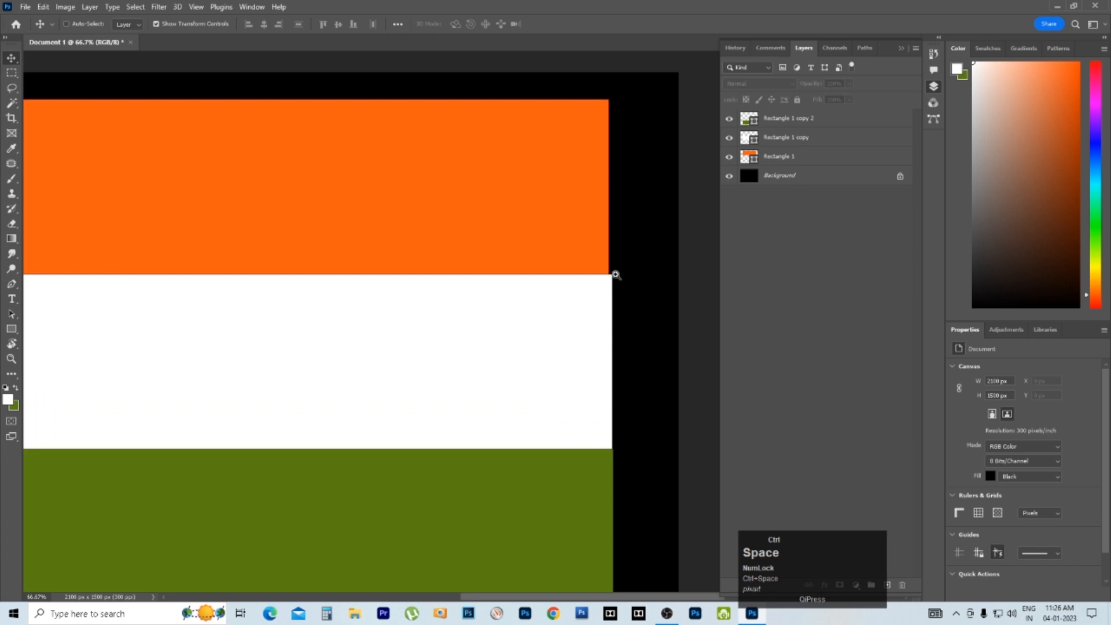
ctrl+click(342, 293)
ctrl+click(548, 293)
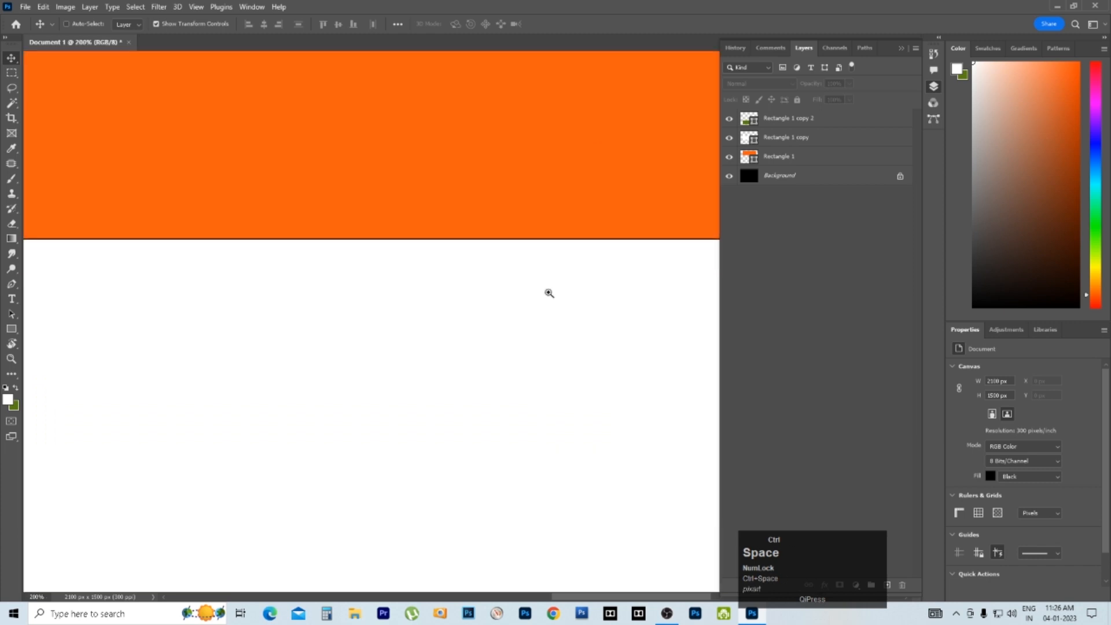
ctrl+click(530, 287)
ctrl+click(529, 287)
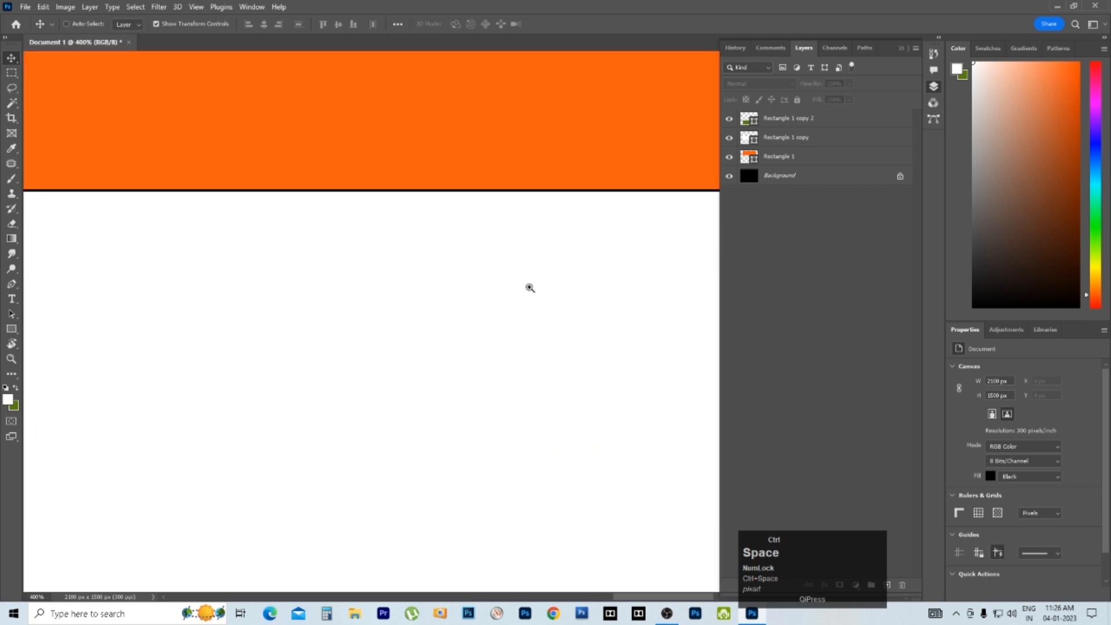
ctrl+click(529, 288)
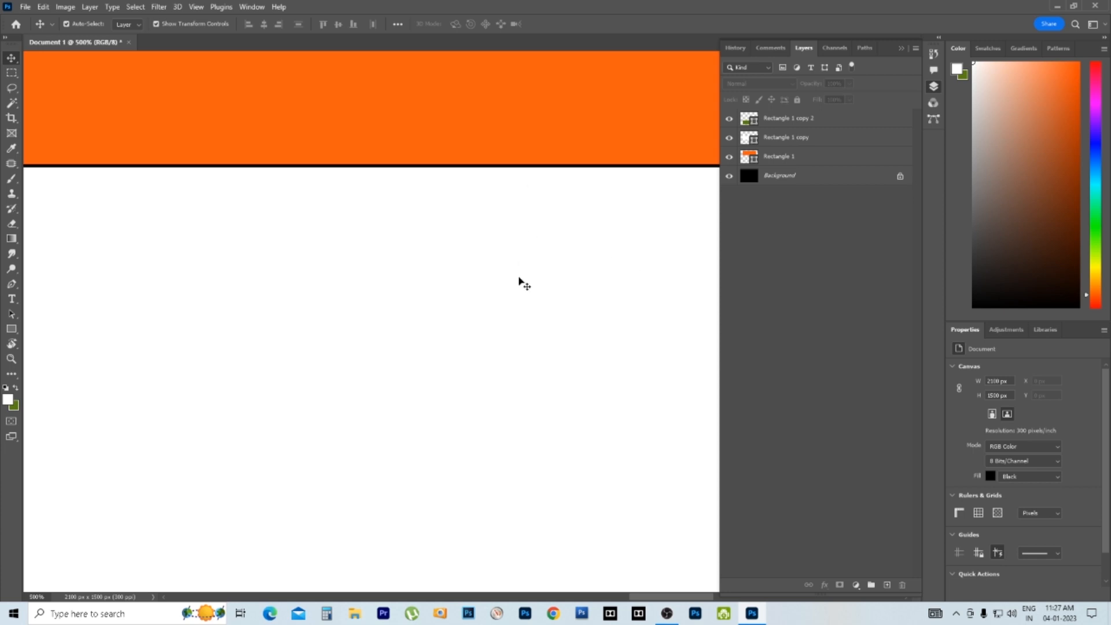
Step: Return the view to 50% and bring all three stripes fully into sight
key(alt)
key(alt+space)
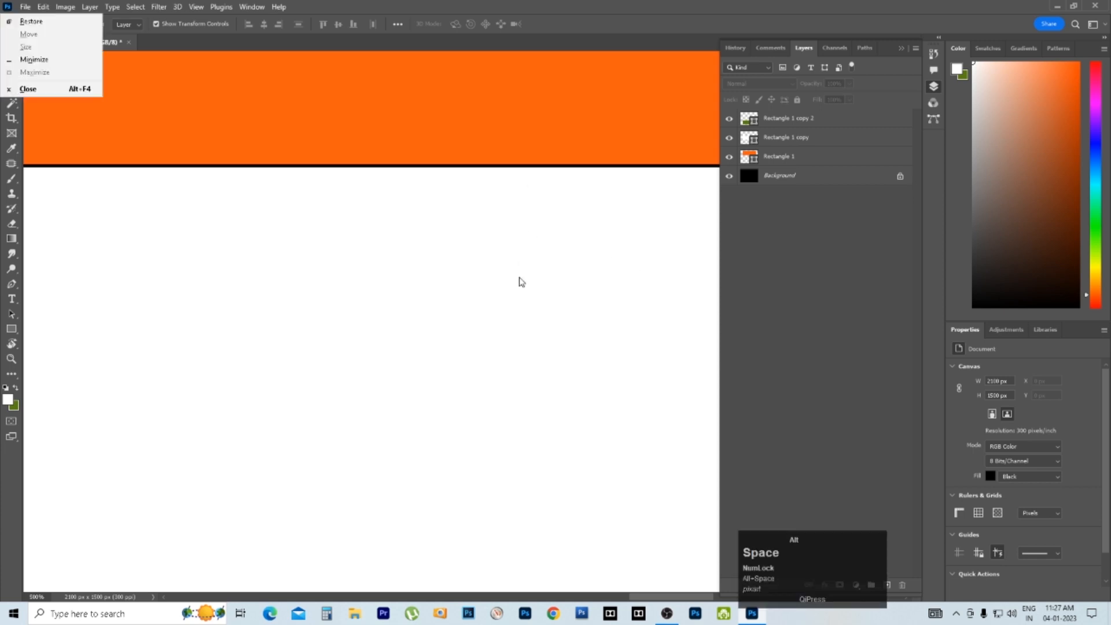
alt+click(478, 304)
alt+click(493, 285)
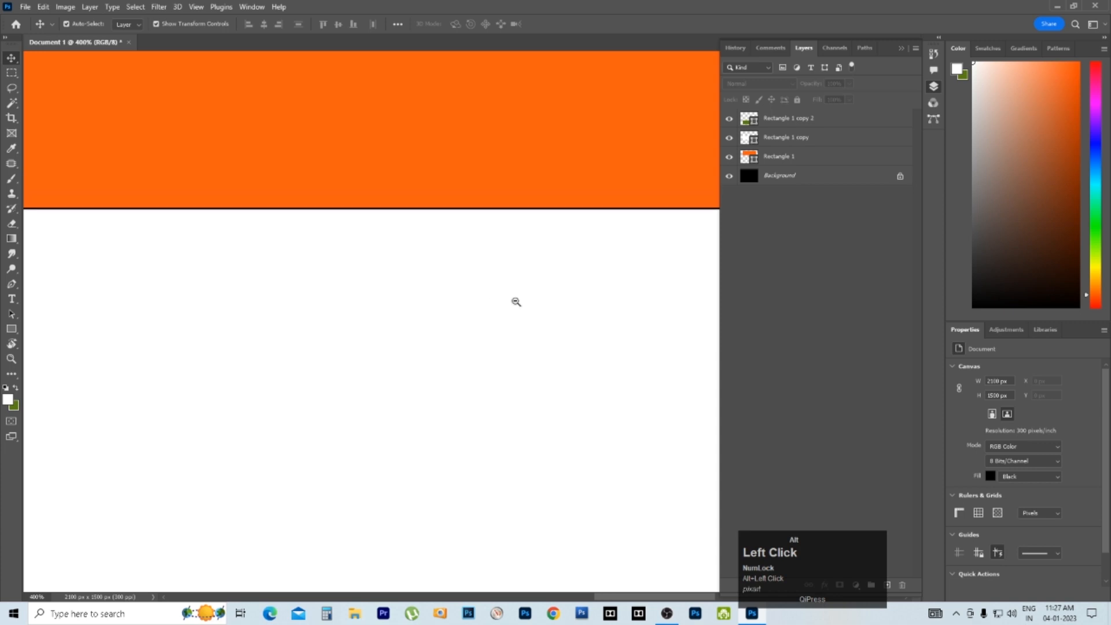
alt+click(538, 322)
alt+click(562, 426)
alt+click(555, 458)
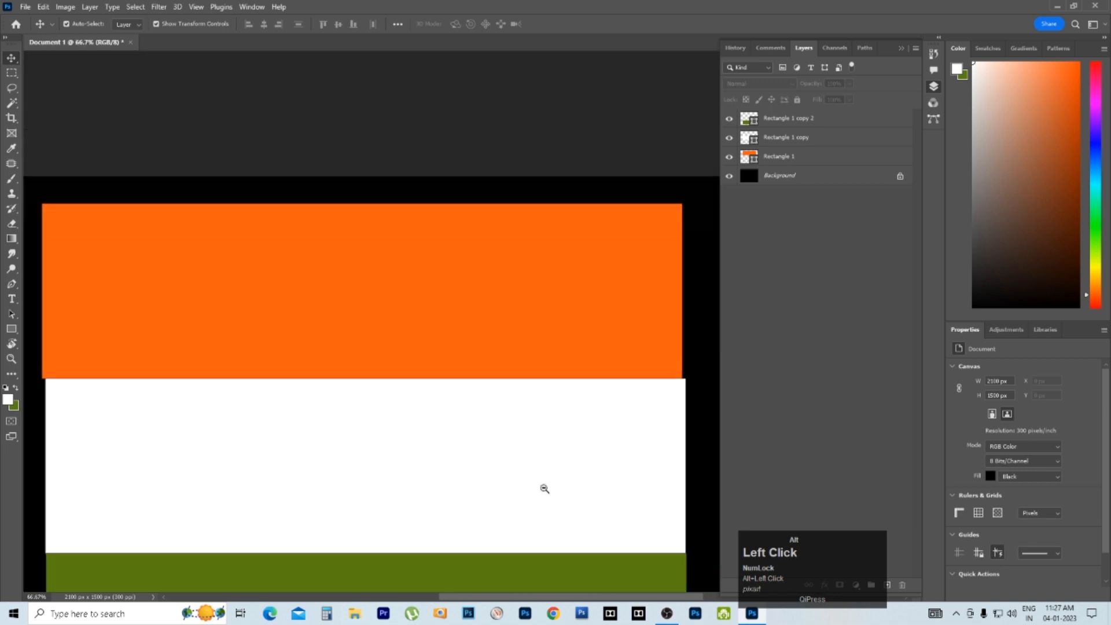
alt+click(544, 488)
drag(471, 491, 487, 332)
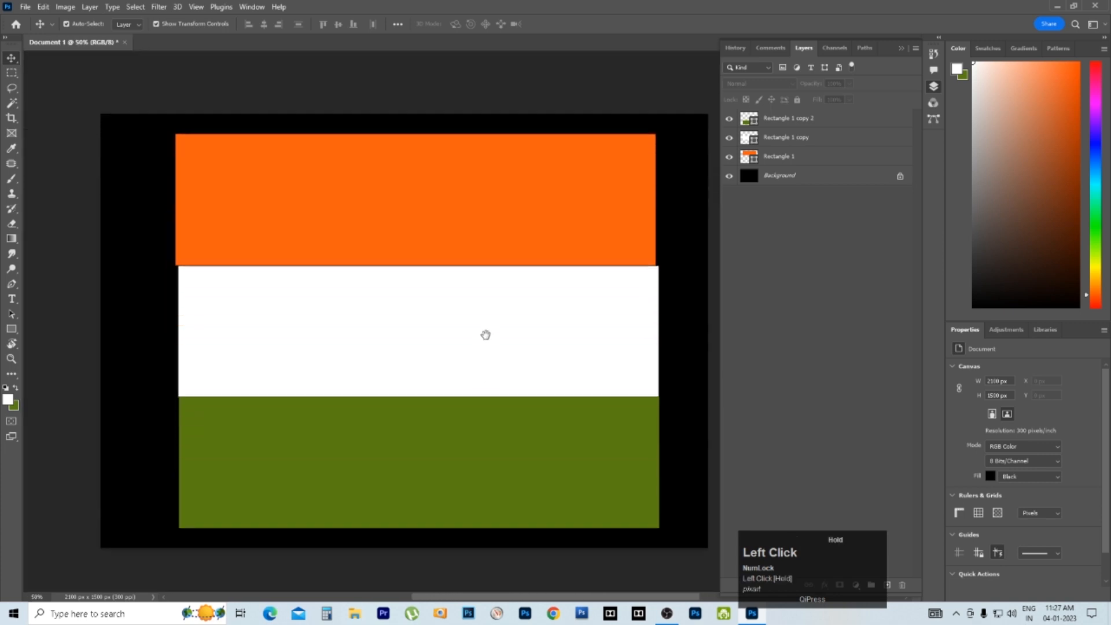
Step: Move the white, green and orange rectangles individually with the Move tool so that they overlap
key(ctrl+plus)
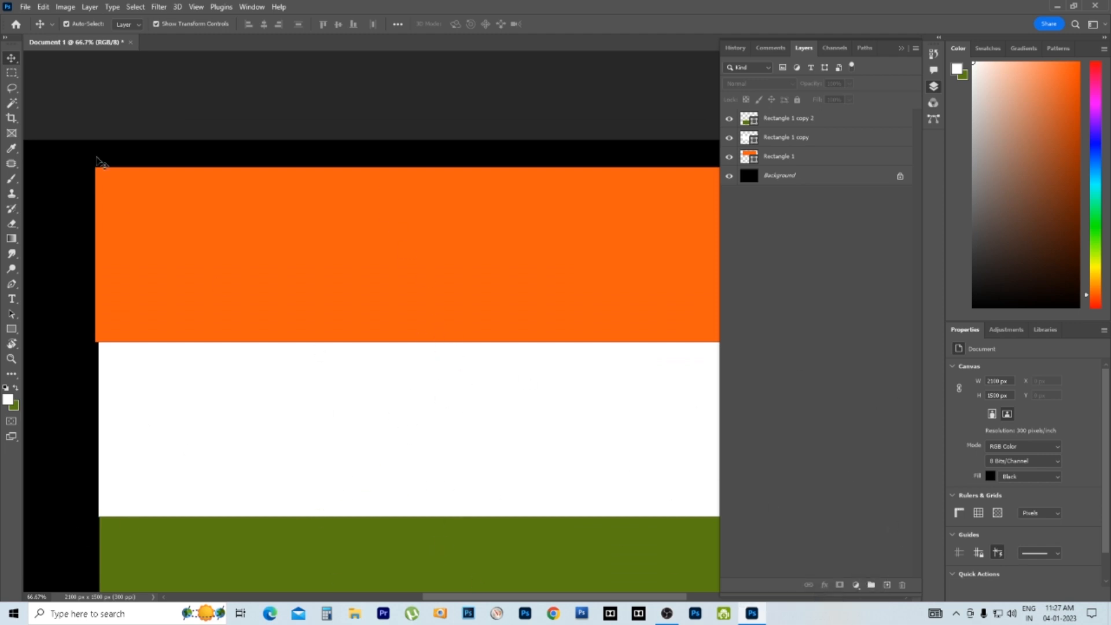
click(13, 58)
drag(422, 416, 362, 226)
drag(397, 548, 367, 360)
drag(398, 255, 434, 389)
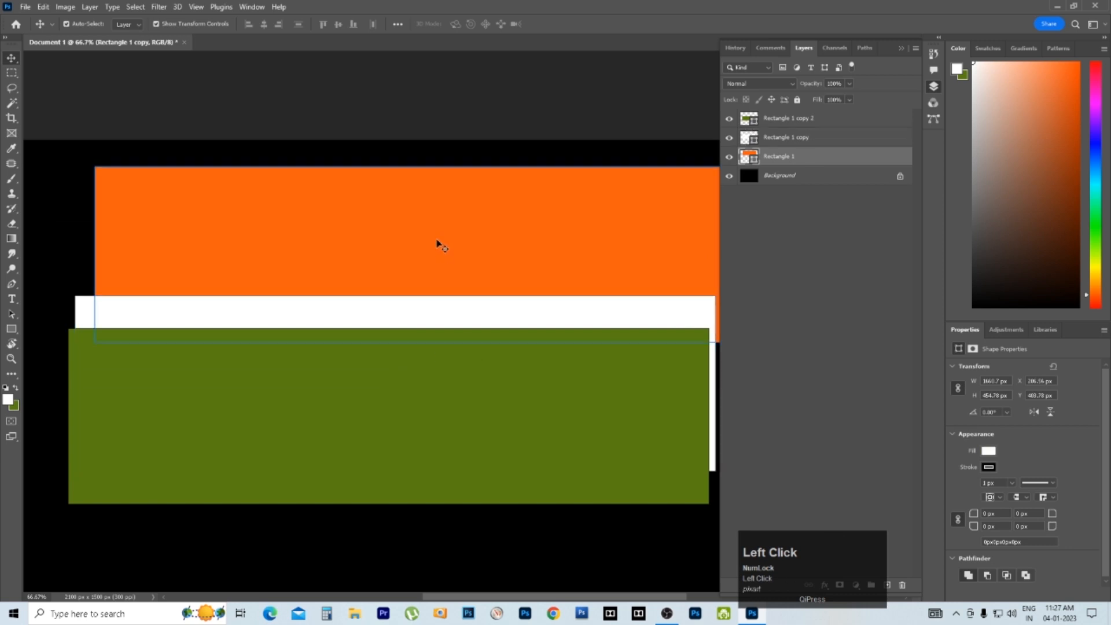
drag(439, 243, 425, 213)
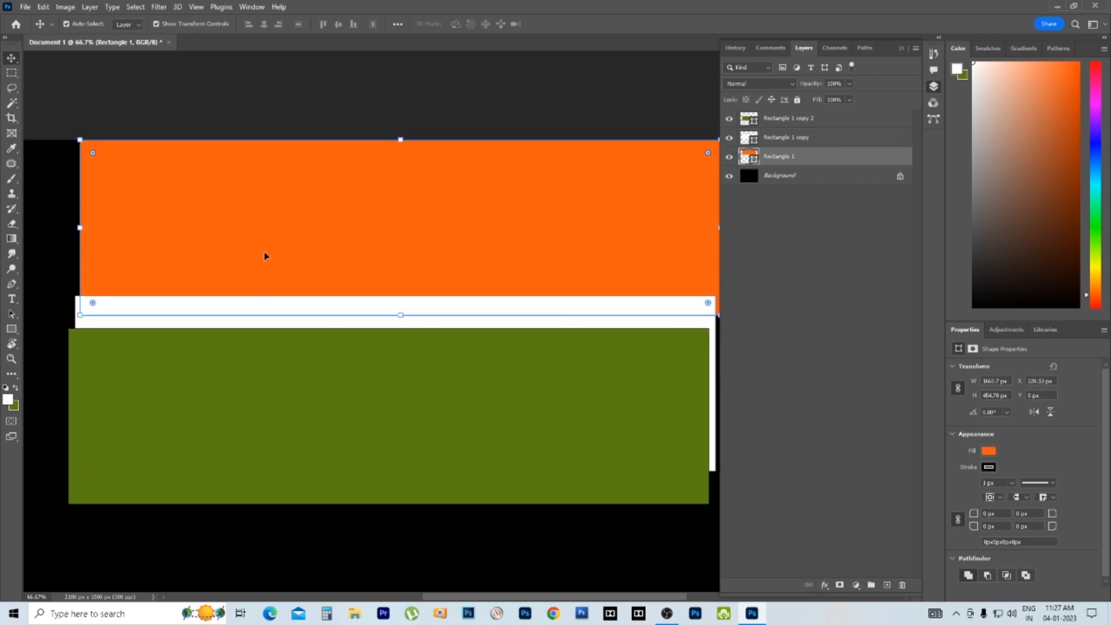
Step: Undo the moves of the white, green and orange rectangles one after another
key(ctrl)
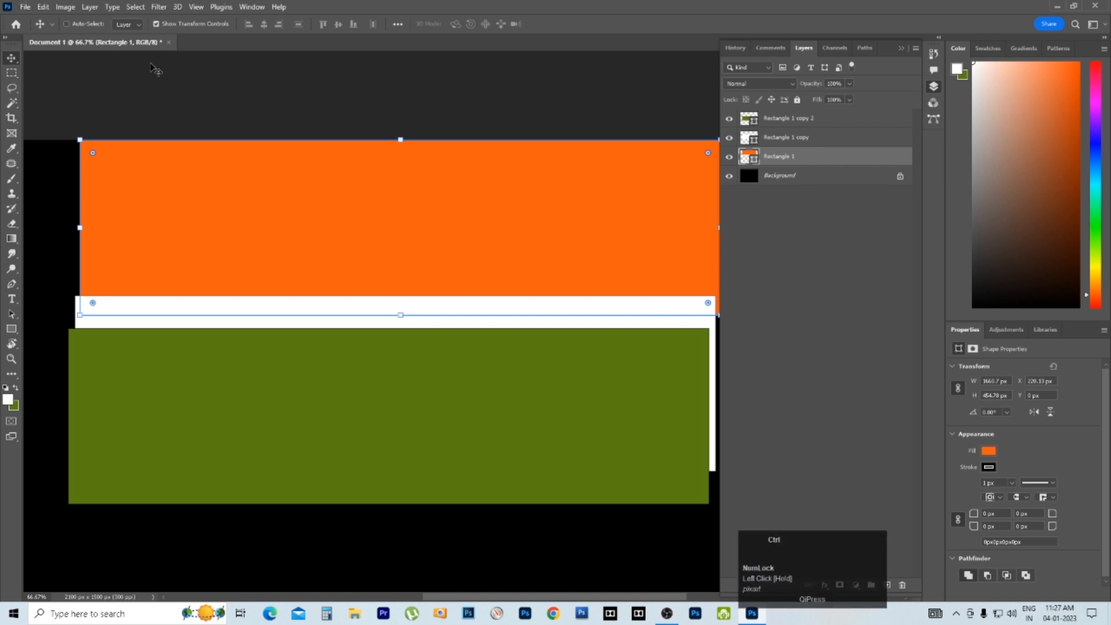
key(ctrl+alt+z)
key(ctrl+alt+z)
key(ctrl+alt+z)
key(ctrl+alt+z)
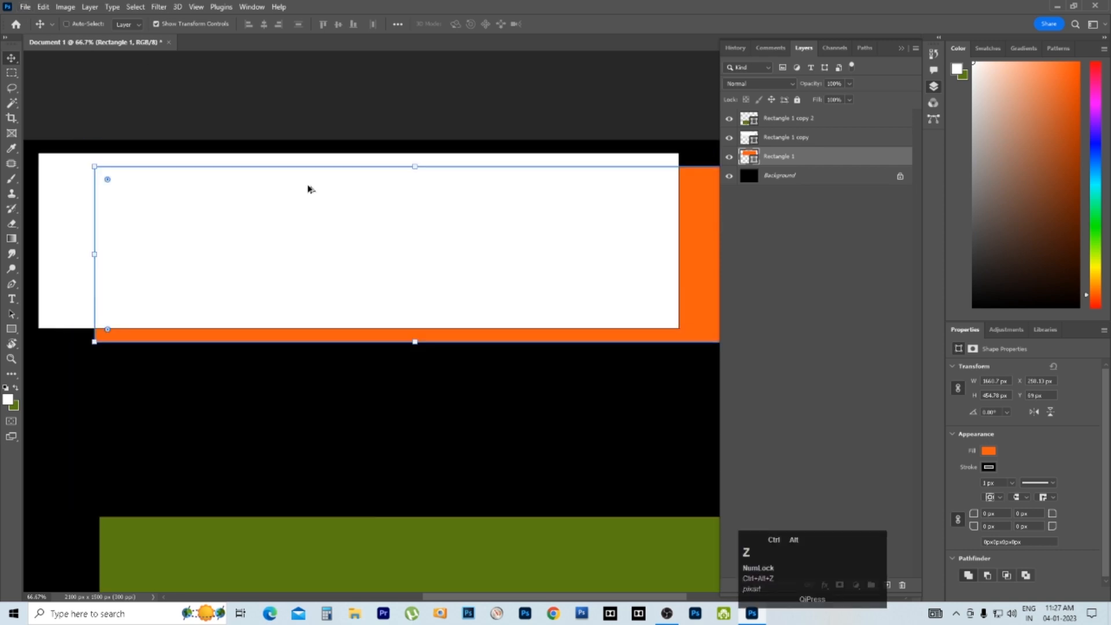
key(ctrl+alt+z)
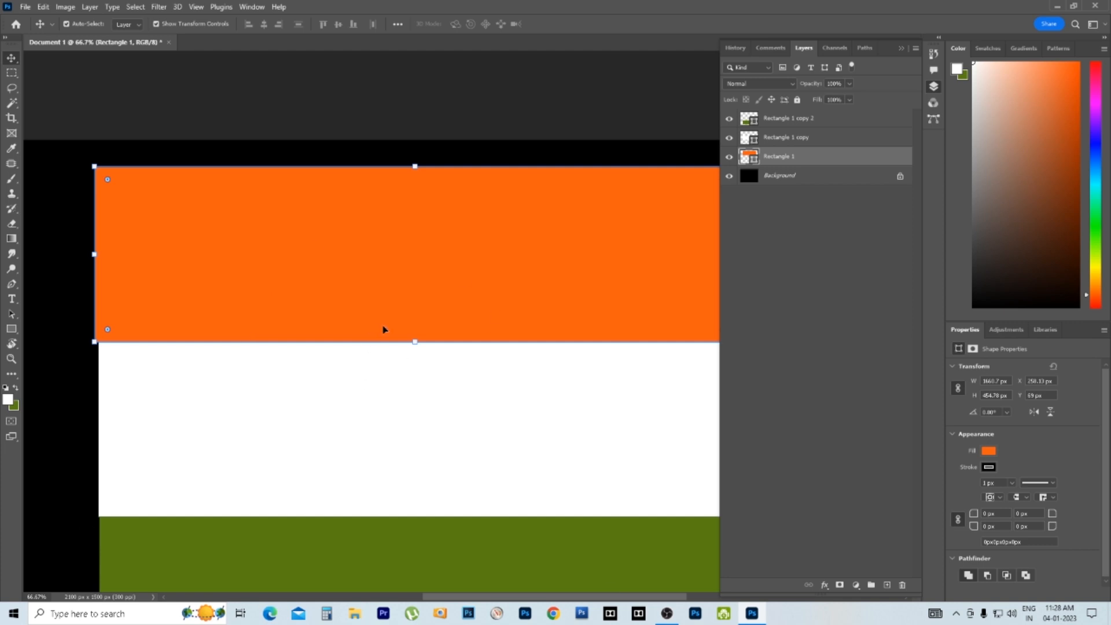
Step: Look over the stripes at 66.7% and 50% magnification and select the white rectangle's layer
key(space)
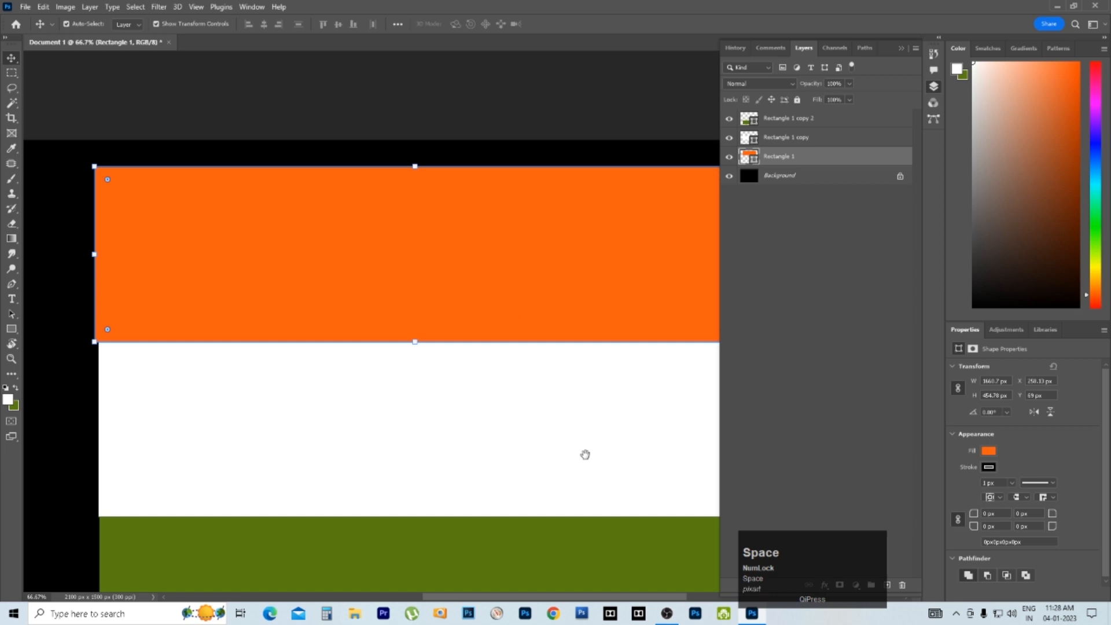
drag(588, 481, 528, 379)
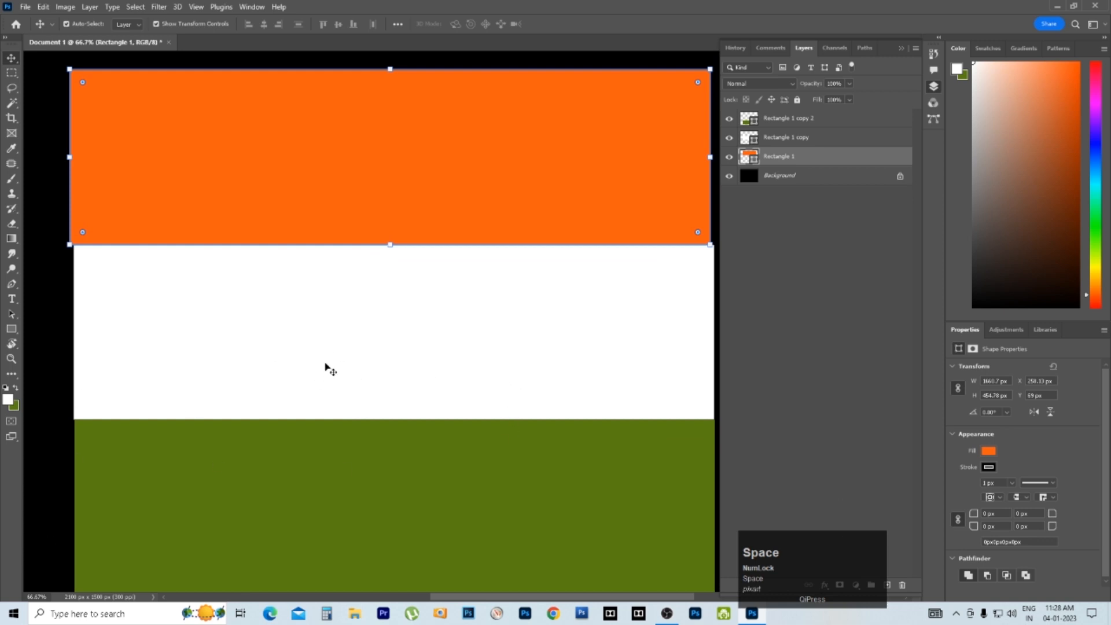
key(alt+space)
alt+click(369, 274)
key(alt+space)
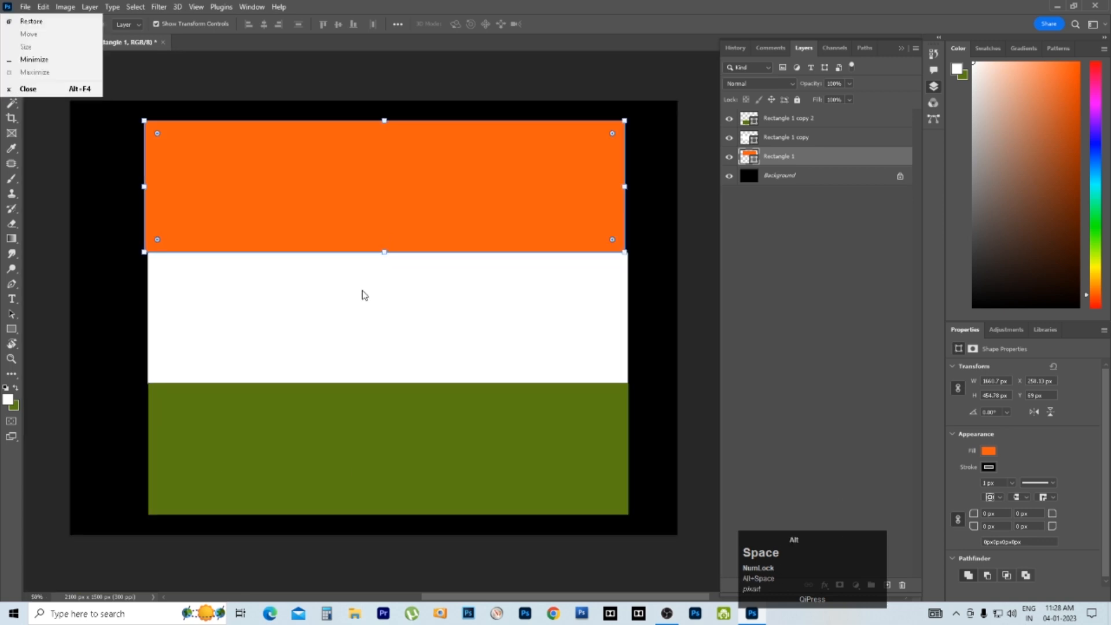
click(326, 292)
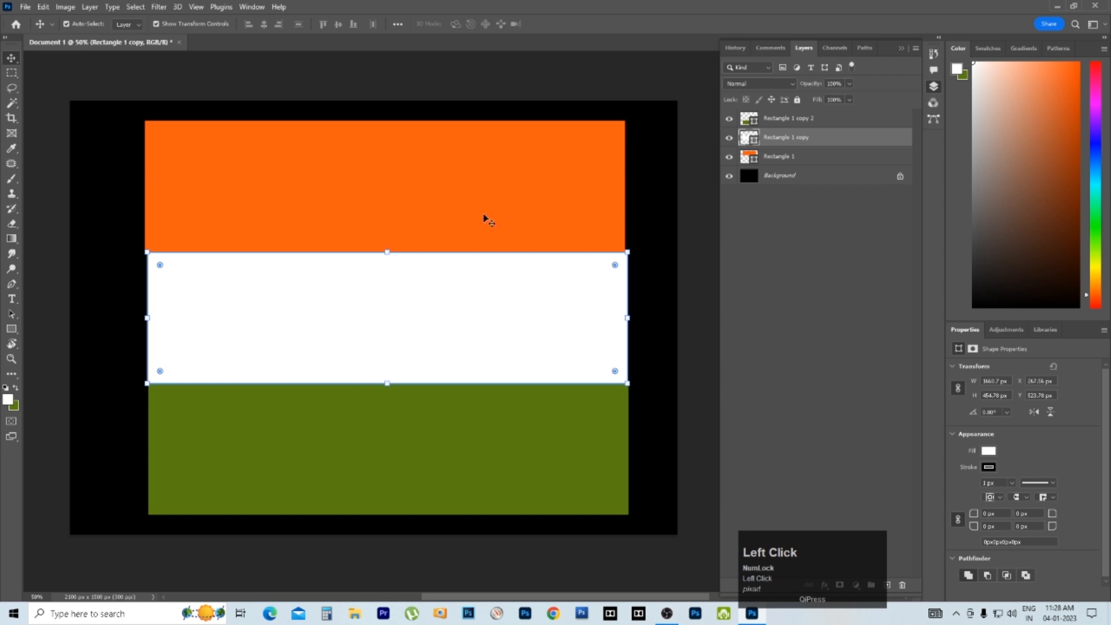
key(ctrl)
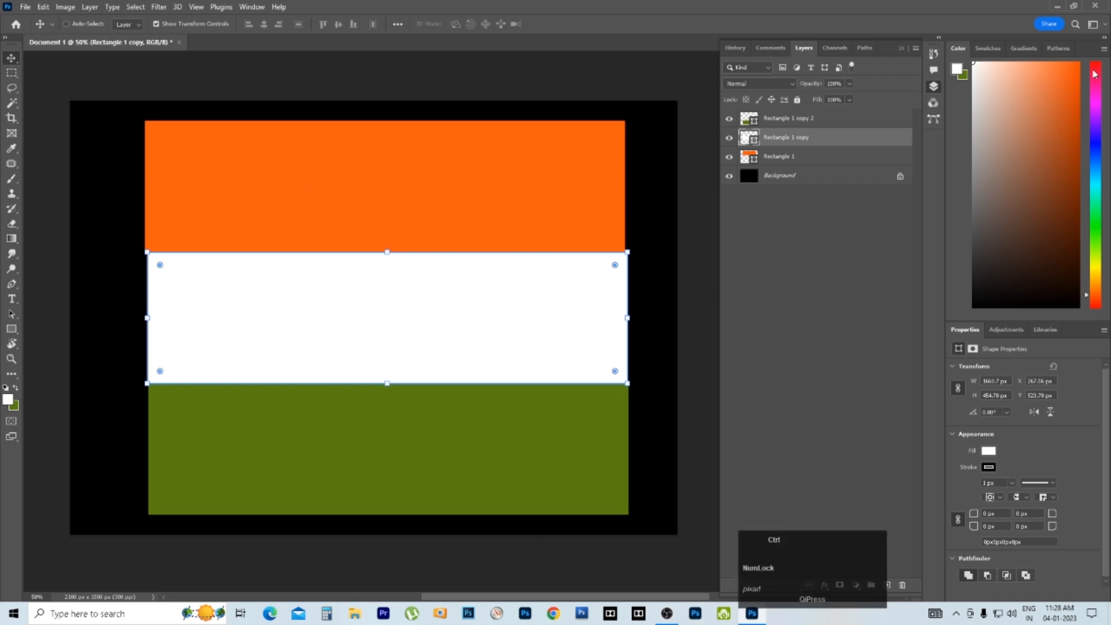
key(ctrl+plus)
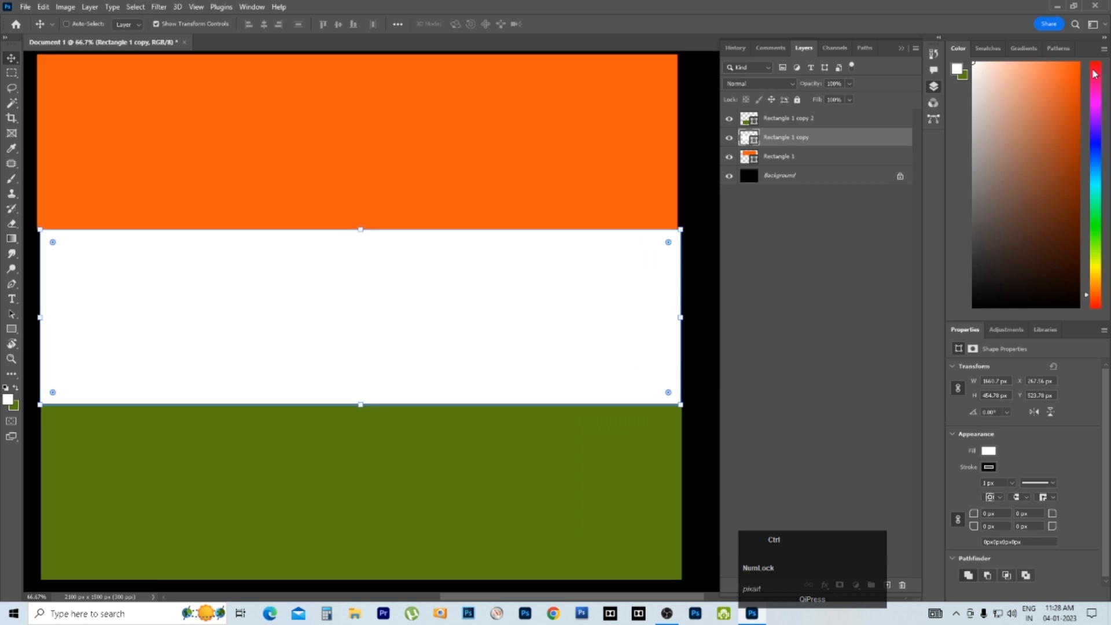
key(ctrl+minus)
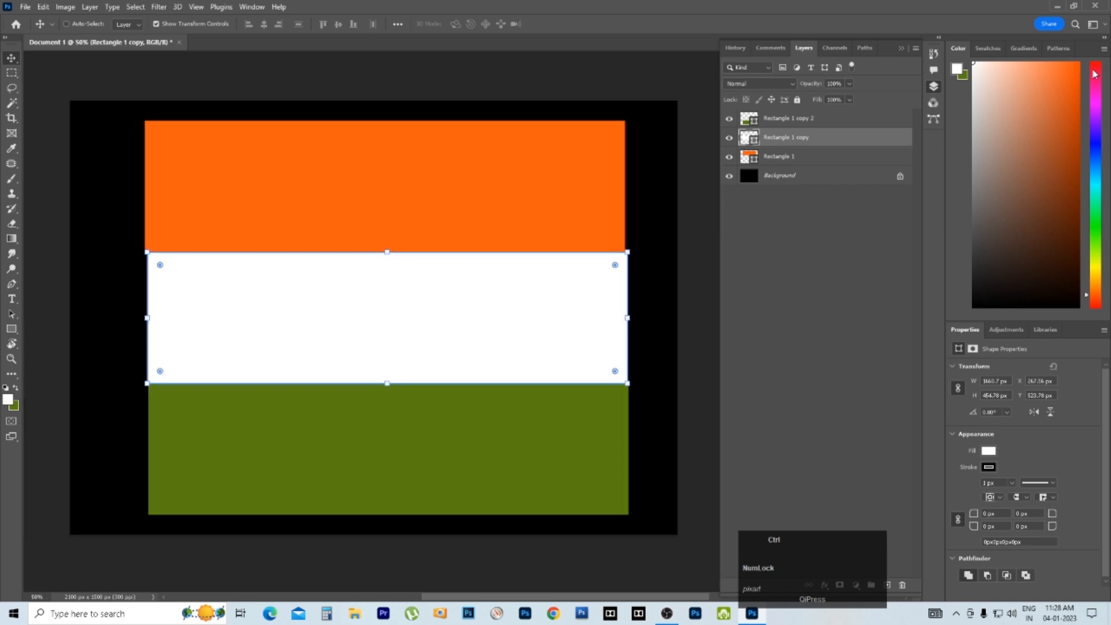
Step: Examine at up to 1200% magnification how the stripes' right ends line up at the orange–white and white–green borders
key(ctrl+minus)
key(ctrl+space)
ctrl+click(644, 315)
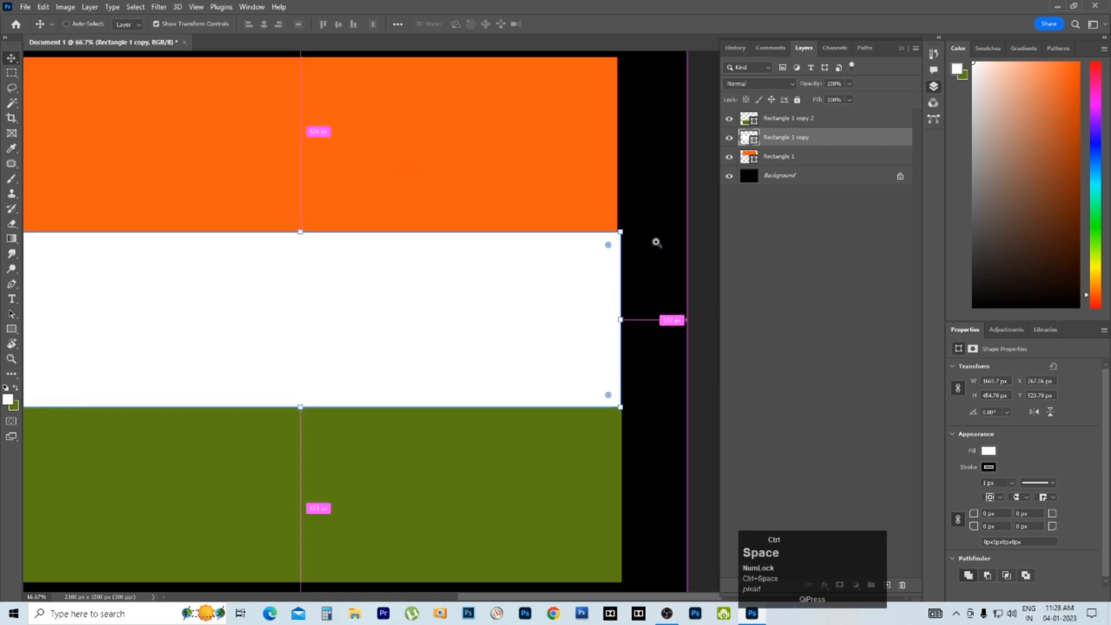
ctrl+click(655, 241)
ctrl+click(631, 241)
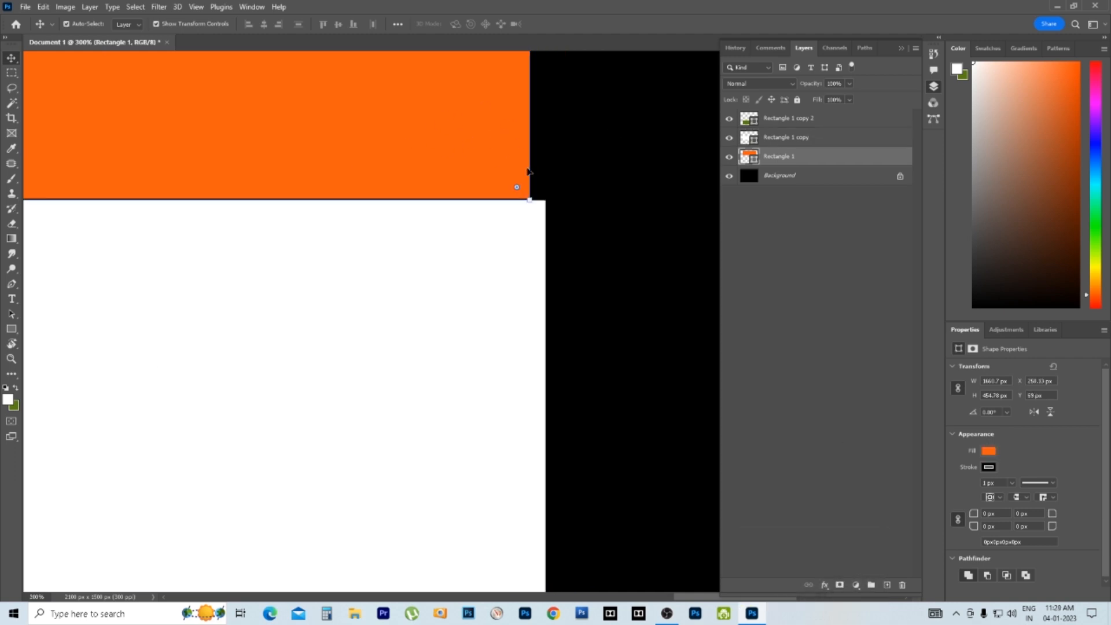
click(494, 340)
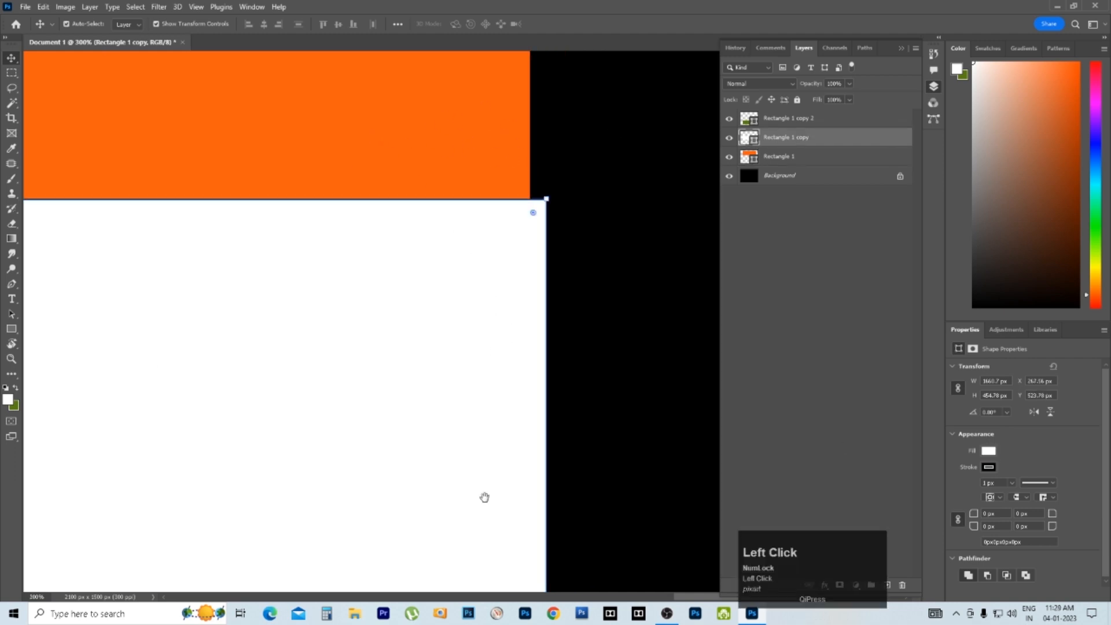
drag(485, 497, 501, 185)
drag(489, 447, 514, 278)
drag(512, 413, 497, 520)
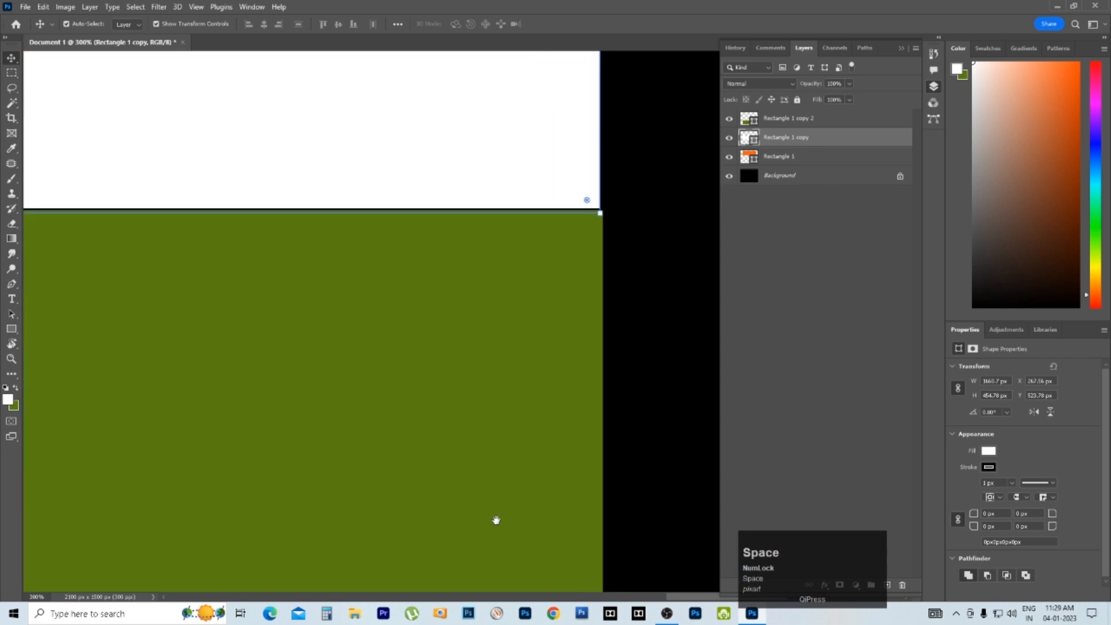
ctrl+click(615, 273)
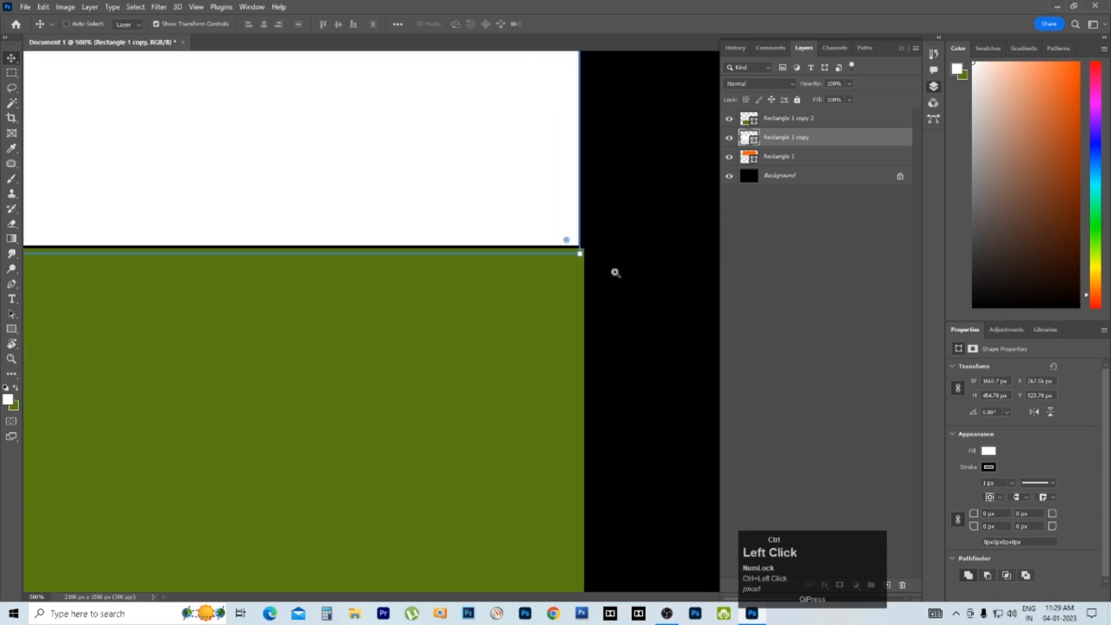
ctrl+click(615, 273)
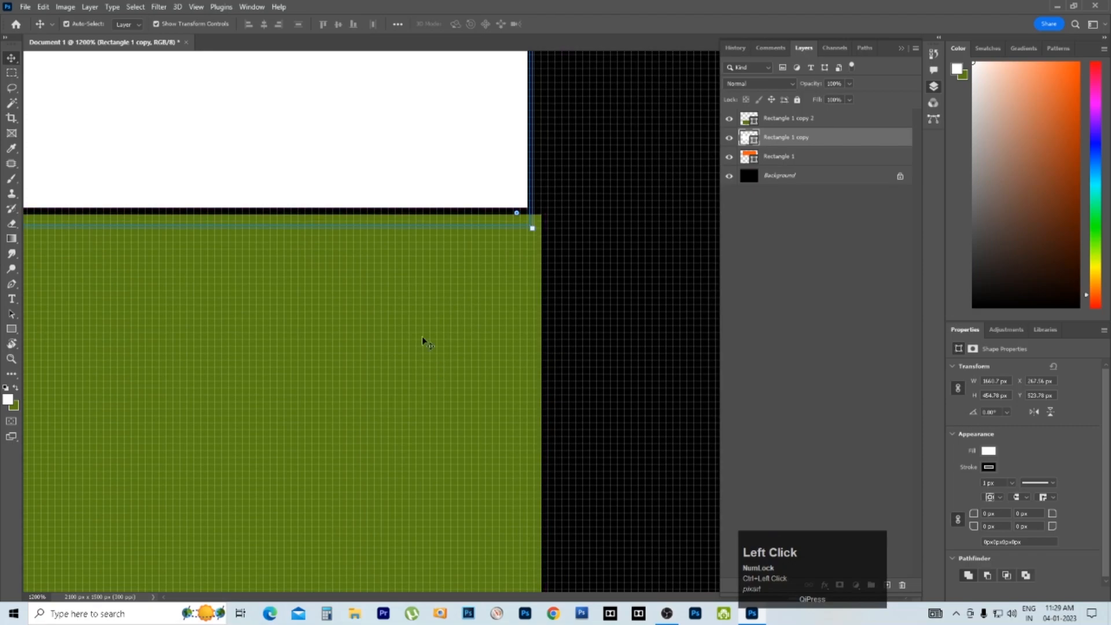
click(481, 337)
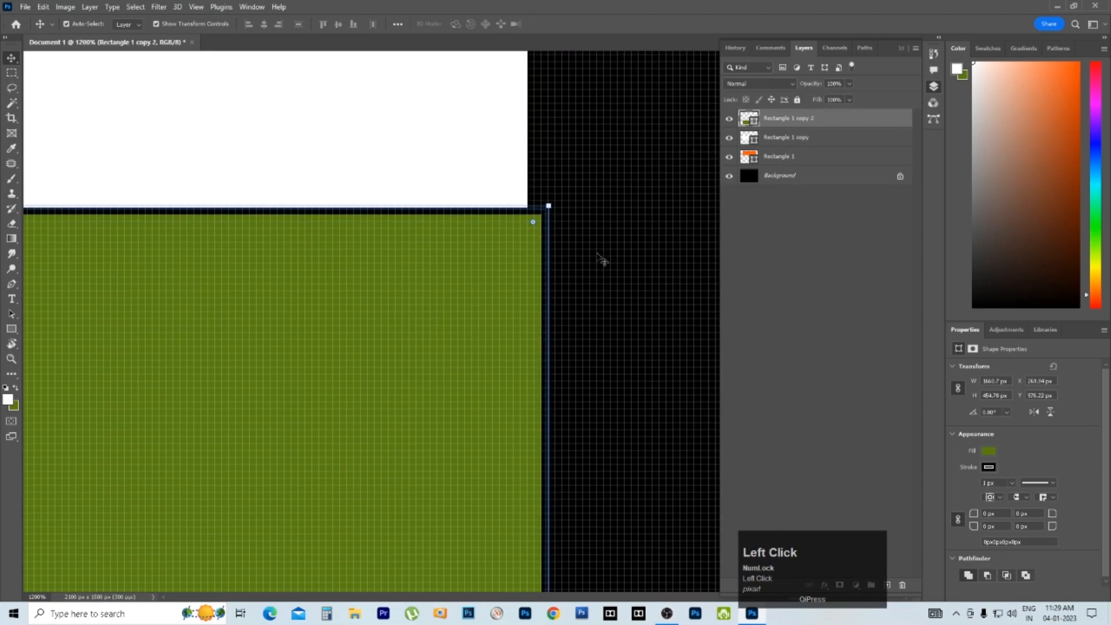
Step: Try to line up the orange rectangle's right edge with the white one by moving it by eye, and undo the move
alt+click(450, 245)
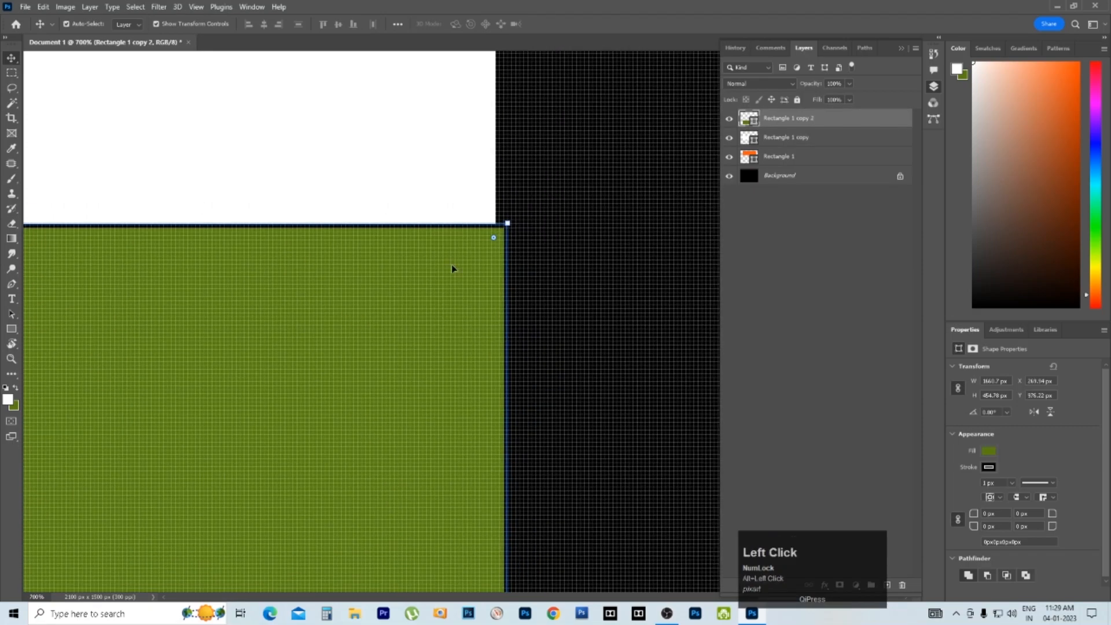
drag(467, 294, 459, 291)
key(space)
drag(479, 251, 510, 446)
drag(515, 225, 517, 347)
drag(520, 254, 530, 400)
alt+click(524, 328)
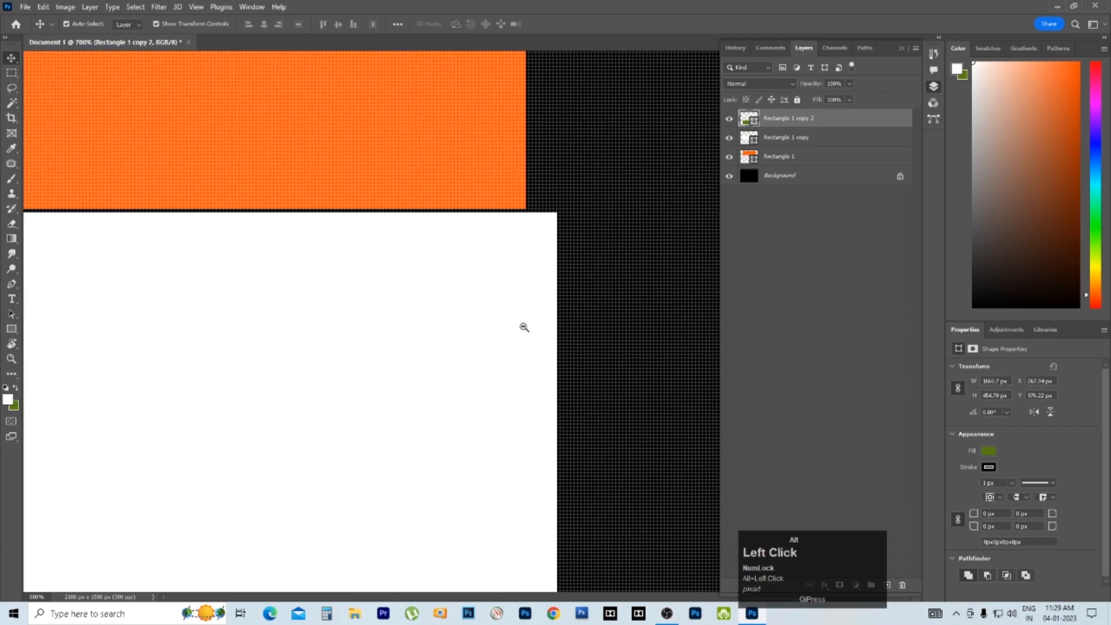
alt+click(525, 327)
alt+click(533, 326)
click(496, 207)
drag(494, 202, 510, 202)
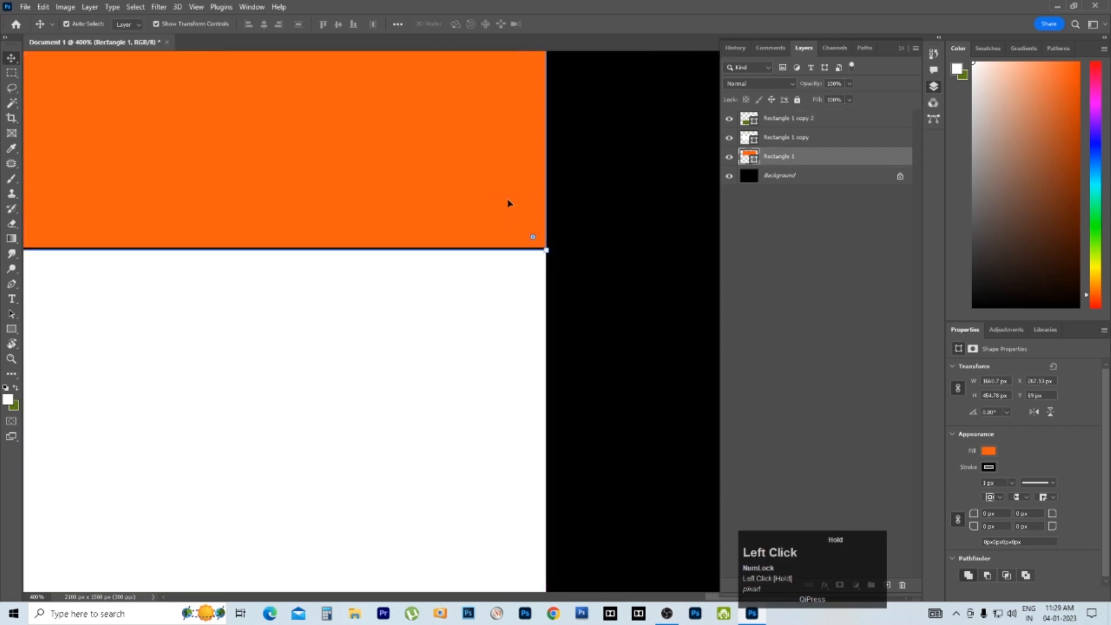
key(ctrl+alt+z)
Step: Select the three rectangle layers together and align them by their horizontal centers
key(ctrl+minus)
key(ctrl+minus)
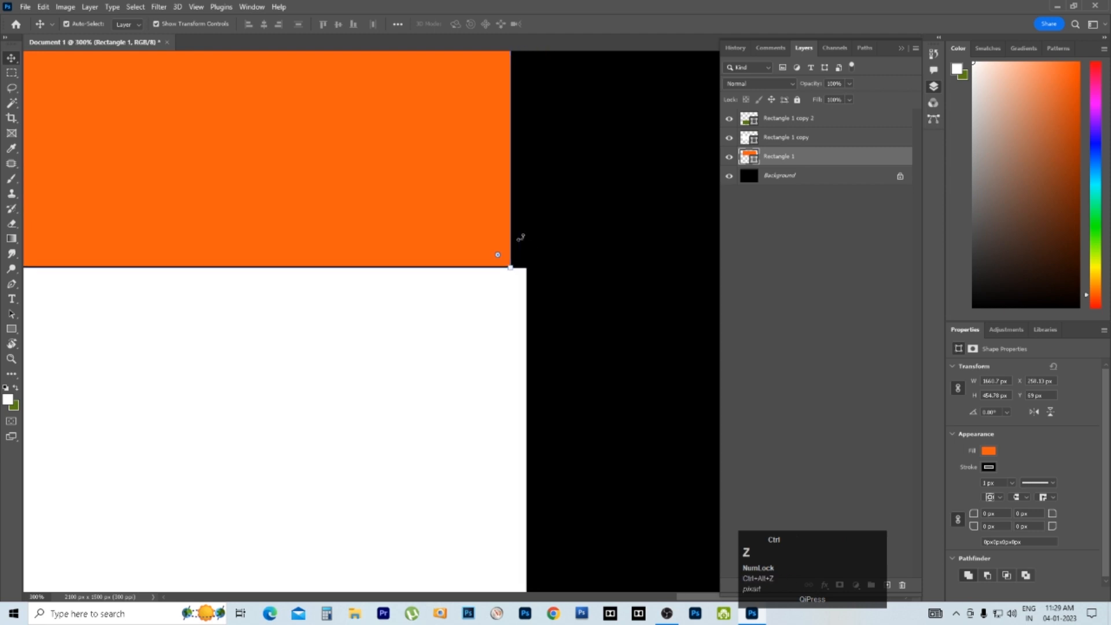
key(ctrl+minus)
key(ctrl+minus)
key(ctrl+minus)
key(ctrl+minus)
drag(407, 322, 427, 235)
click(829, 118)
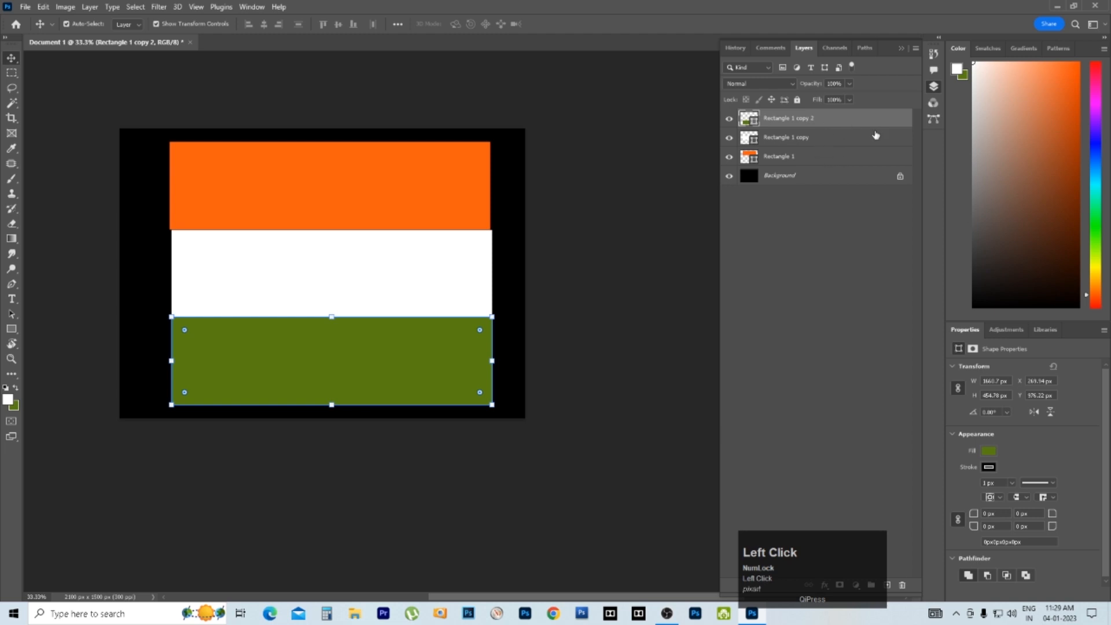
shift+click(812, 157)
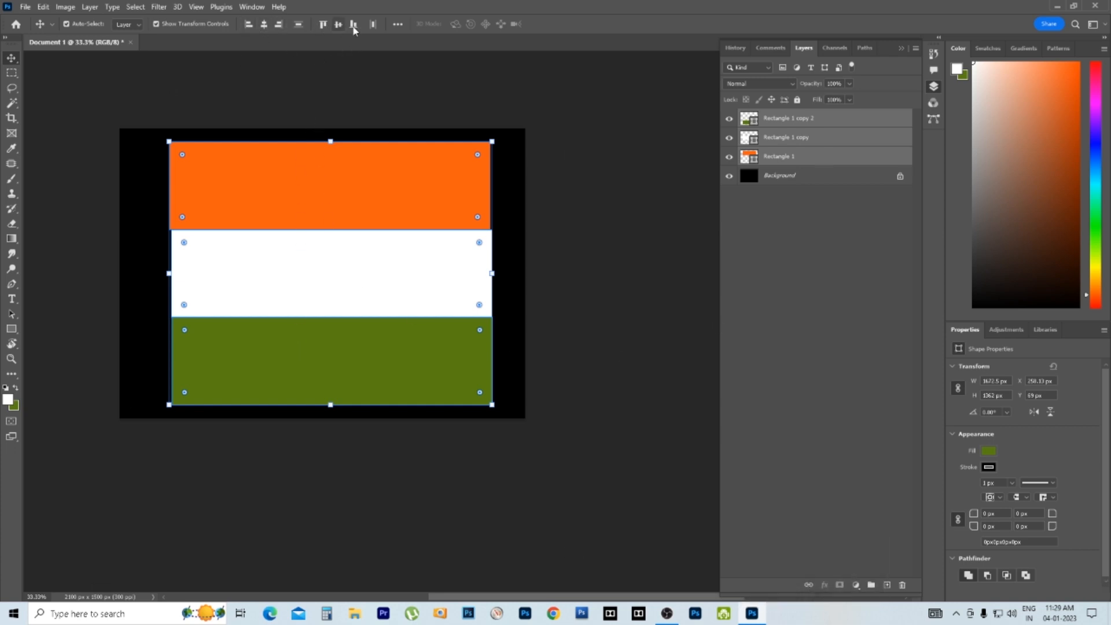
click(265, 26)
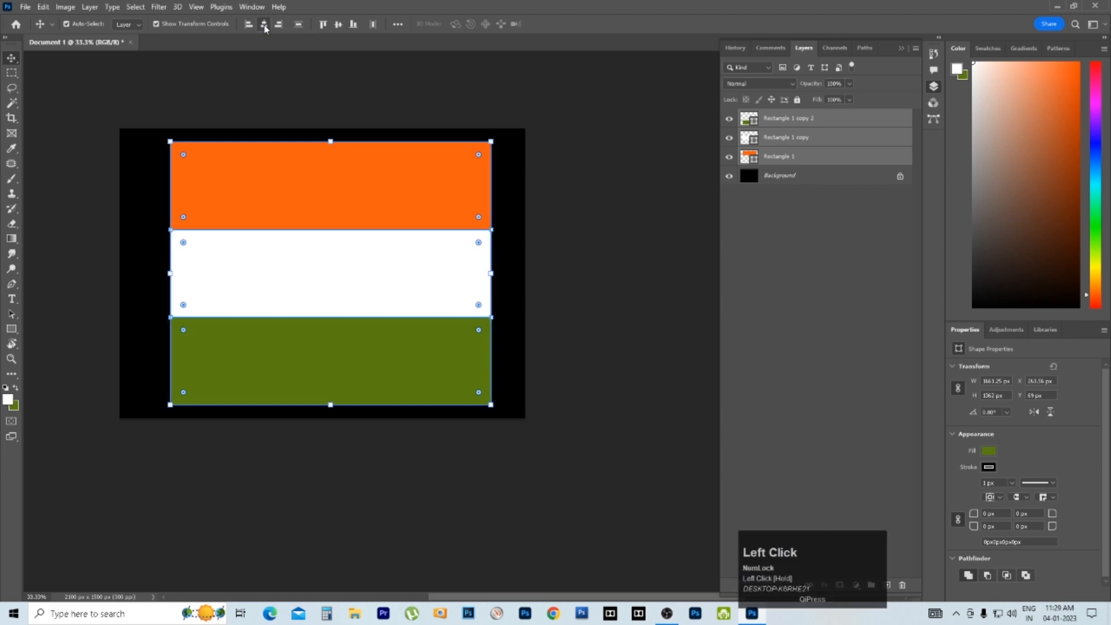
Step: Select all three stripes directly on the canvas, move them down together to a Y position of about 35 px, and deselect them
drag(297, 119, 347, 372)
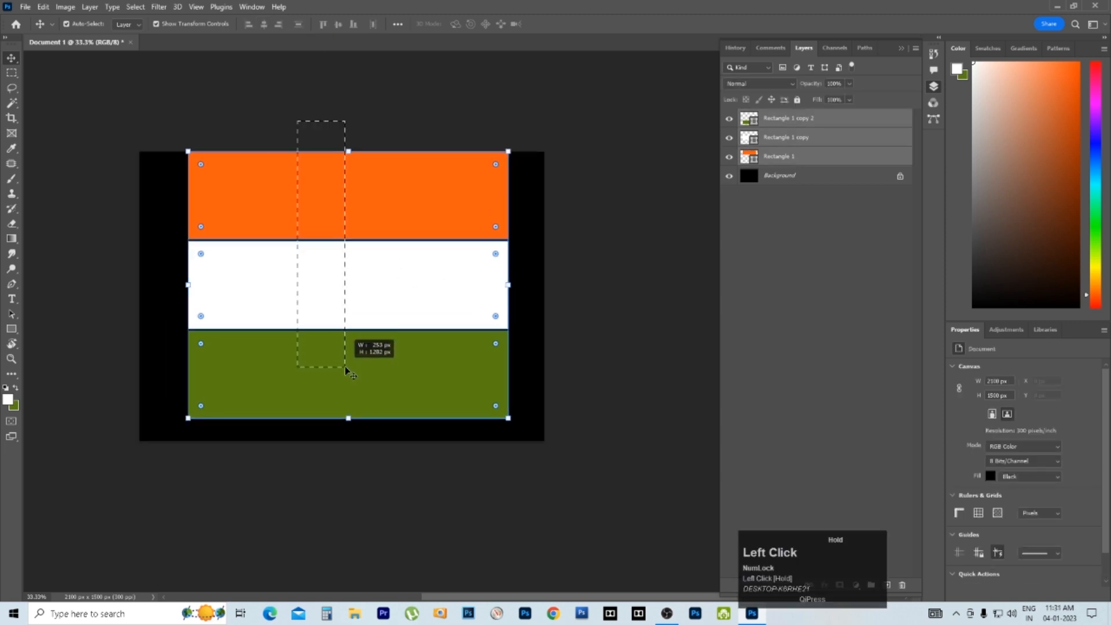
drag(366, 199, 368, 209)
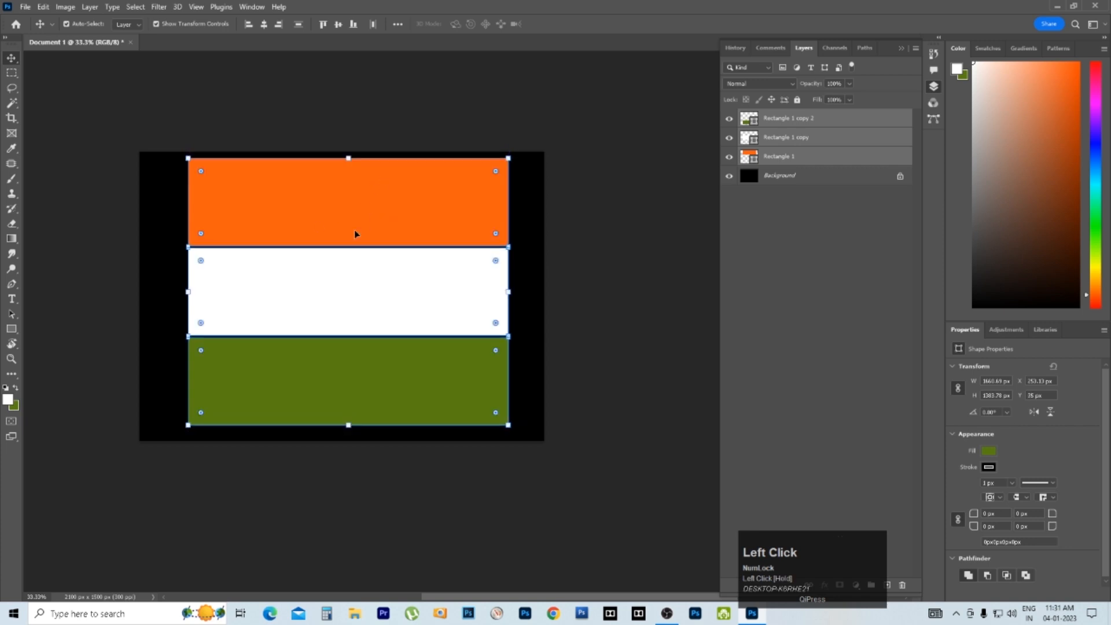
click(525, 284)
Step: Scale down the white rectangle proportionally to about 1549 px wide and the green one to about 1465 px wide
ctrl+click(466, 284)
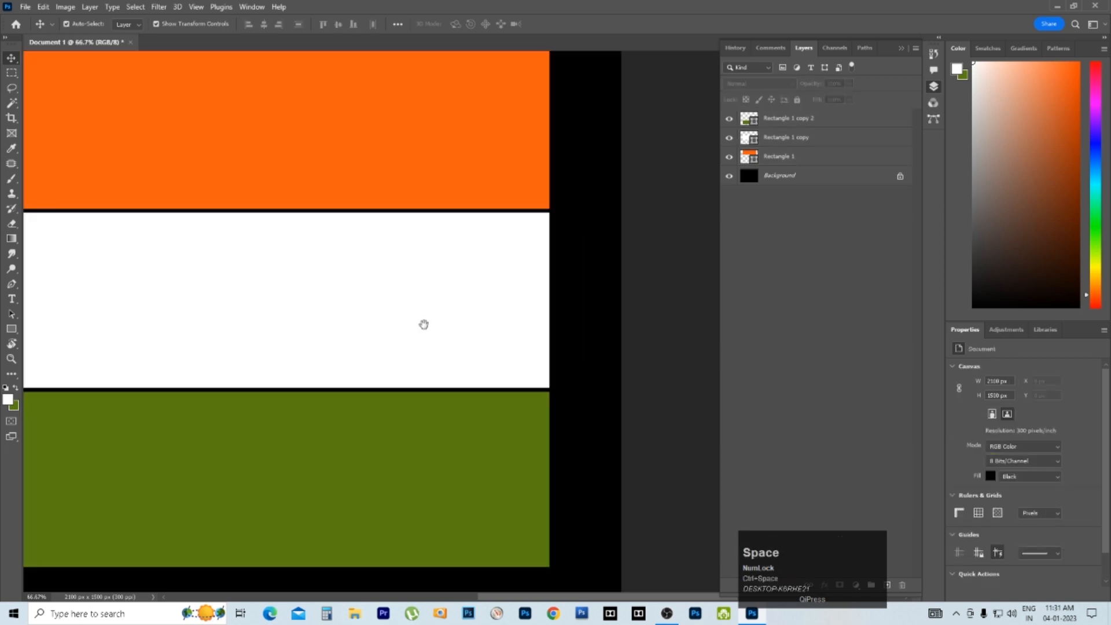
drag(380, 305, 445, 303)
alt+click(441, 302)
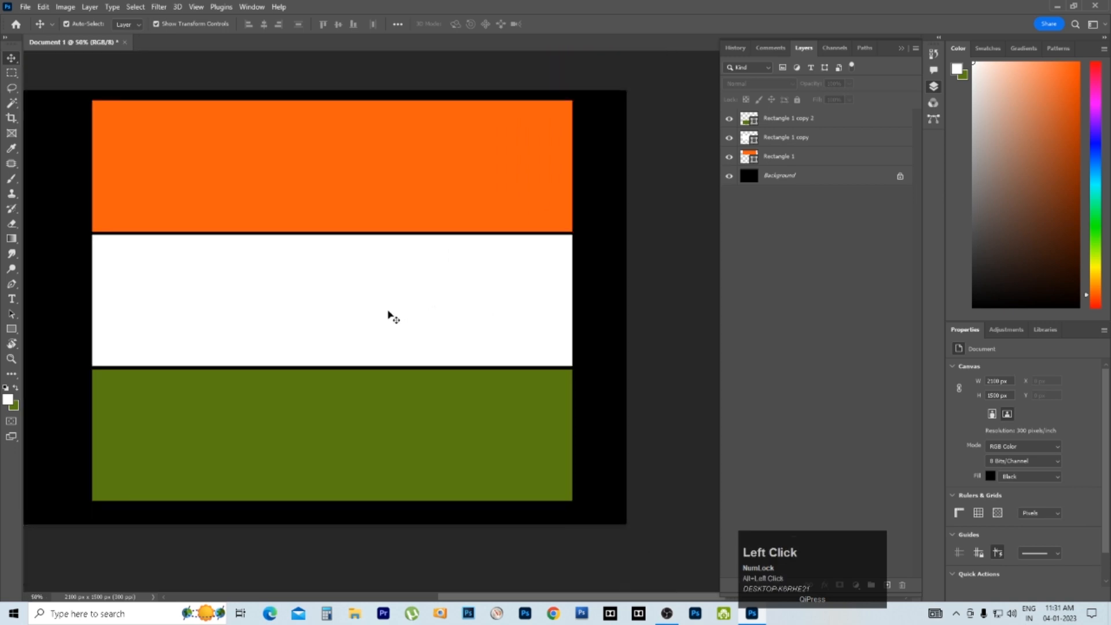
click(392, 316)
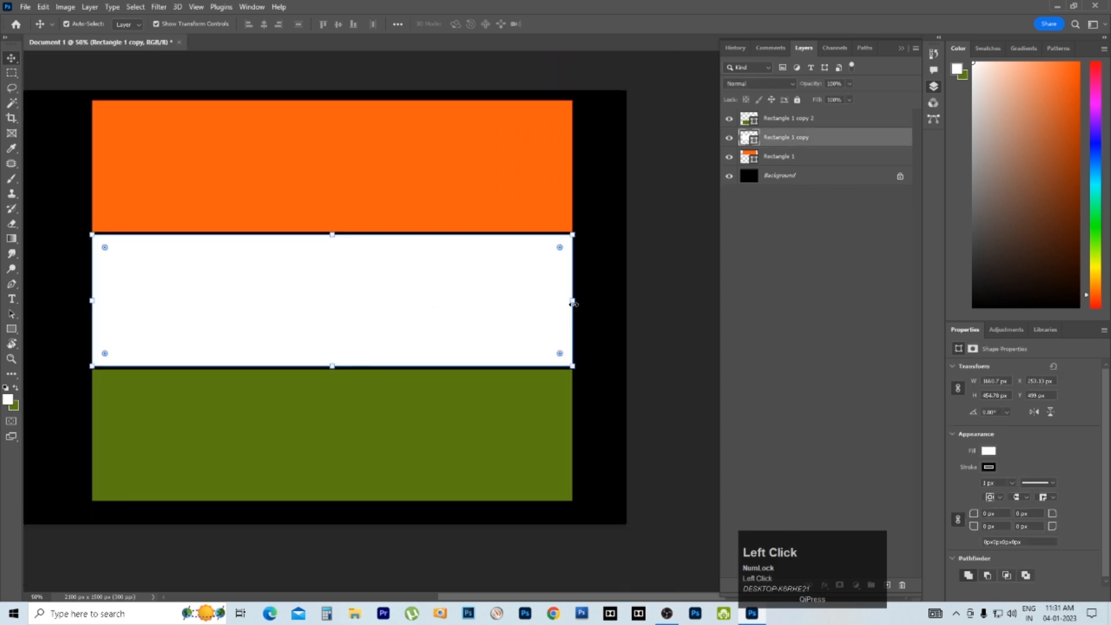
drag(573, 303, 541, 304)
drag(541, 305, 541, 305)
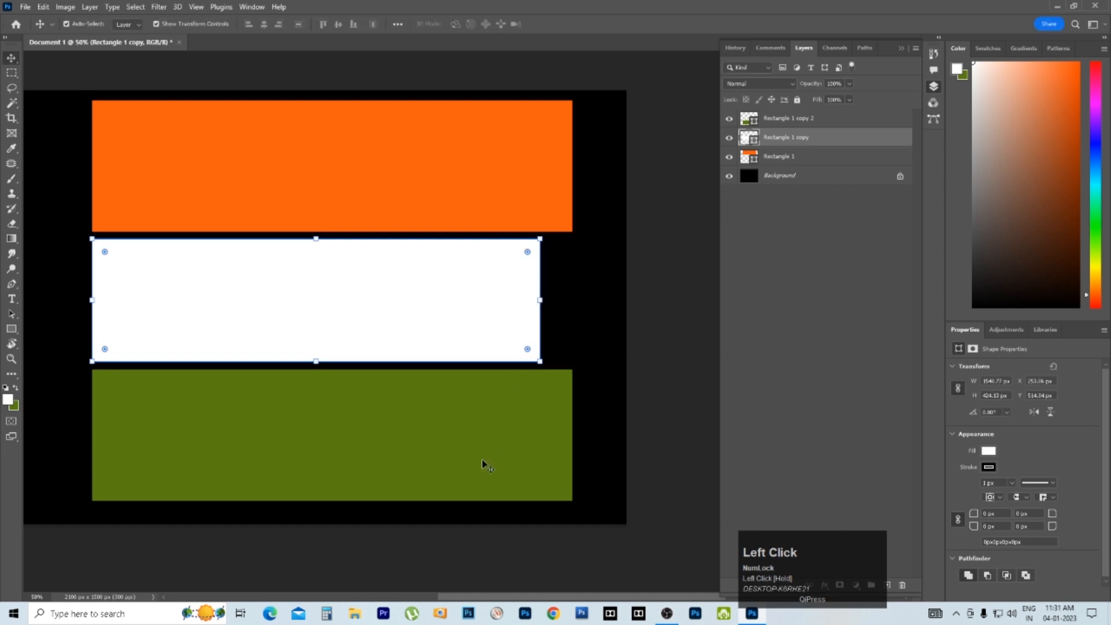
click(484, 464)
drag(573, 441, 516, 434)
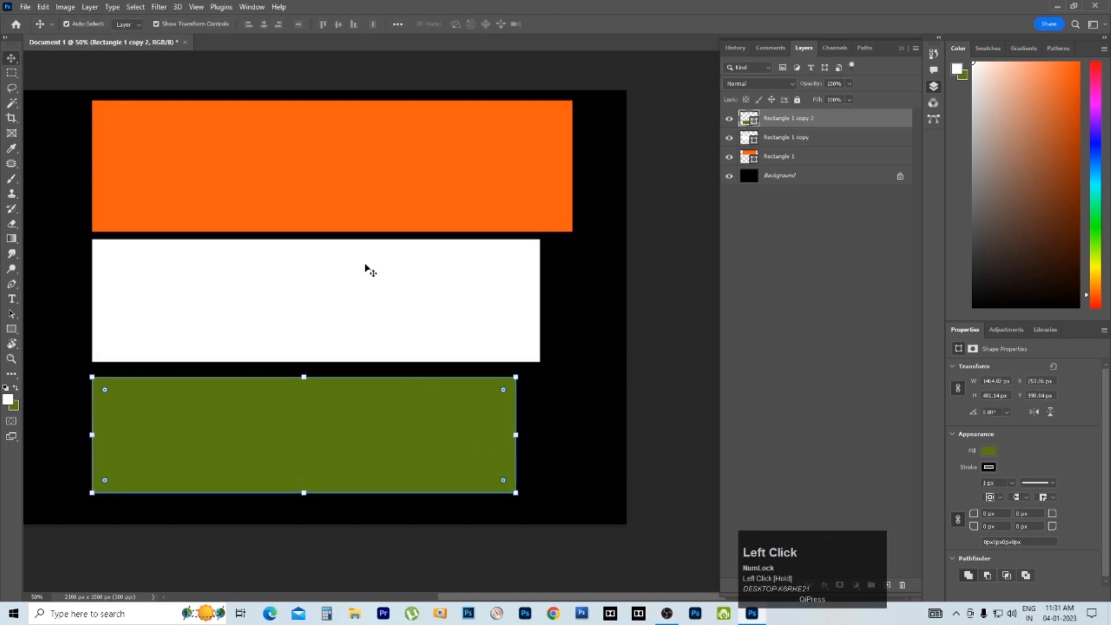
Step: Select all three rectangles and align them by horizontal centers, by left edges and finally by right edges
shift+click(385, 296)
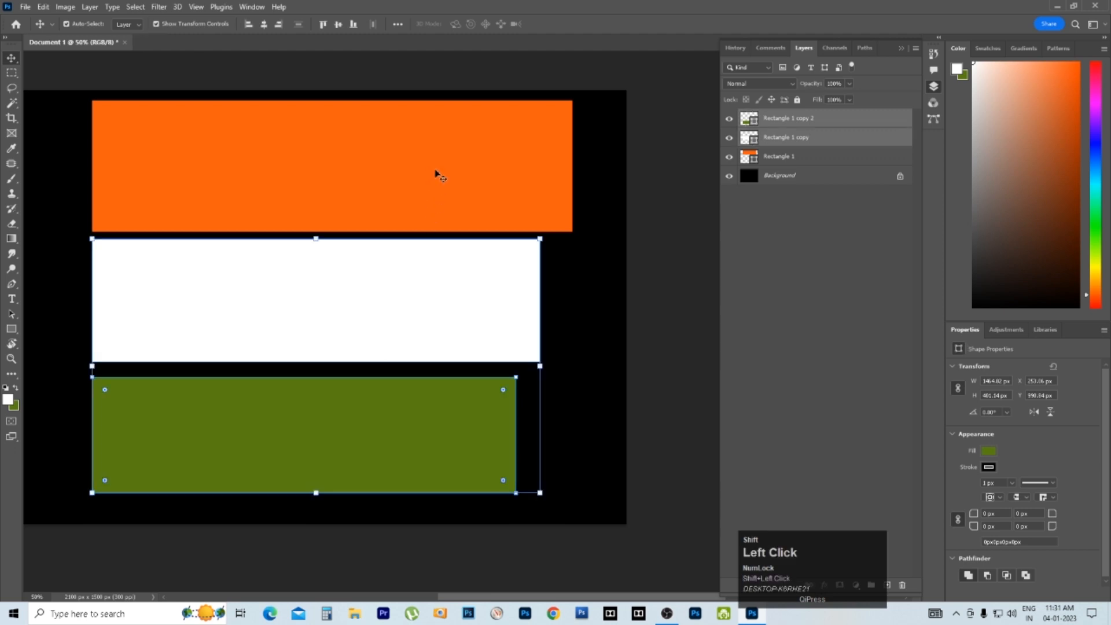
shift+click(437, 175)
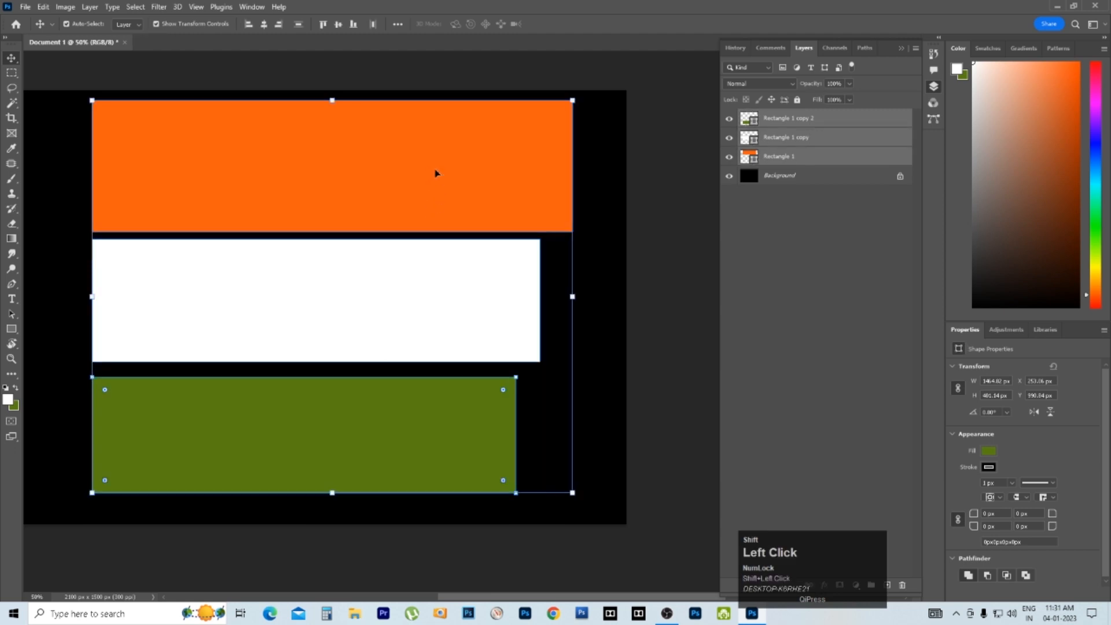
click(264, 25)
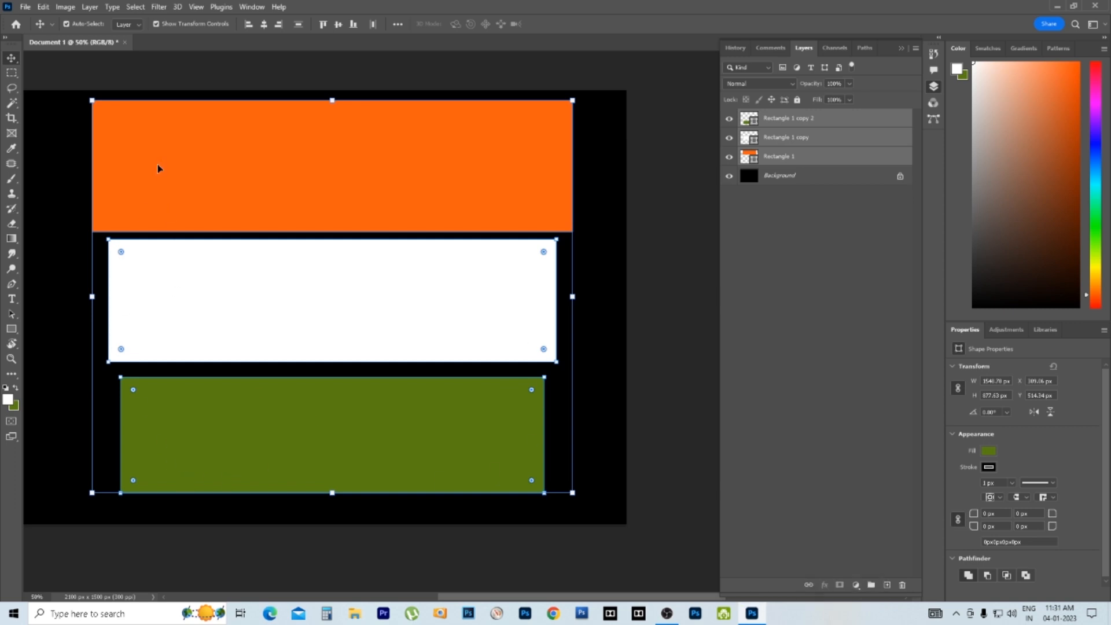
click(248, 24)
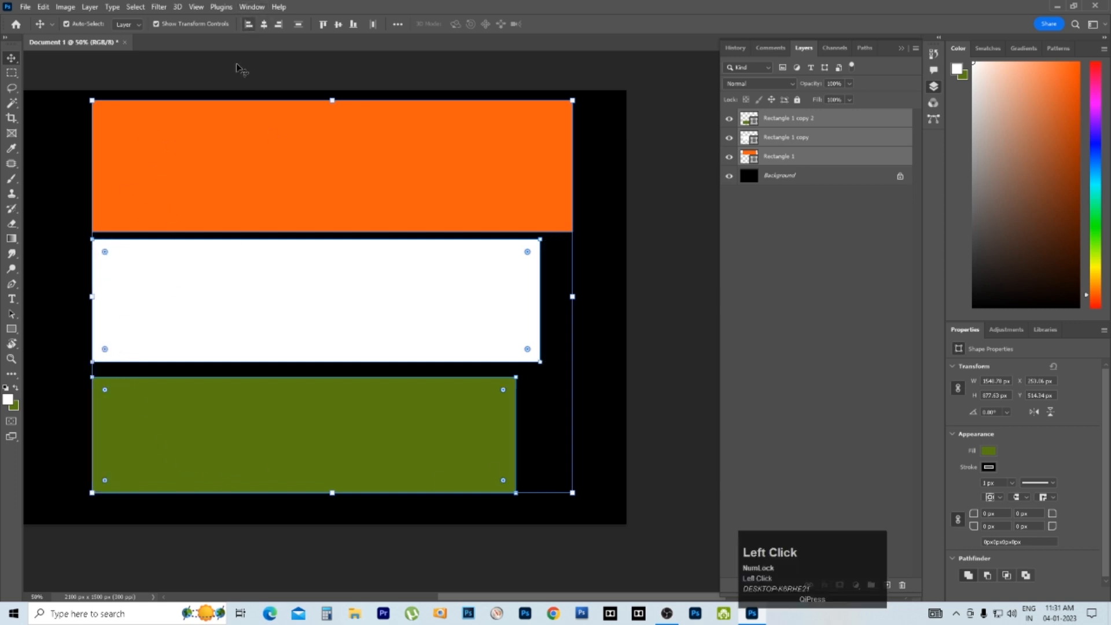
click(280, 26)
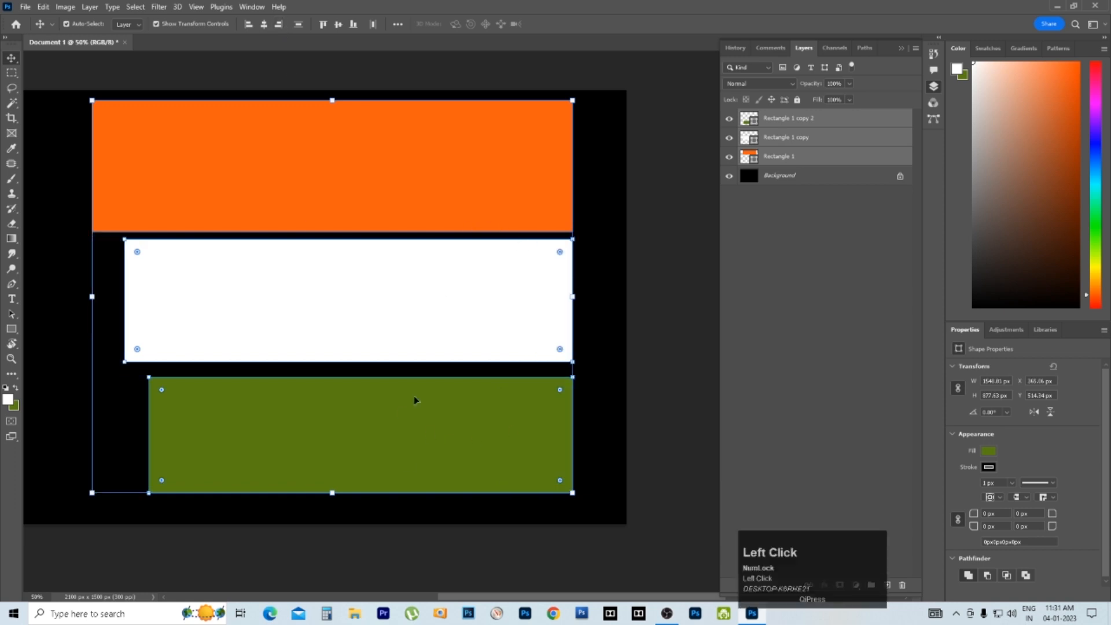
Step: Distribute the three selected stripes vertically so that the gaps between them are equal
ctrl+click(502, 292)
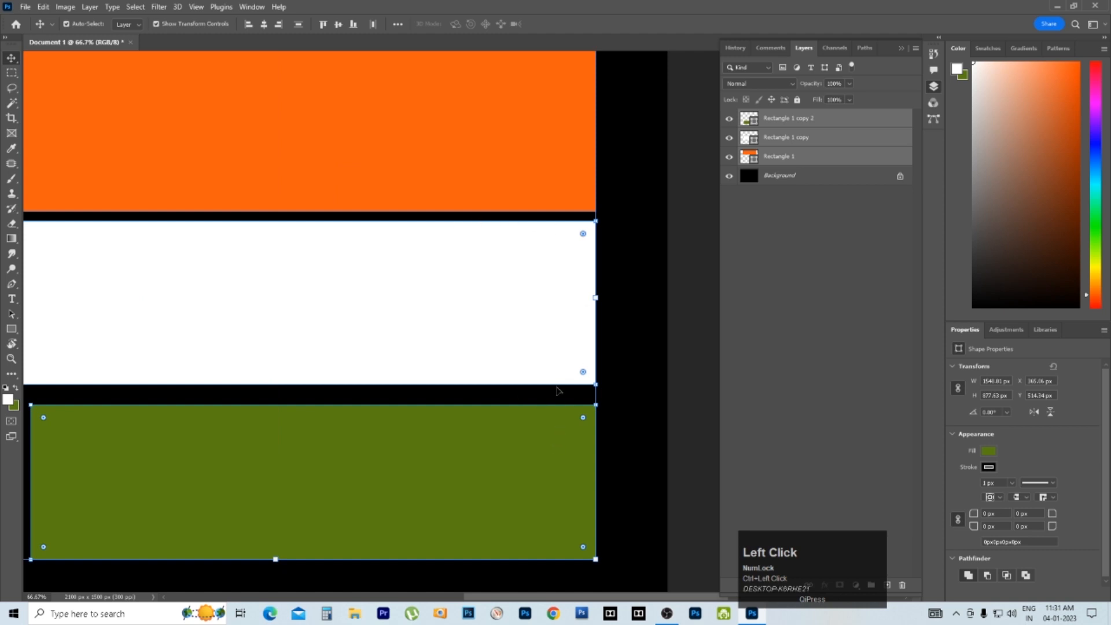
click(298, 27)
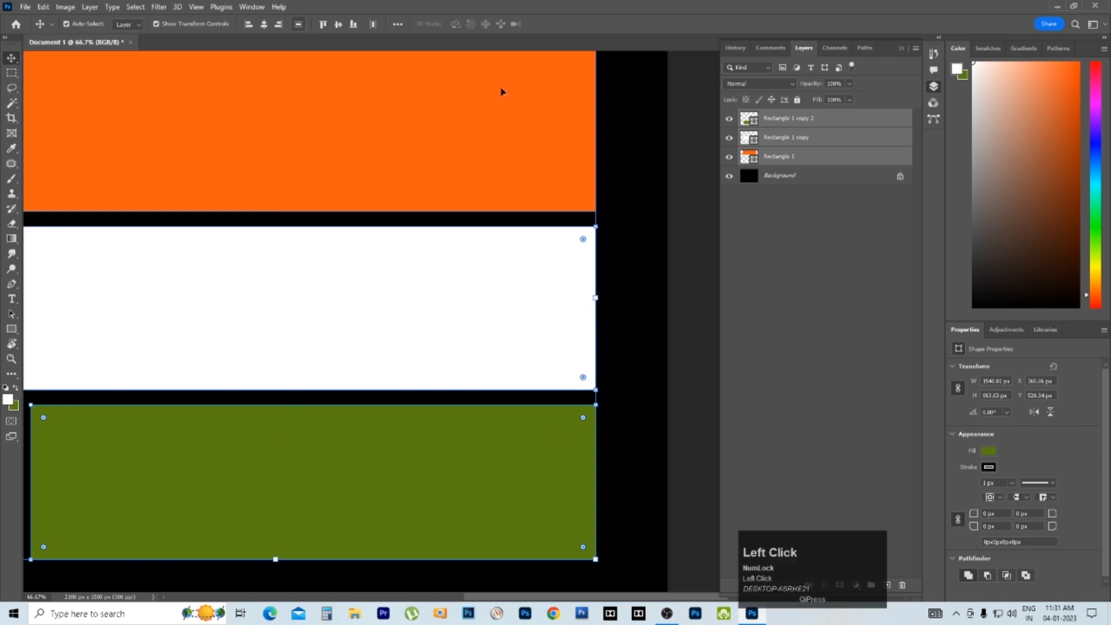
click(522, 414)
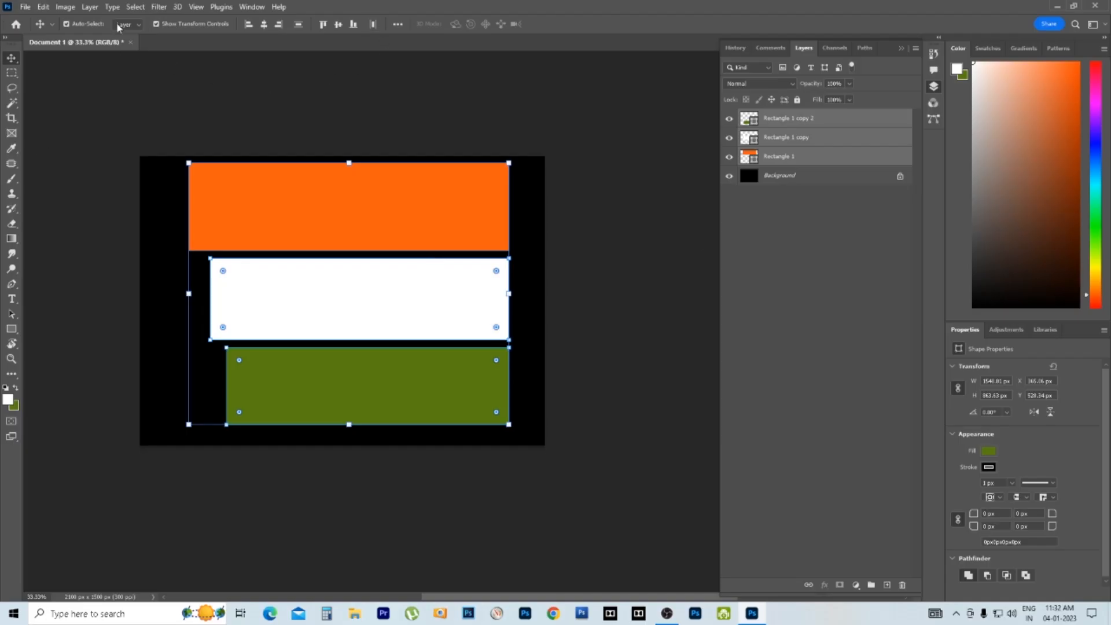
Step: Switch Auto-Select off and on again, and select the orange, white and green rectangles one by one on the canvas
click(67, 24)
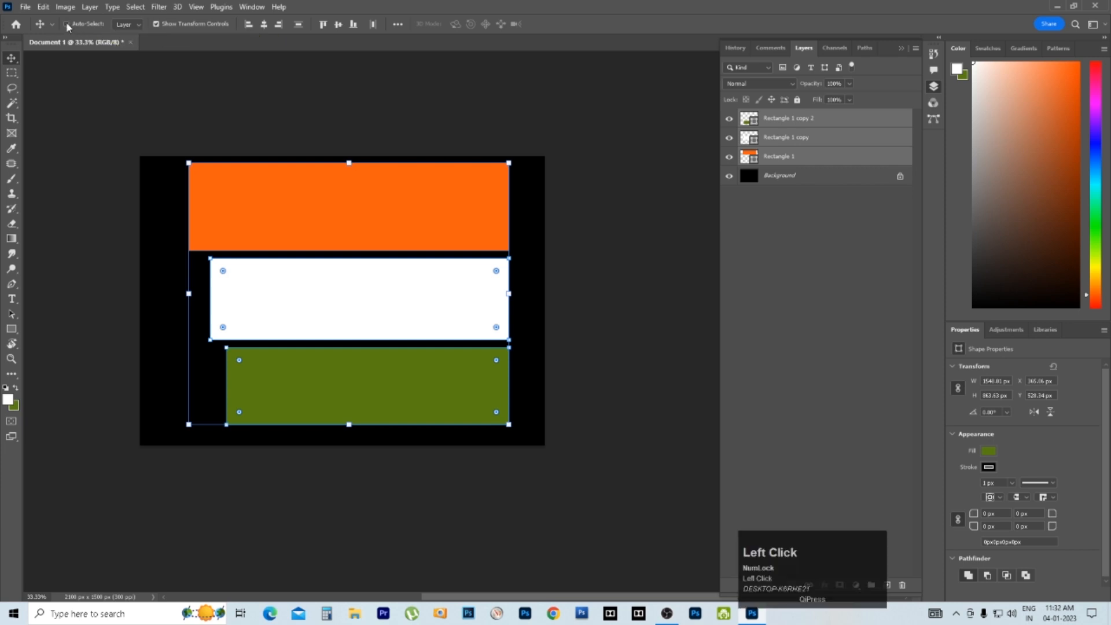
click(67, 23)
click(589, 162)
click(446, 203)
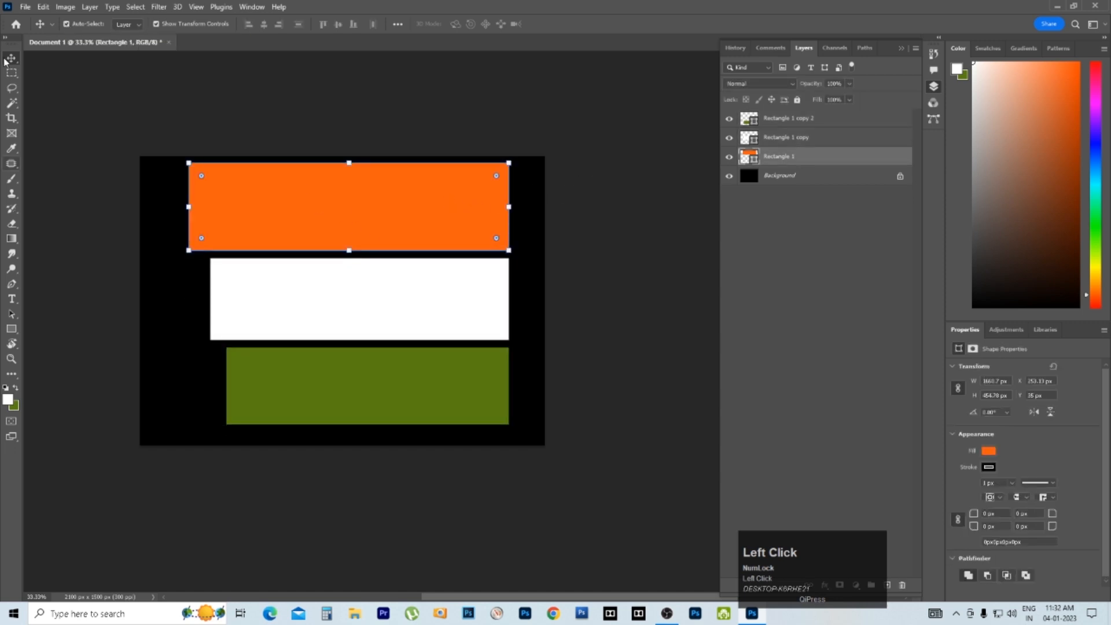
click(439, 312)
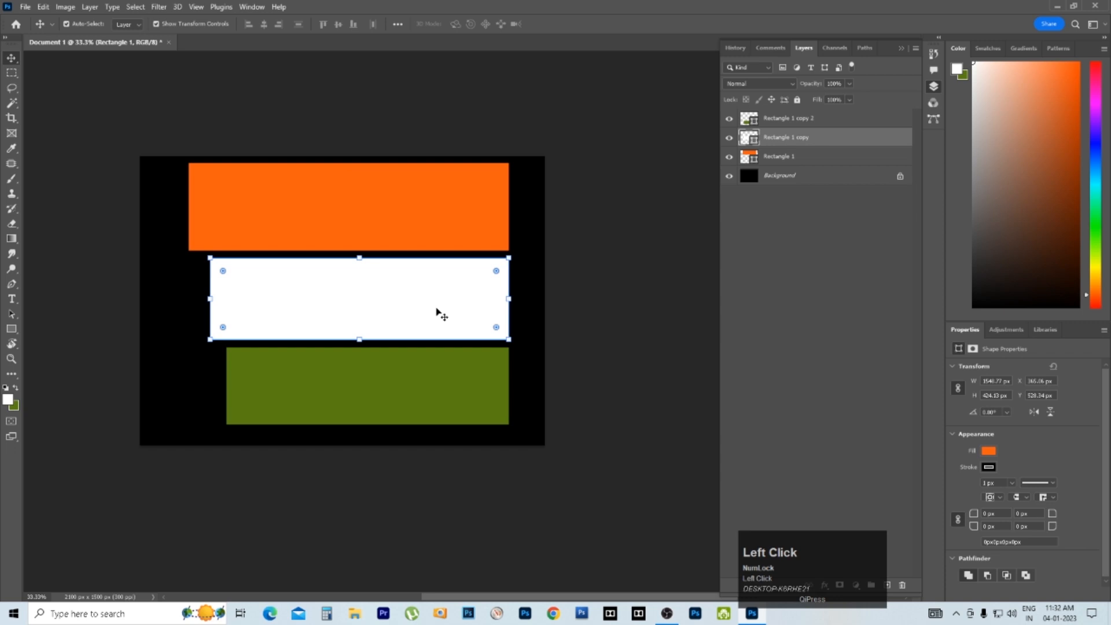
click(435, 401)
click(382, 210)
click(400, 302)
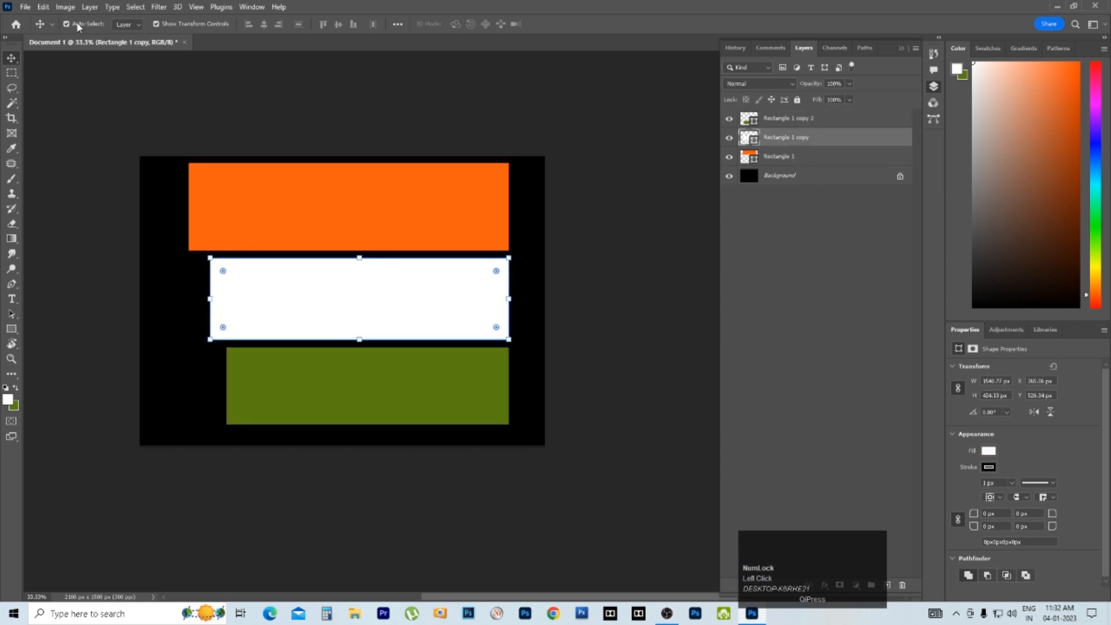
Step: Move the orange rectangle to the right and the white one up over its left part, and turn off Auto-Select
drag(295, 219, 478, 223)
drag(258, 303, 215, 246)
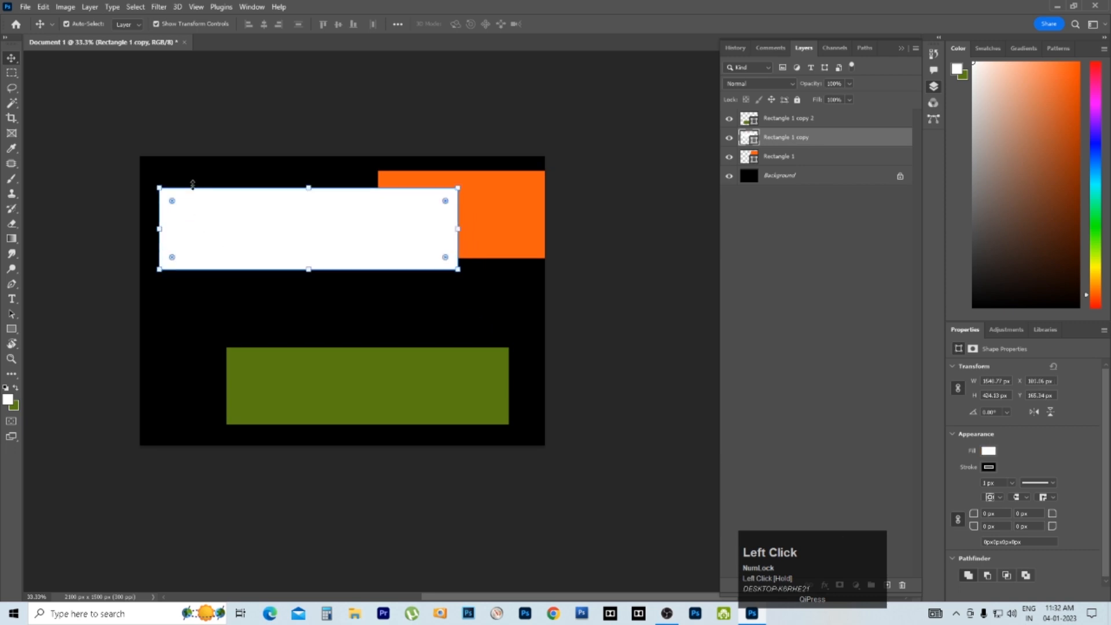
click(71, 25)
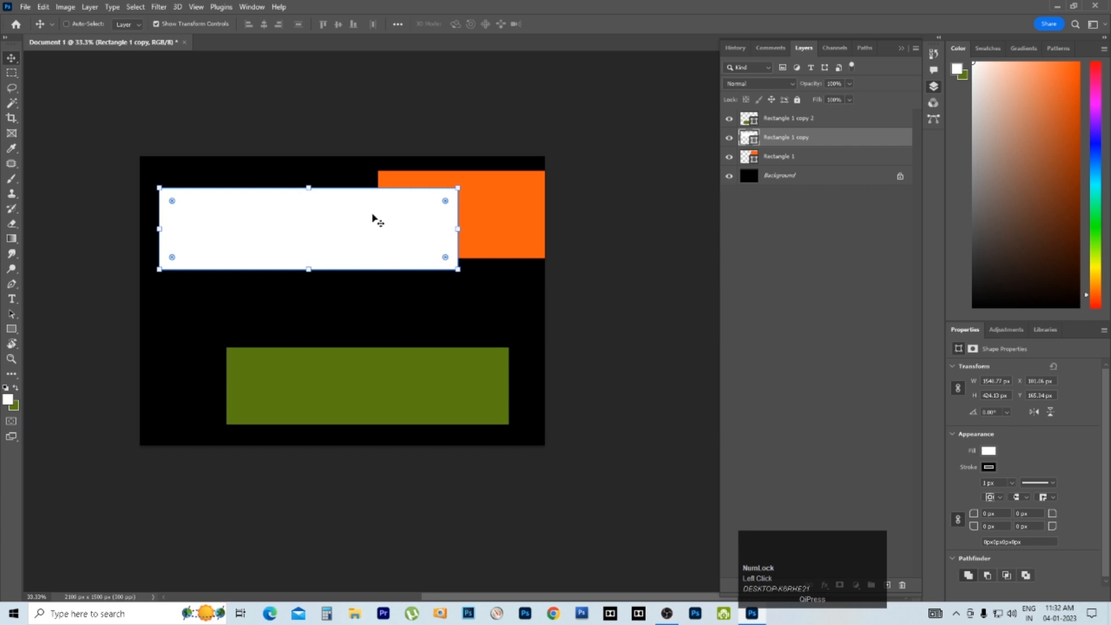
Step: With Auto-Select off, move the white rectangle down-left to just above the green one, and bring the orange one fully onto the canvas
mouse_move(392, 395)
mouse_down()
mouse_move(384, 369)
mouse_move(388, 408)
mouse_up()
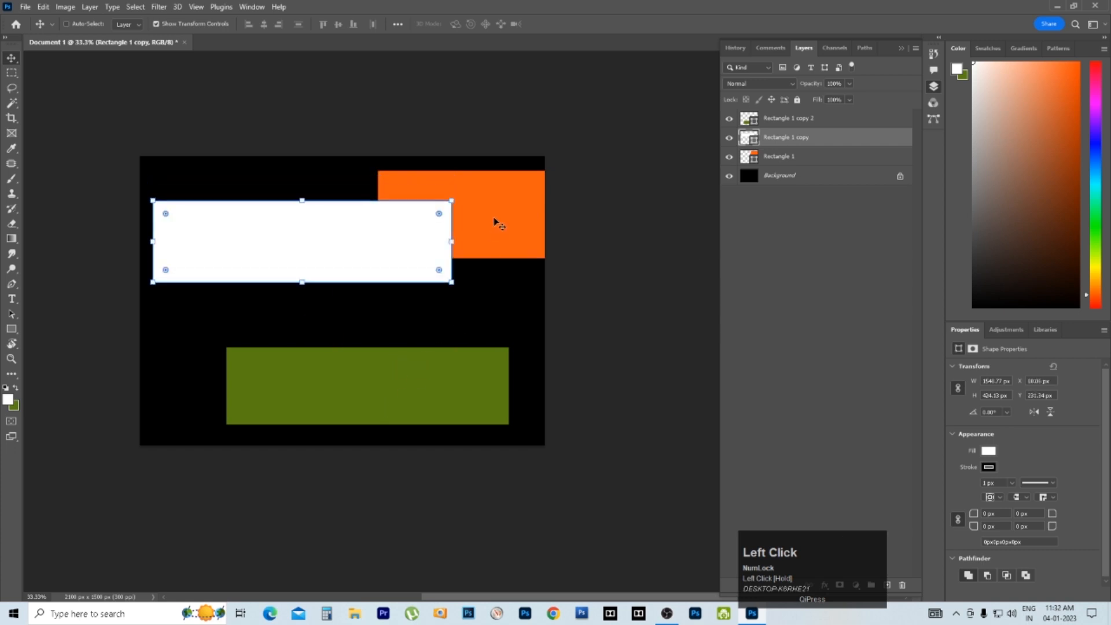
drag(513, 211, 470, 276)
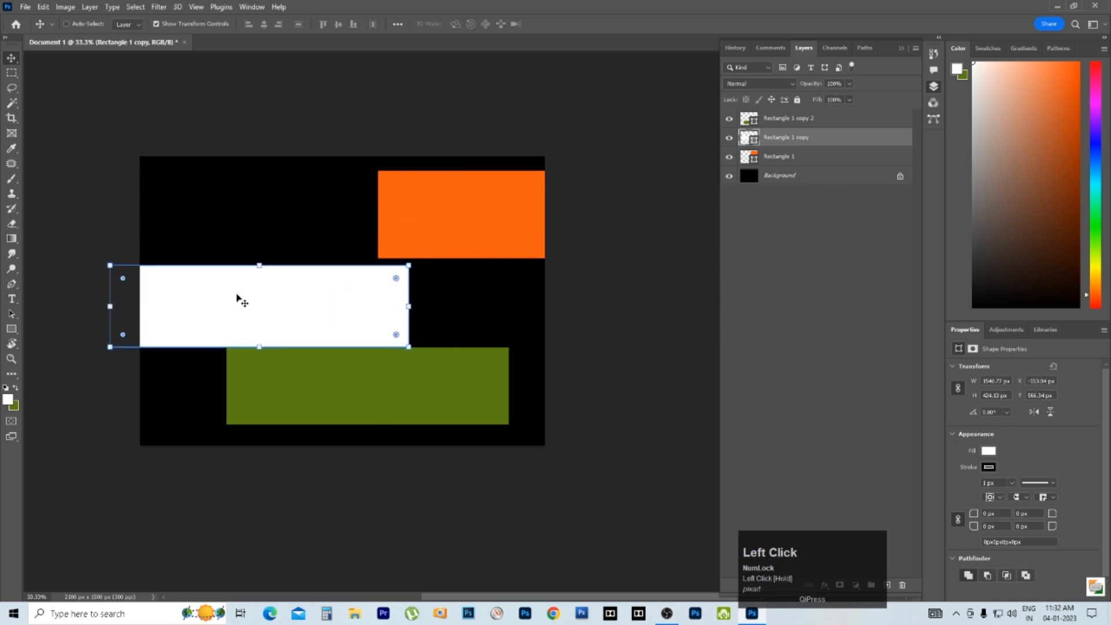
right_click(446, 222)
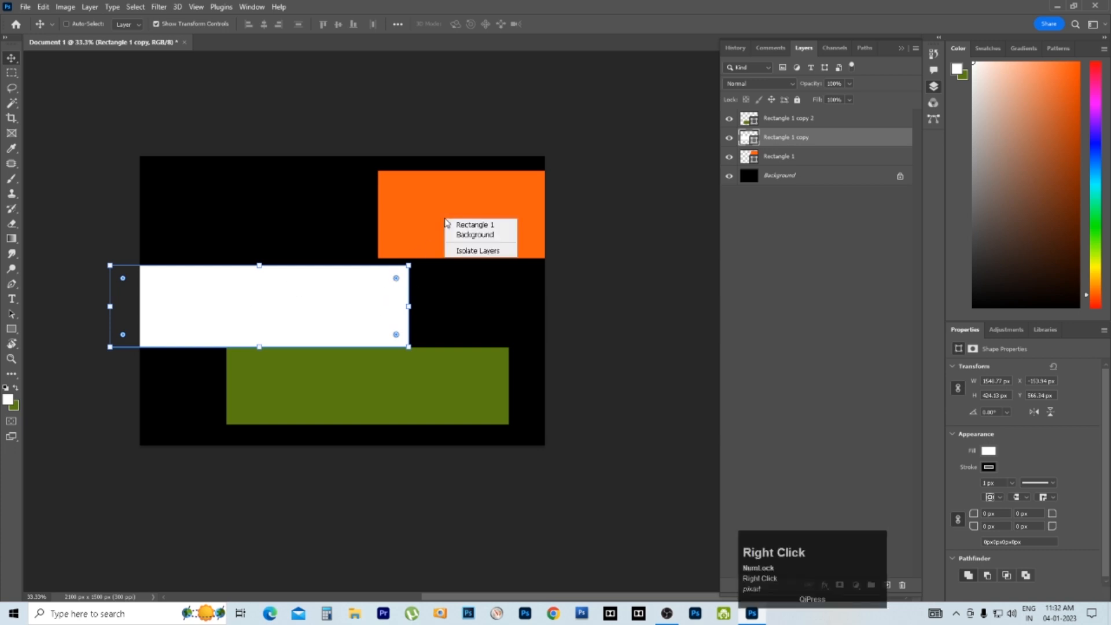
click(479, 229)
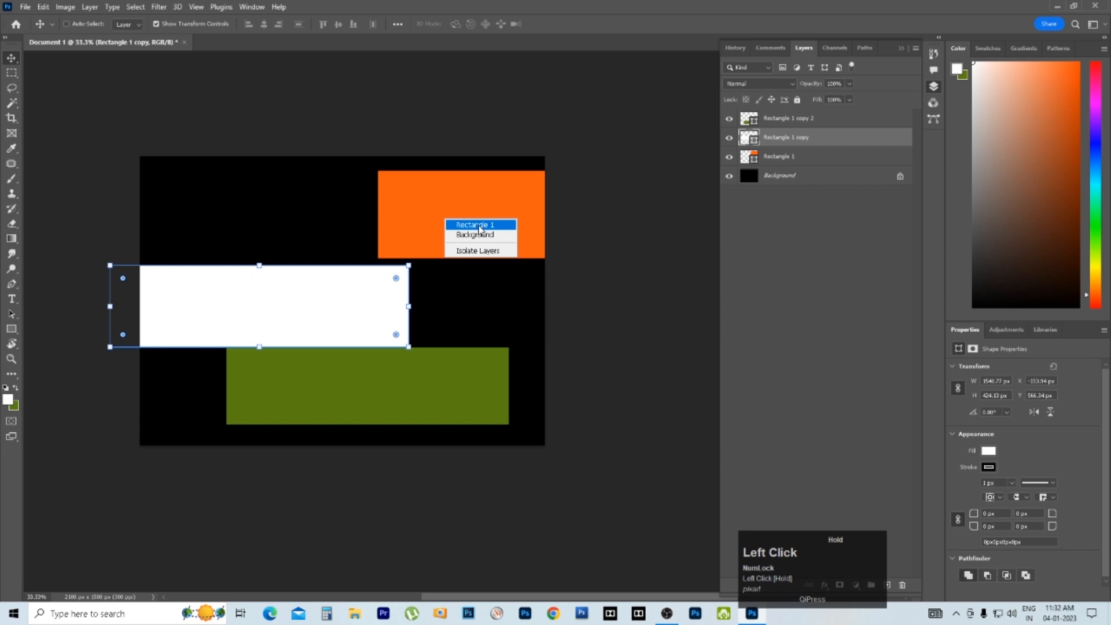
click(479, 225)
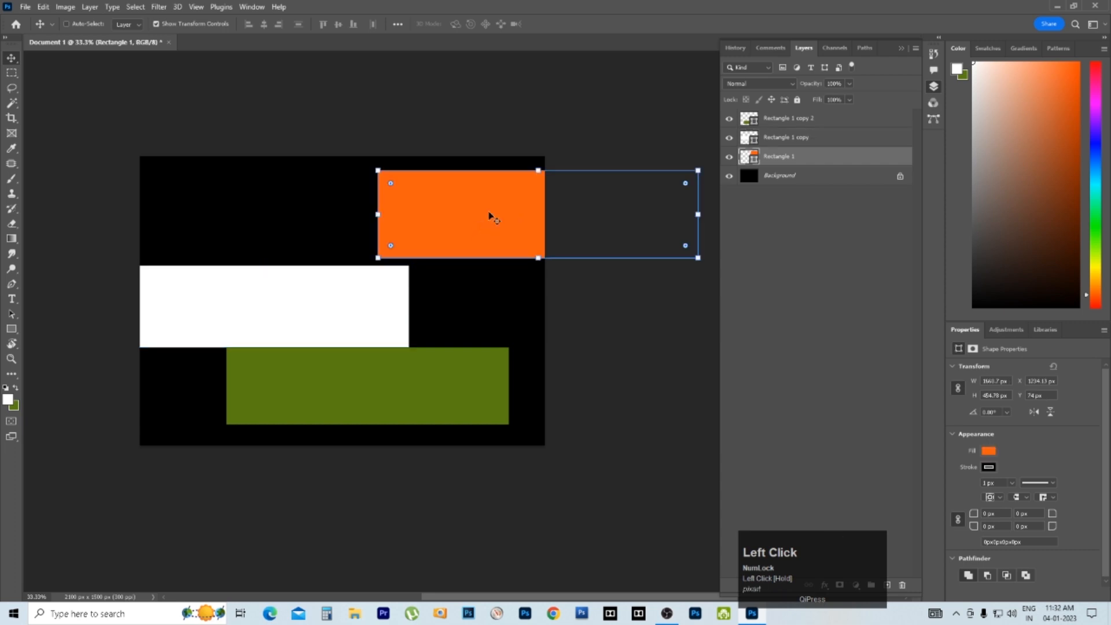
drag(490, 217, 307, 216)
Step: Select the green rectangle's layer and move the rectangle up so that it overlaps the lower part of the white one
click(829, 120)
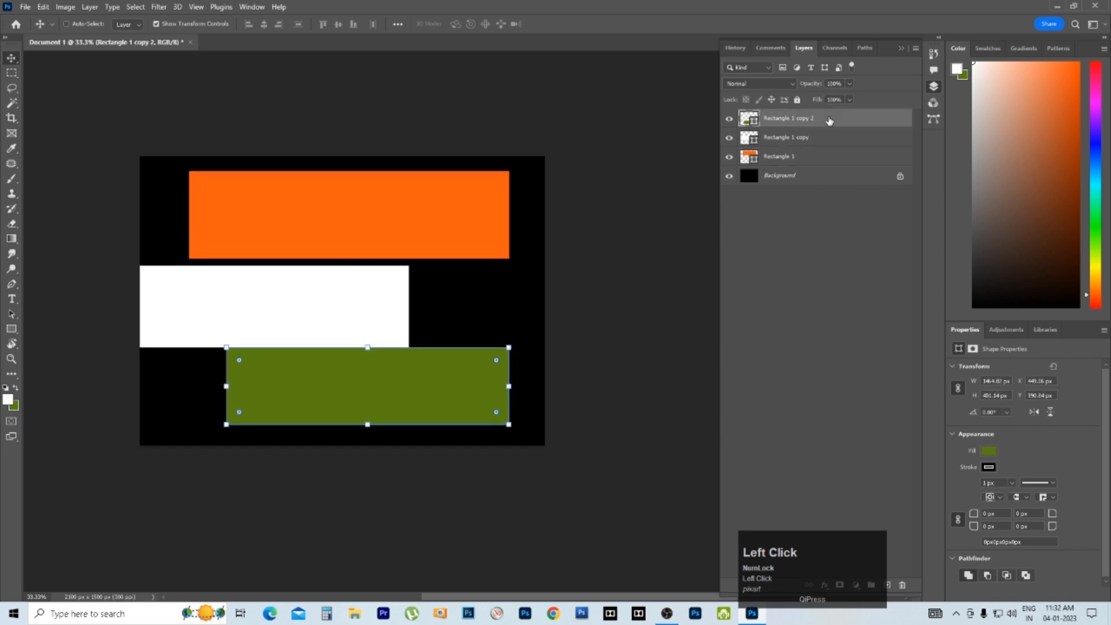
drag(419, 385, 434, 341)
mouse_move(346, 197)
mouse_down()
mouse_move(399, 272)
mouse_move(337, 193)
mouse_up()
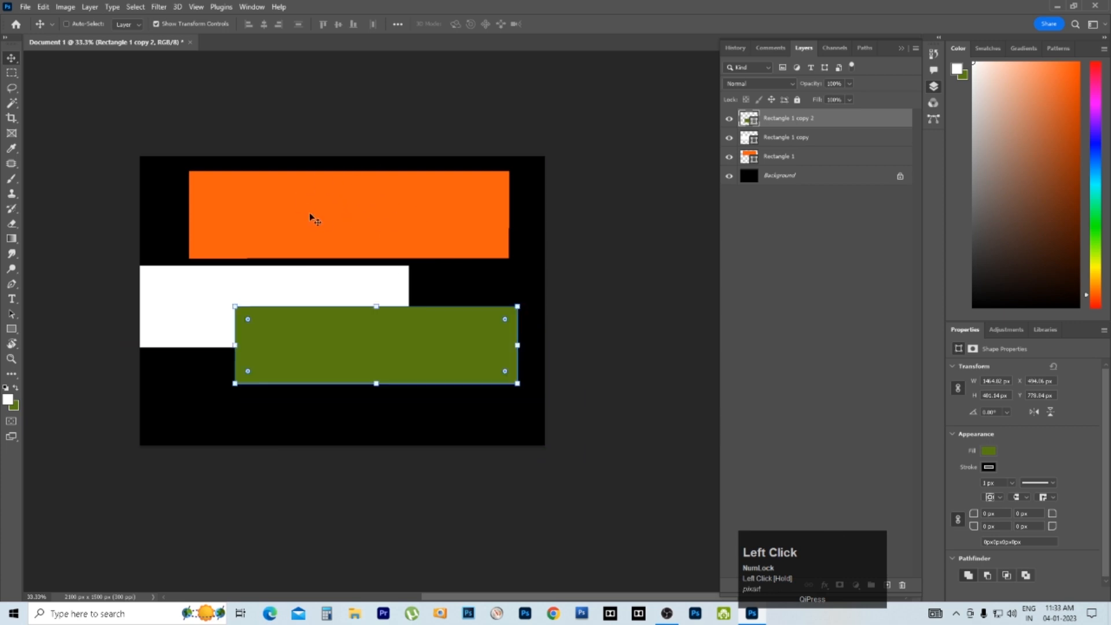
Step: Turn on Auto-Select and stack the orange, white and green rectangles directly on the canvas with their left edges lined up
click(67, 24)
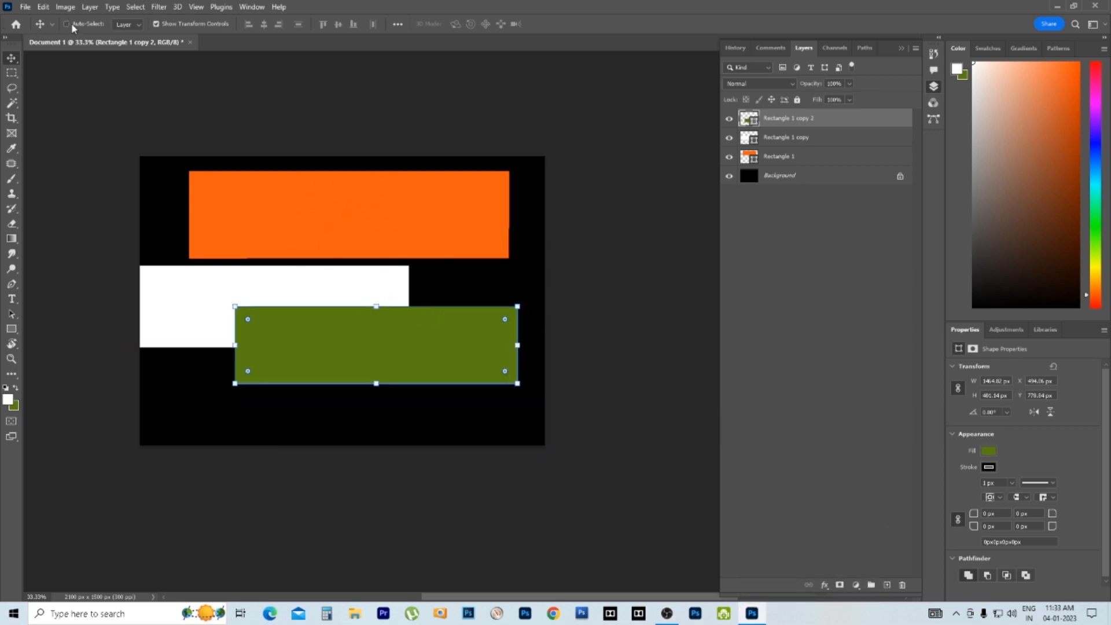
mouse_move(324, 207)
mouse_down()
mouse_move(371, 217)
mouse_move(338, 221)
mouse_move(327, 207)
mouse_up()
drag(179, 323, 240, 323)
drag(365, 345, 336, 385)
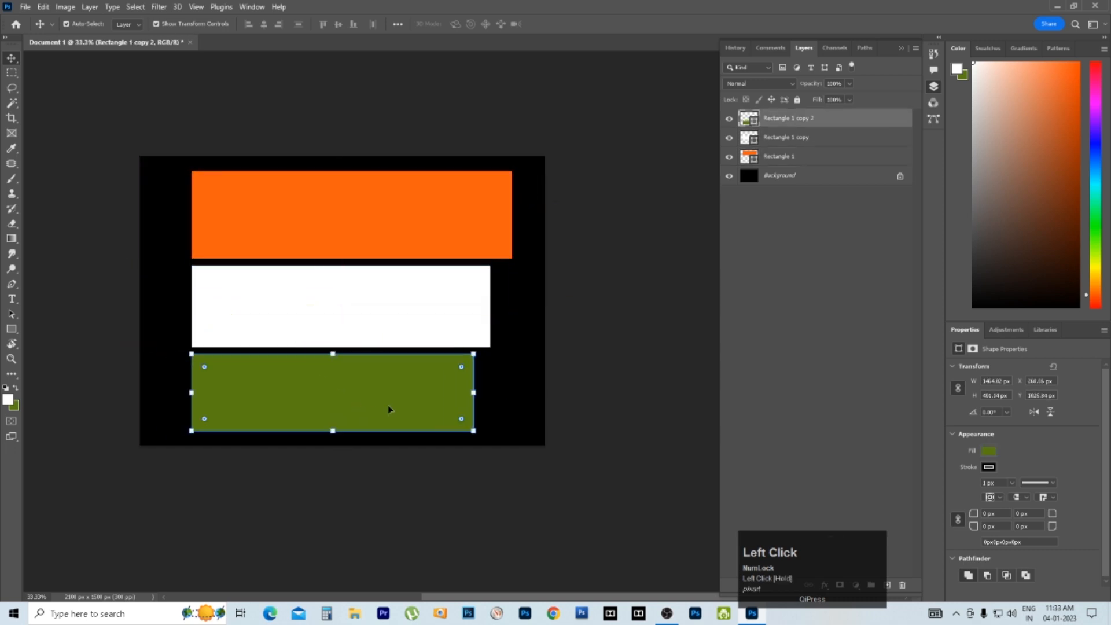
Step: Turn off Show Transform Controls, and shift the orange rectangle to the left and the white one to the right
click(157, 24)
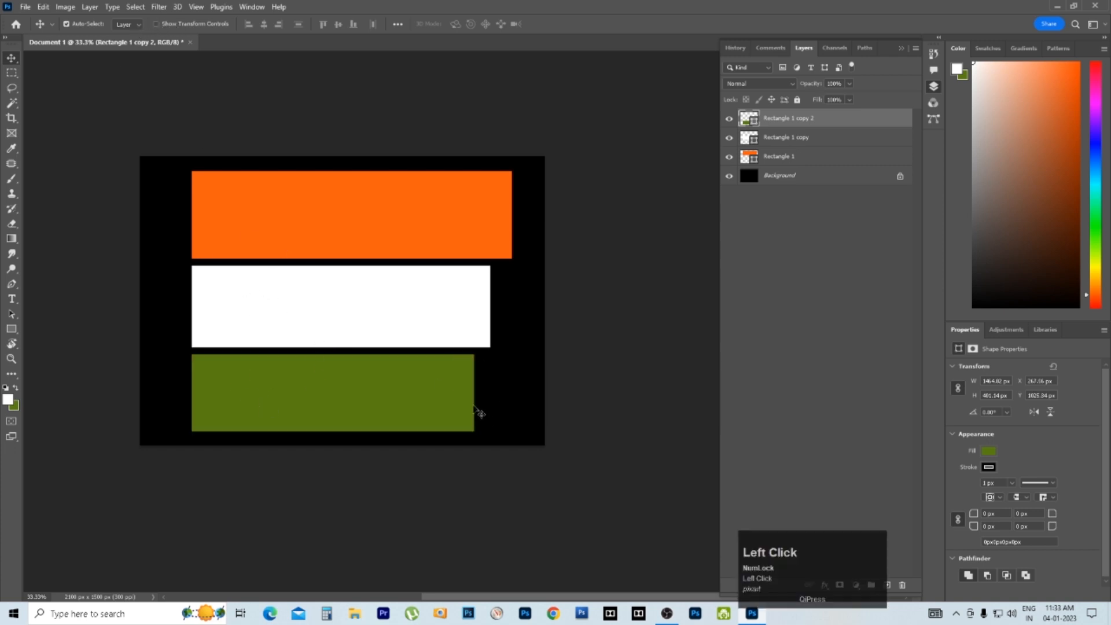
click(157, 23)
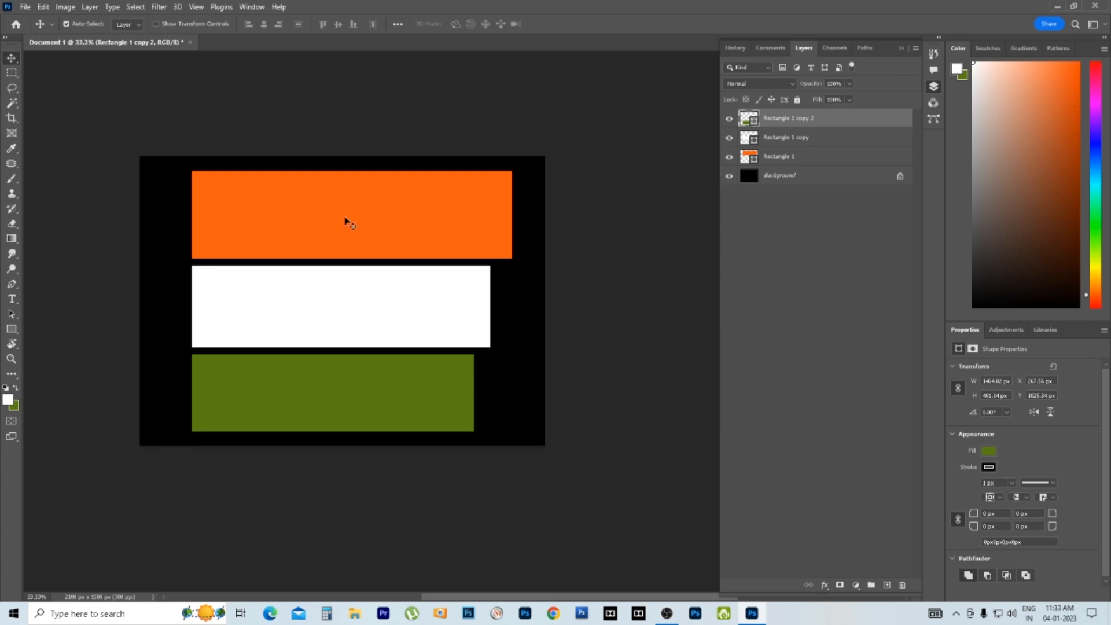
drag(387, 219, 355, 217)
drag(373, 309, 395, 311)
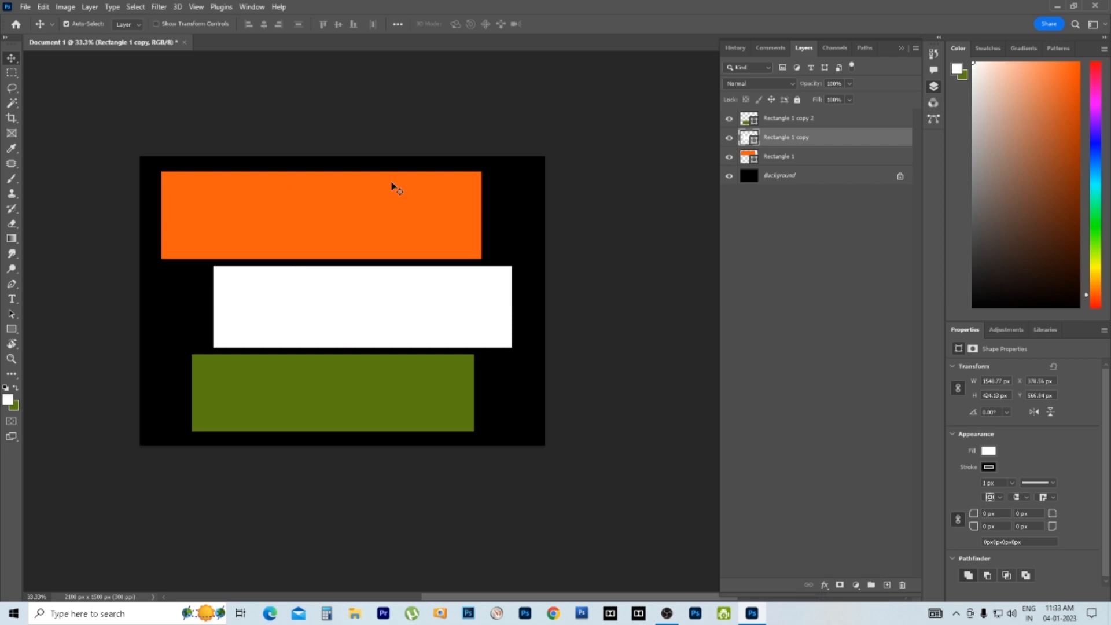
Step: Select the three rectangle layers one by one, and finally all three together
click(848, 125)
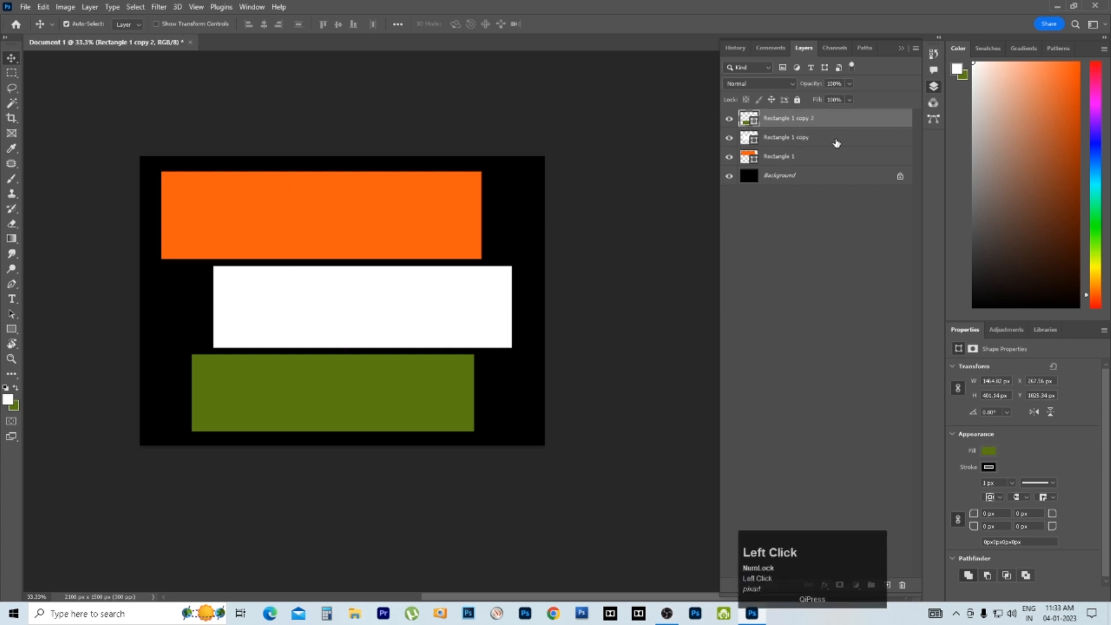
click(837, 143)
click(829, 162)
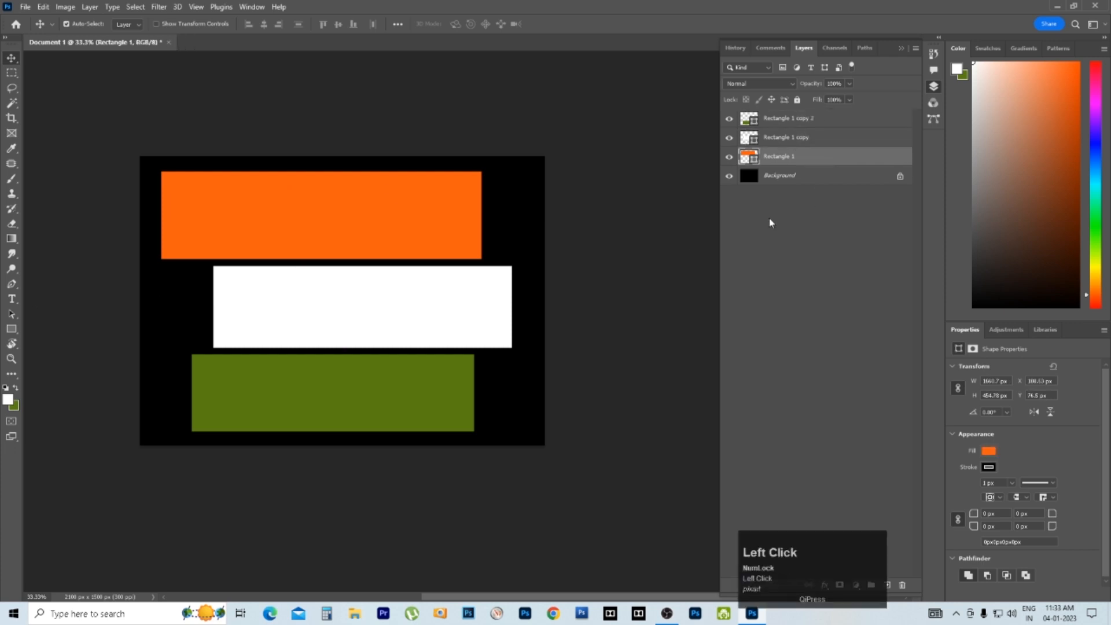
shift+click(834, 118)
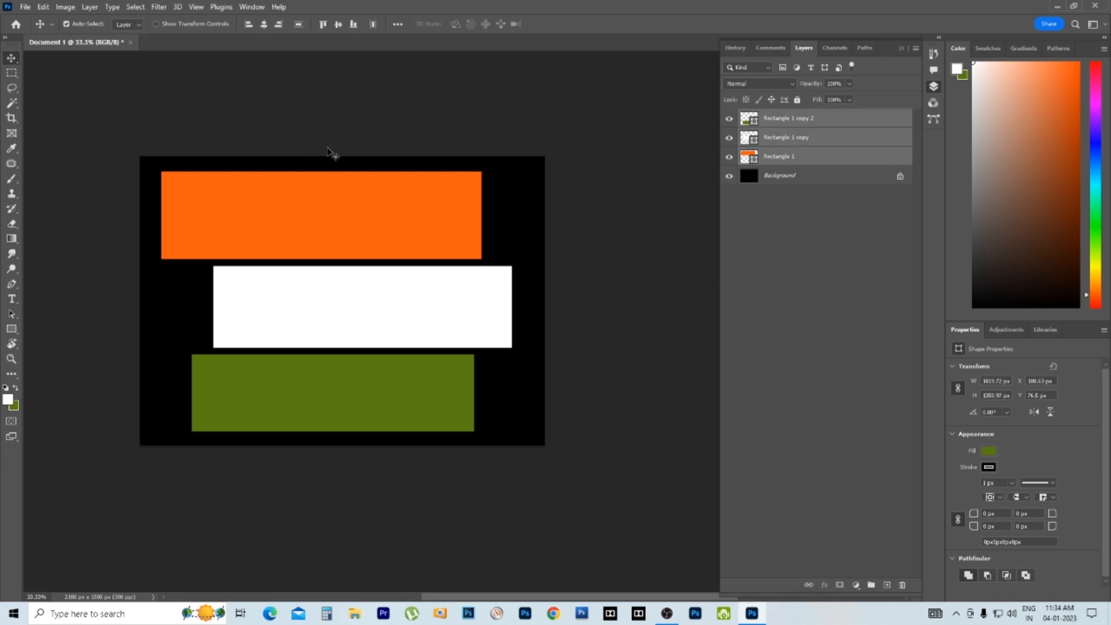
drag(350, 104, 398, 393)
Step: Scale the three selected rectangles together to about 57.5% with Free Transform and place them in the left half of the canvas
key(ctrl)
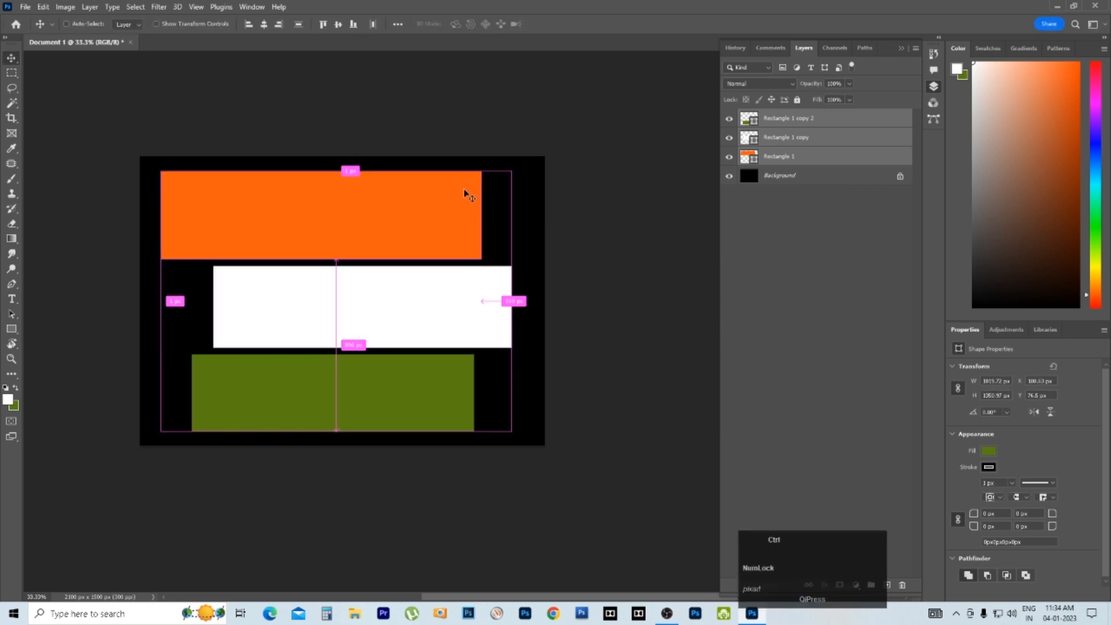
key(ctrl+t)
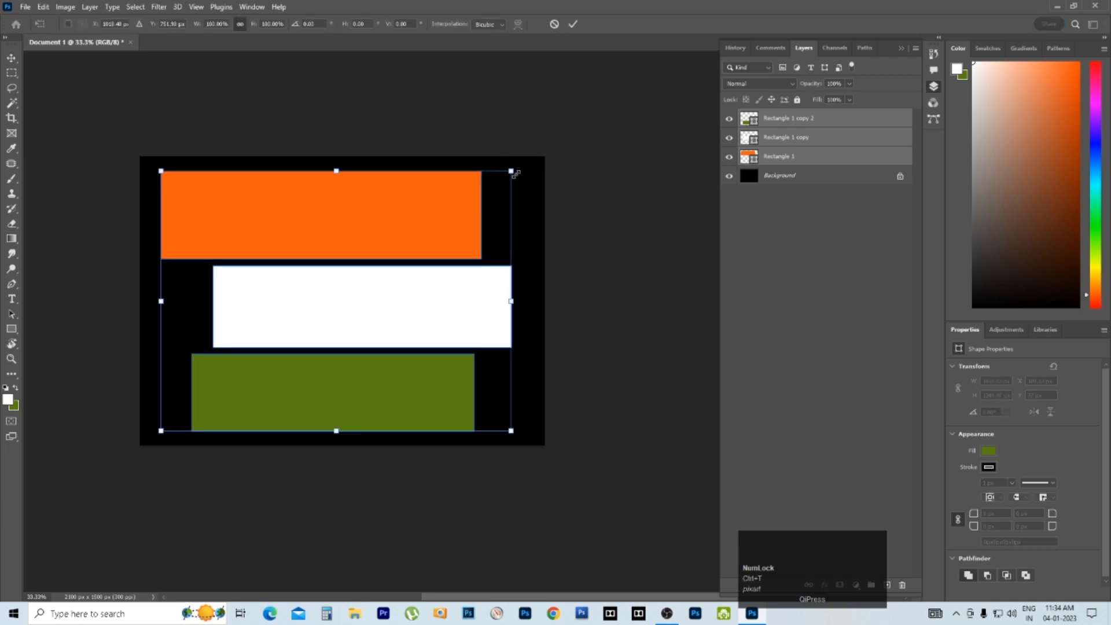
drag(515, 173, 323, 225)
drag(293, 349, 288, 299)
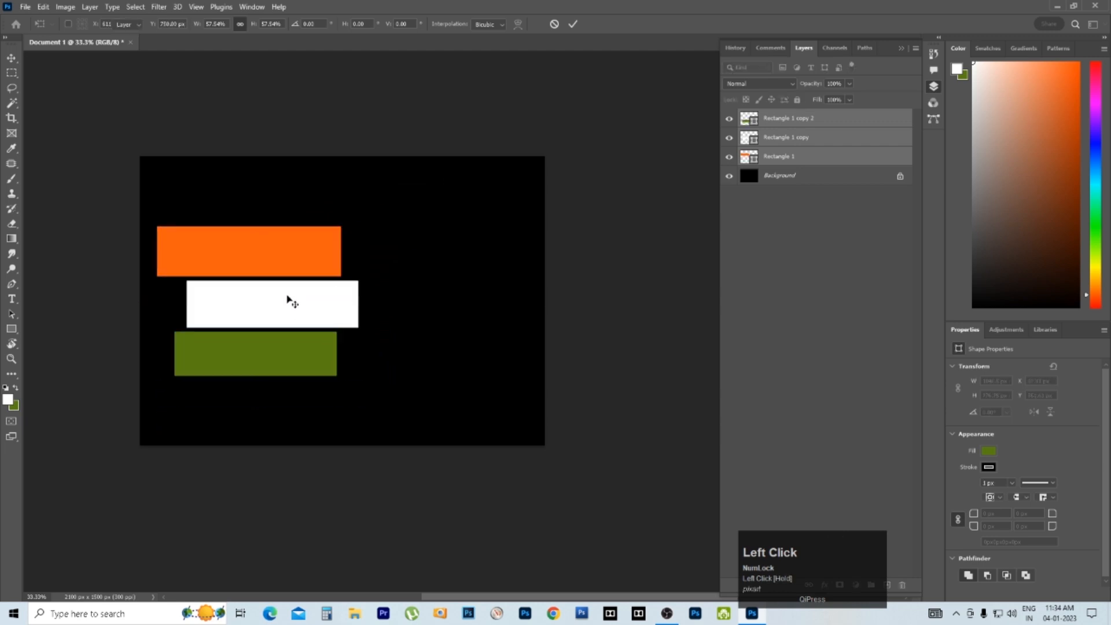
double_click(292, 302)
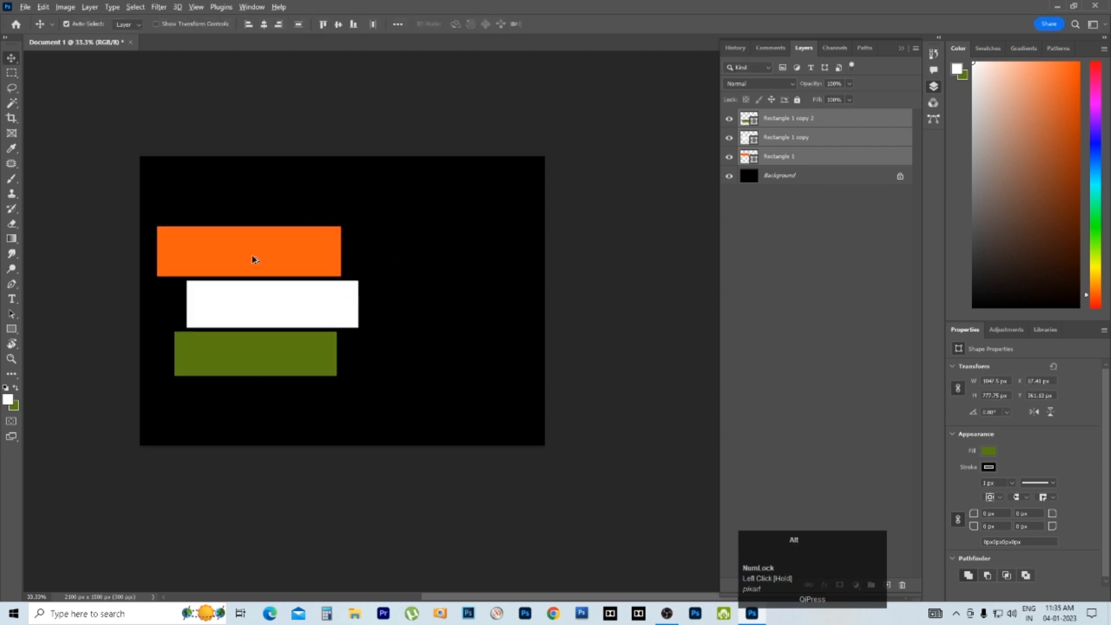
Step: Duplicate the three stripes into the right half of the canvas and scale the copies down to about 790 px overall width
drag(253, 259, 446, 259)
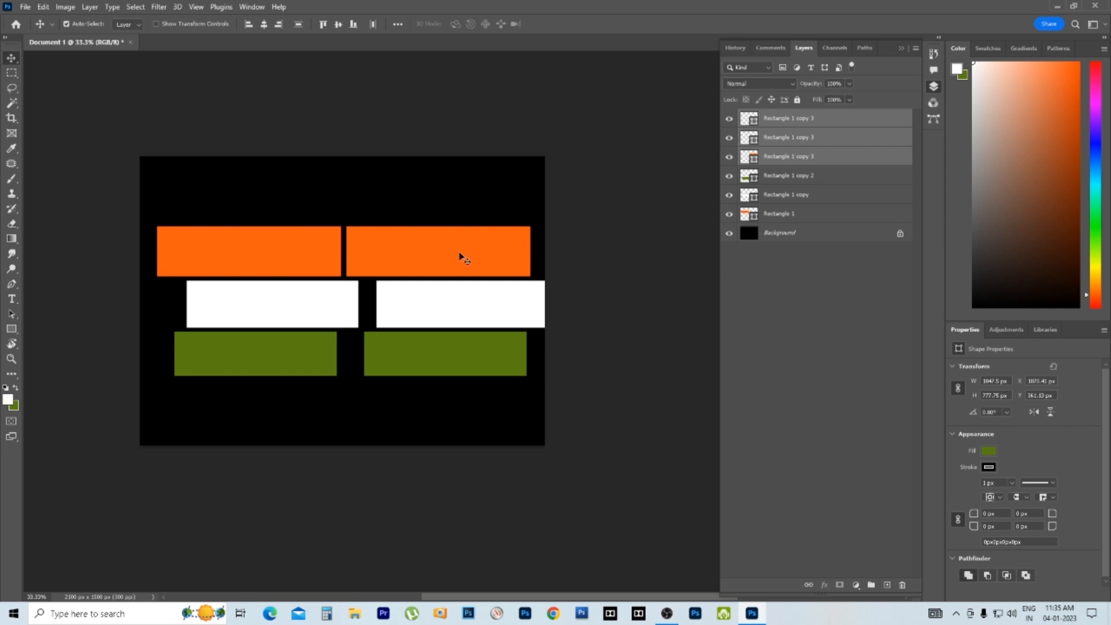
key(ctrl+t)
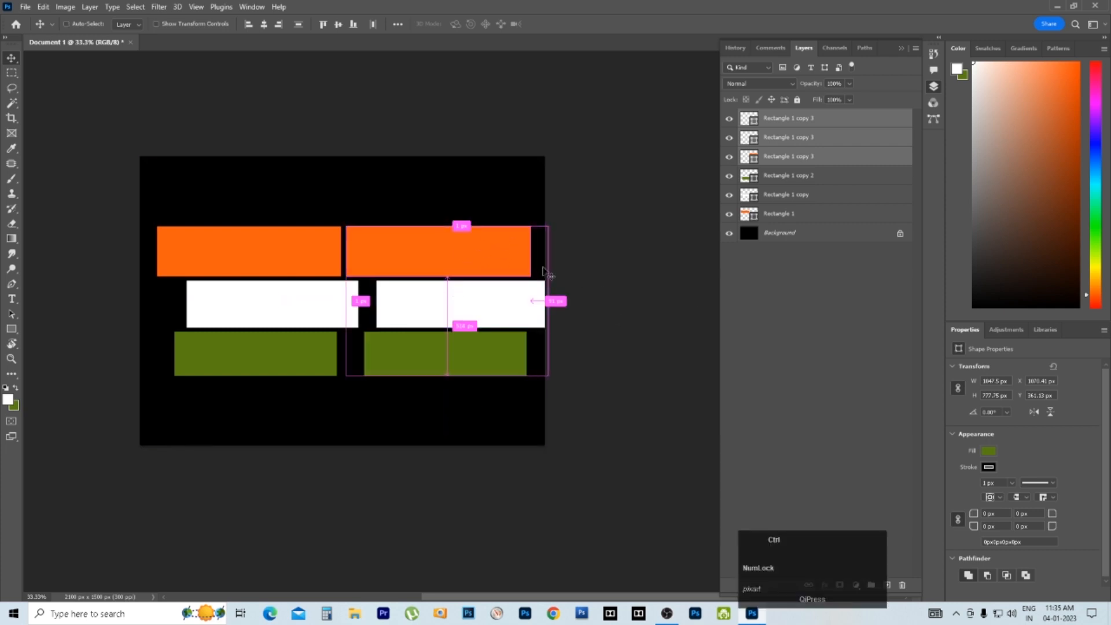
drag(548, 226, 526, 245)
double_click(490, 268)
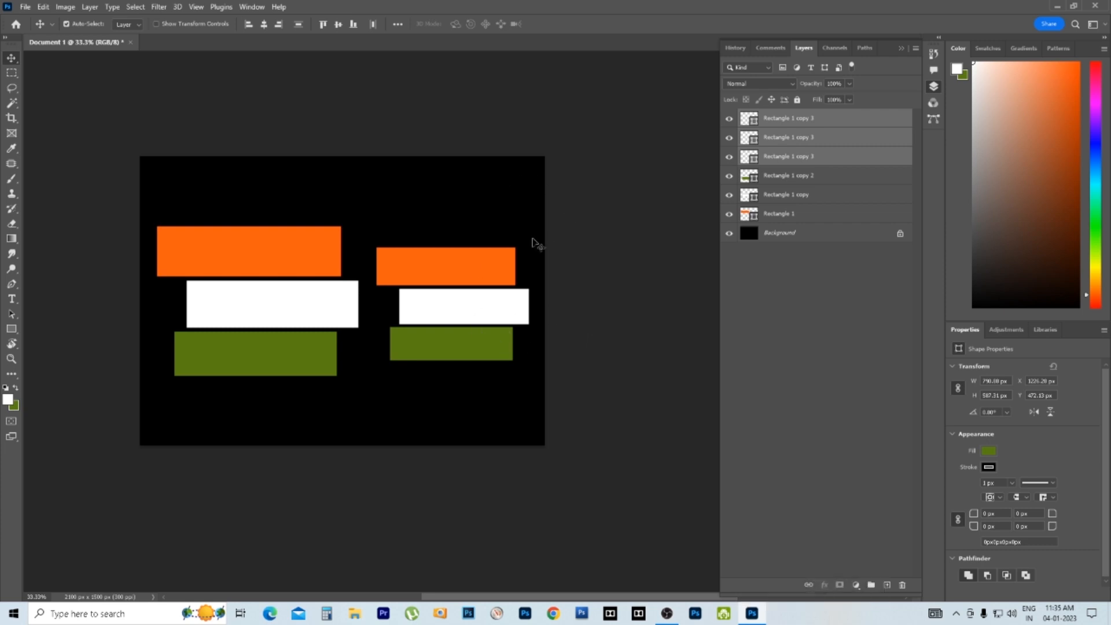
Step: Turn on Show Transform Controls and select the original and duplicated rectangles one by one on the canvas, ending with the smaller orange one
click(156, 24)
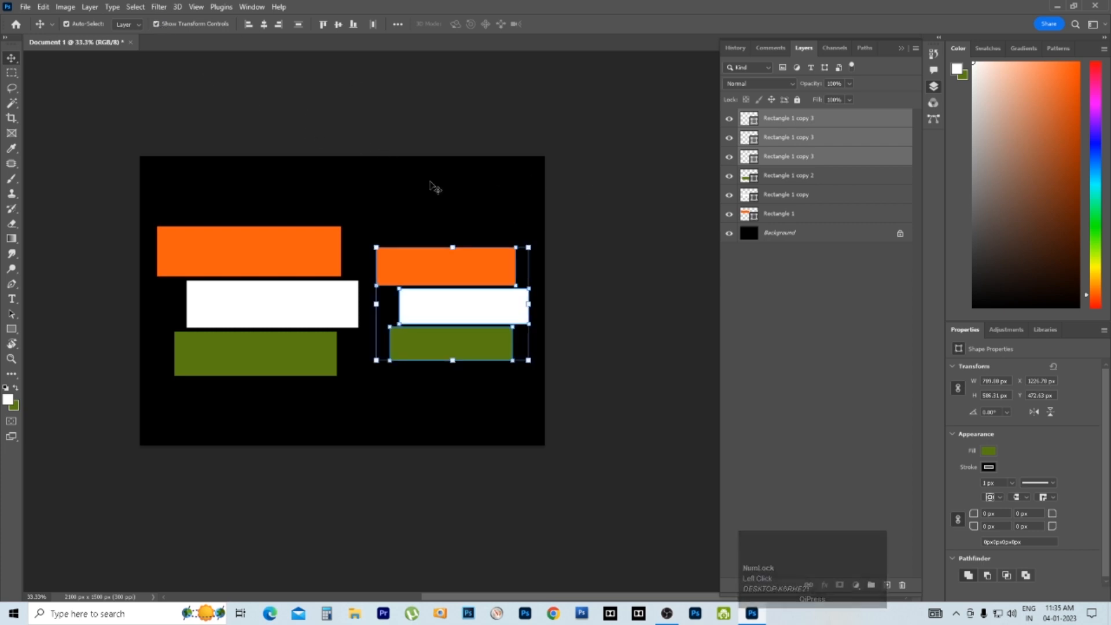
click(290, 256)
click(298, 319)
click(271, 357)
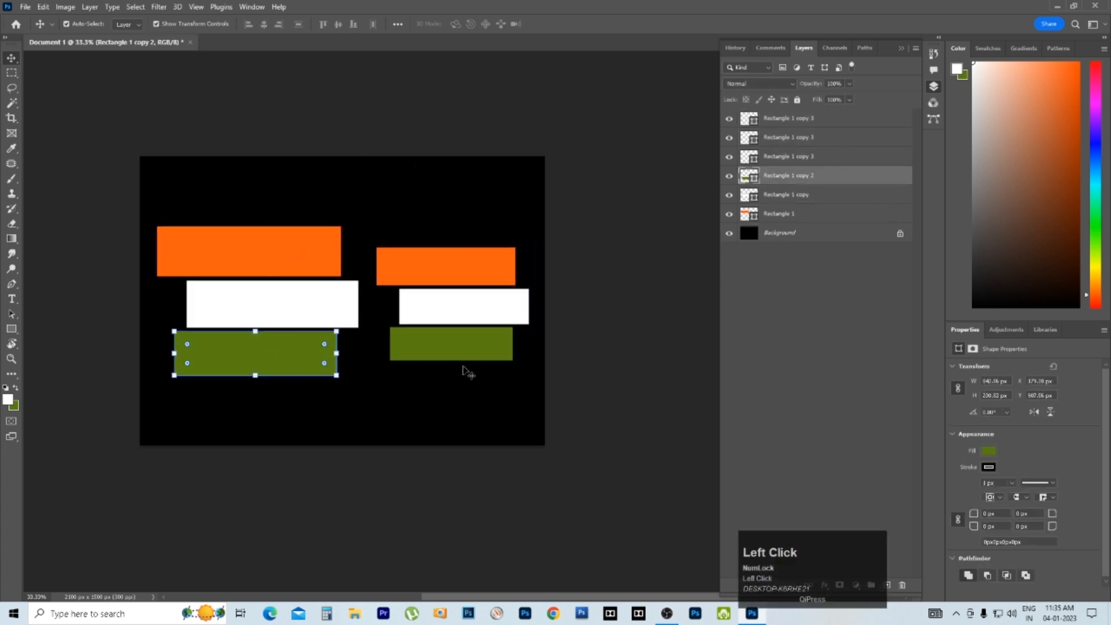
click(466, 367)
click(472, 338)
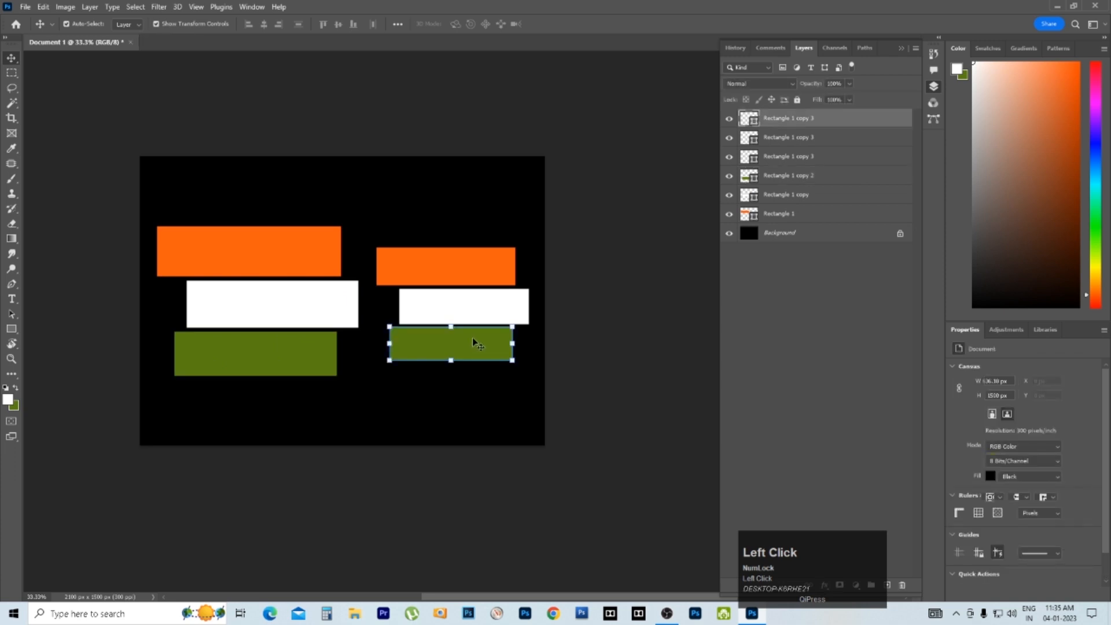
click(484, 301)
click(472, 264)
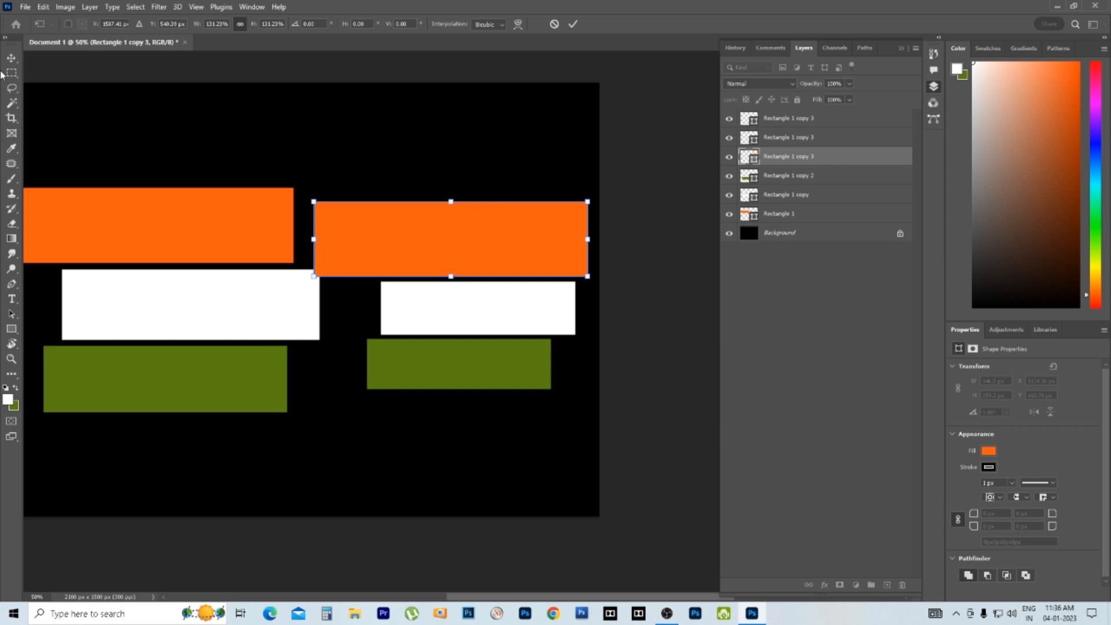
Step: Apply the enlargement of the duplicated orange rectangle and scale it proportionally by about another 106% from its upper edge
click(11, 58)
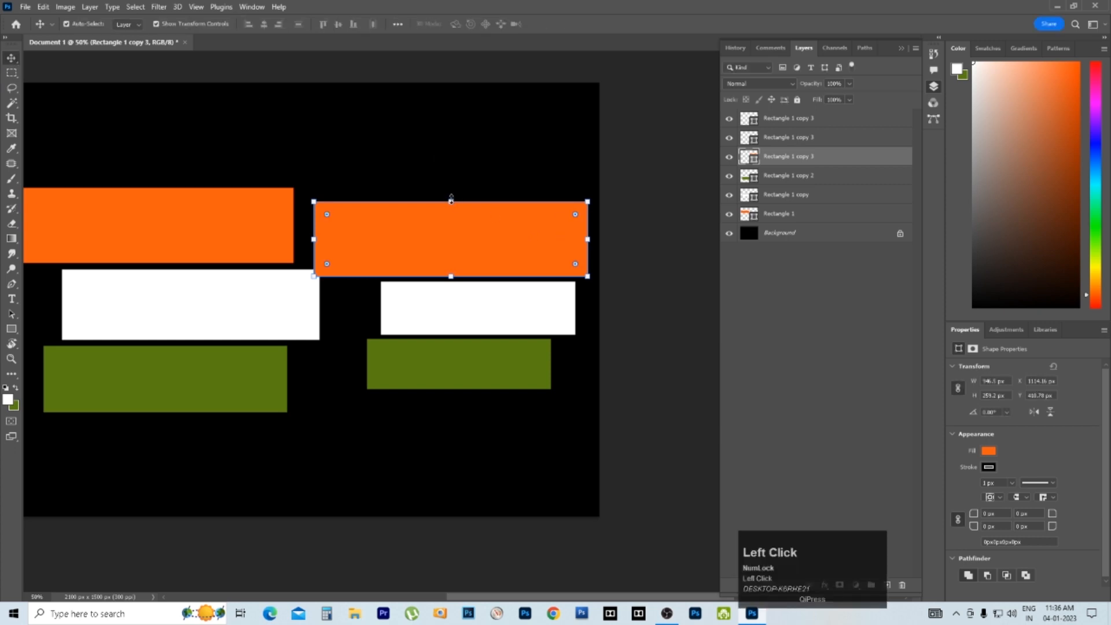
mouse_move(451, 199)
mouse_down()
mouse_move(452, 186)
mouse_move(450, 199)
mouse_up()
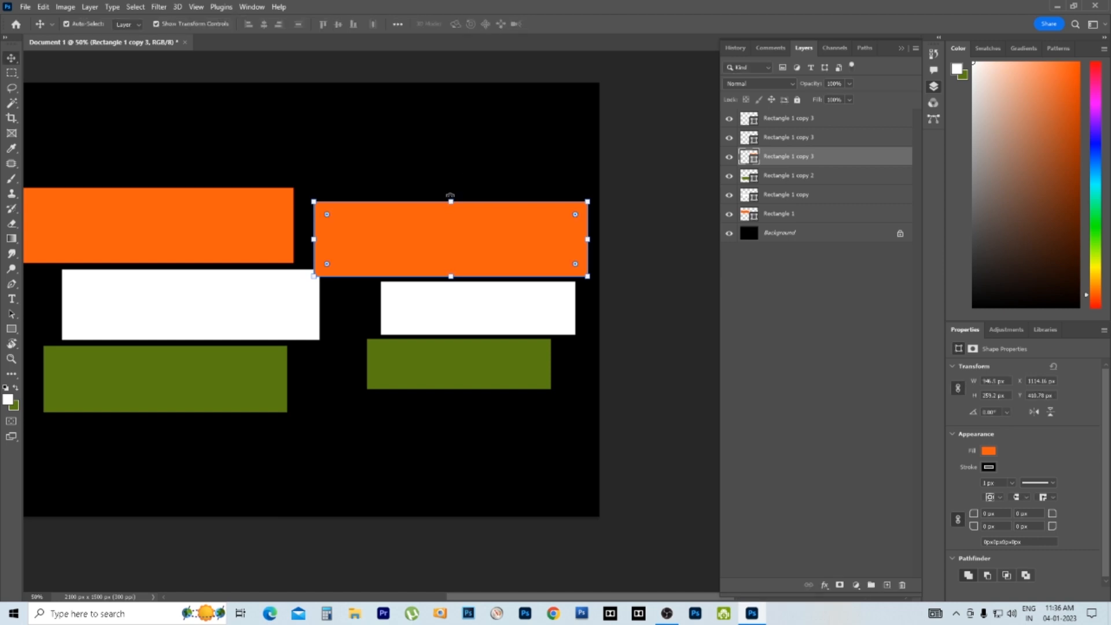
drag(451, 197, 486, 191)
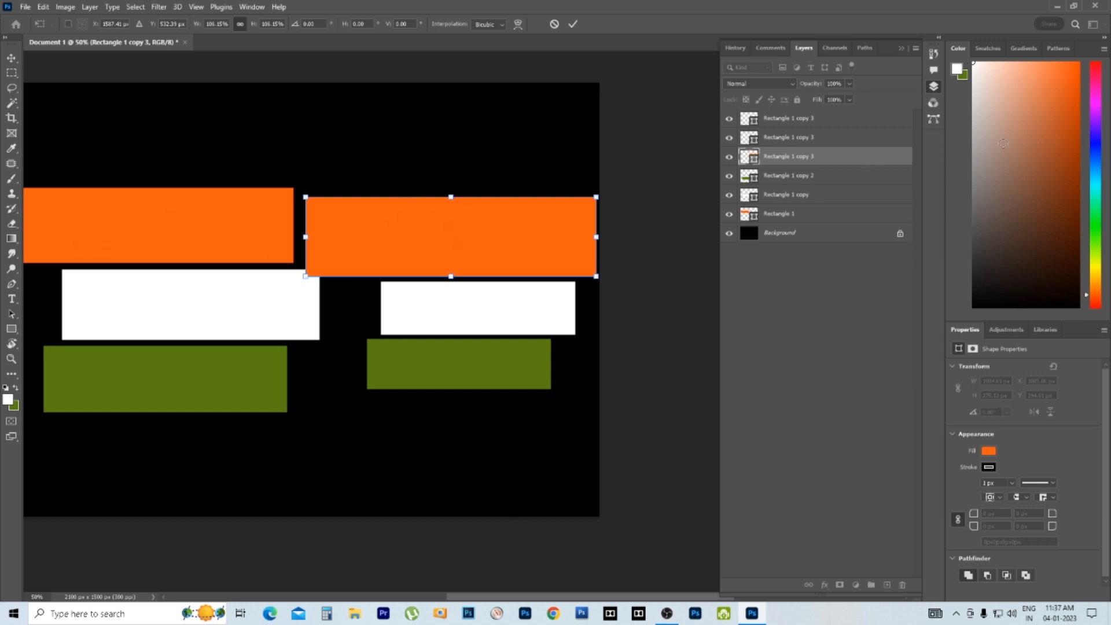
Step: Stretch the duplicated orange rectangle non-proportionally to about 602 px high, narrow it to about 332 px wide, and widen it again
key(shift)
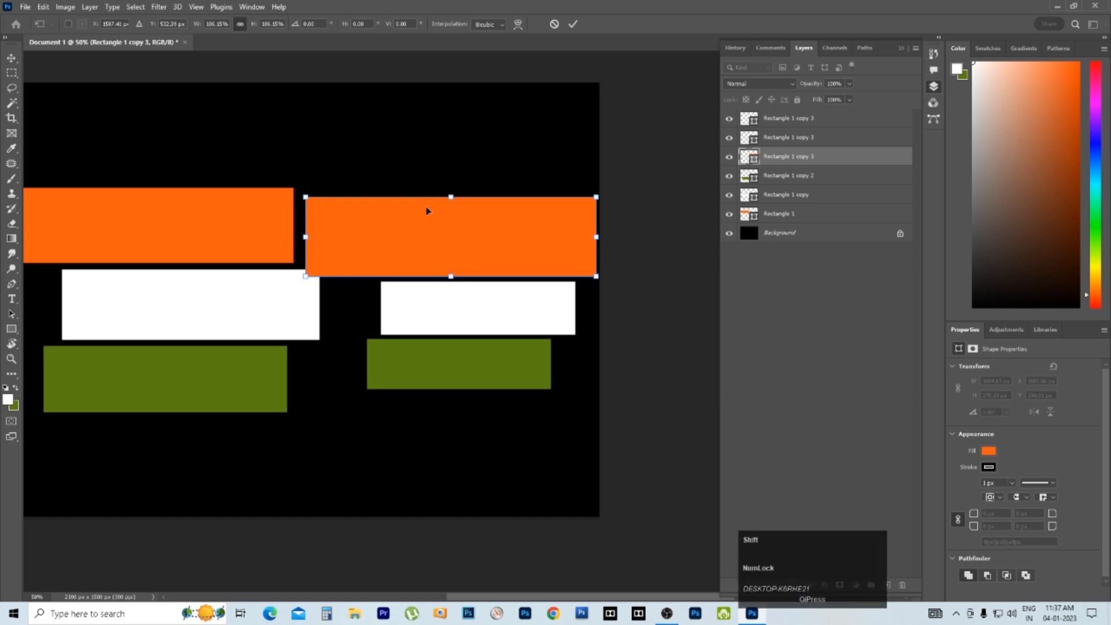
drag(452, 195, 470, 100)
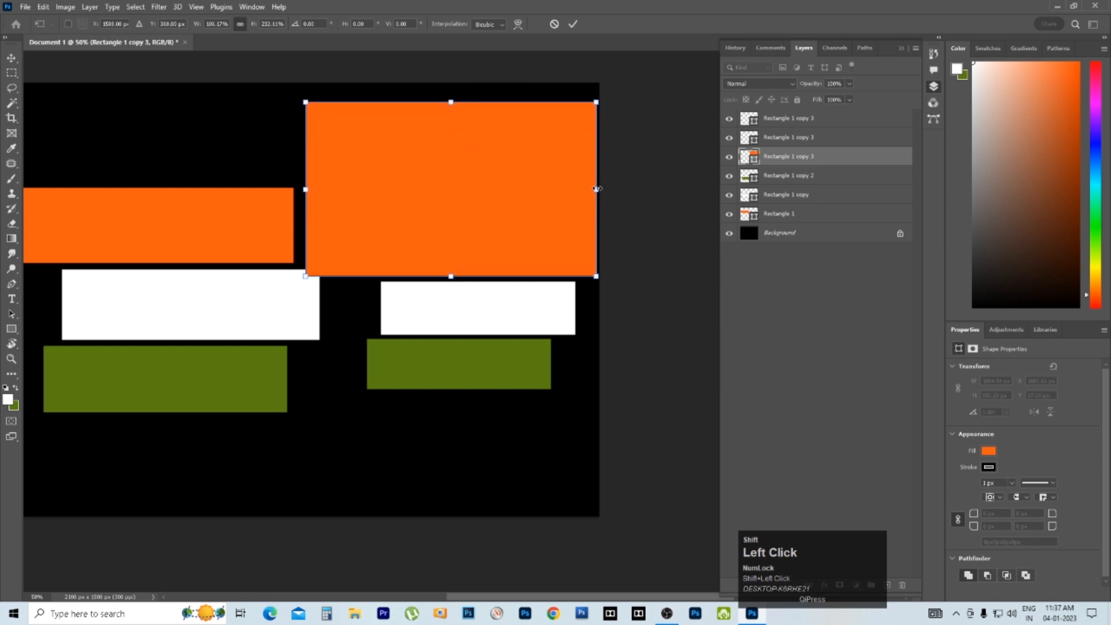
drag(597, 188, 509, 189)
drag(301, 189, 413, 191)
key(Return)
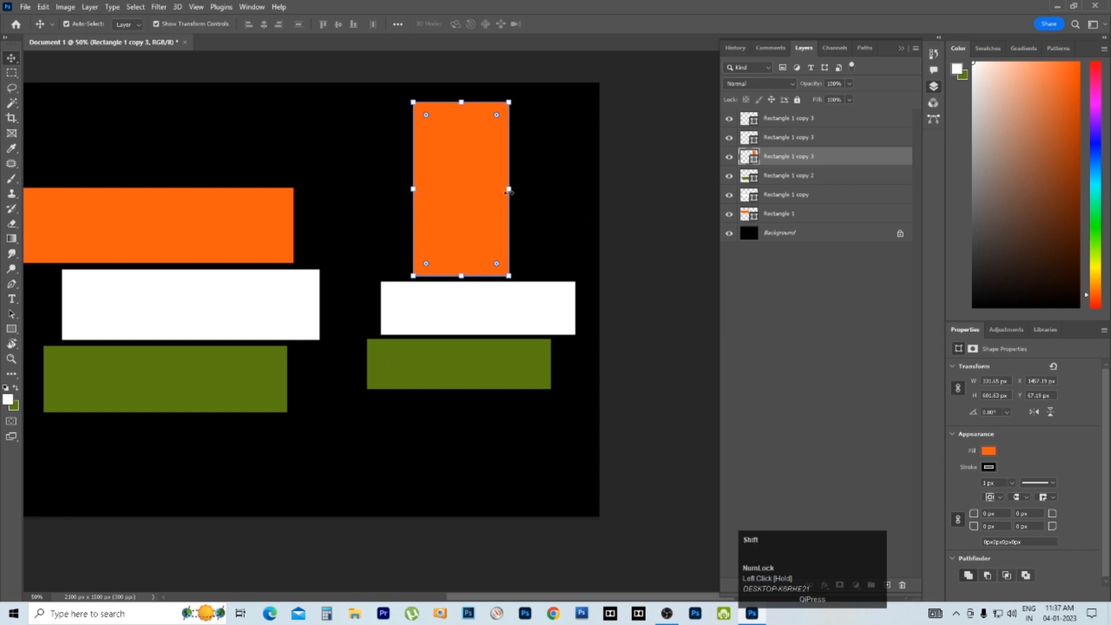
drag(507, 189, 576, 198)
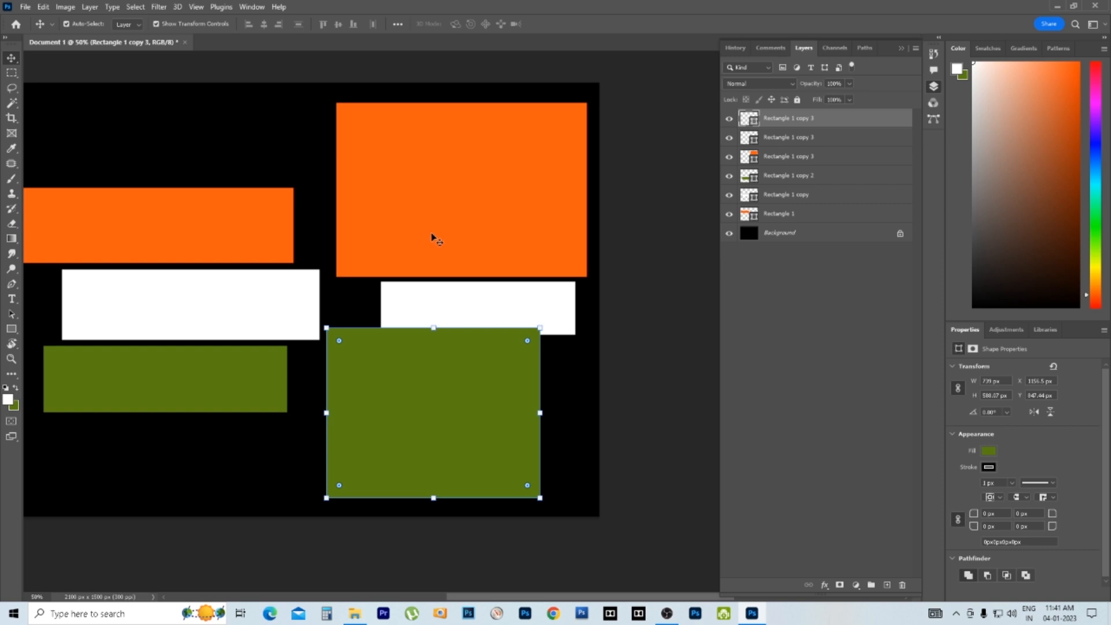
Step: Create a new document from the recent Default Photoshop Size preset, 7 x 5 in at 300 ppi
click(467, 222)
click(25, 7)
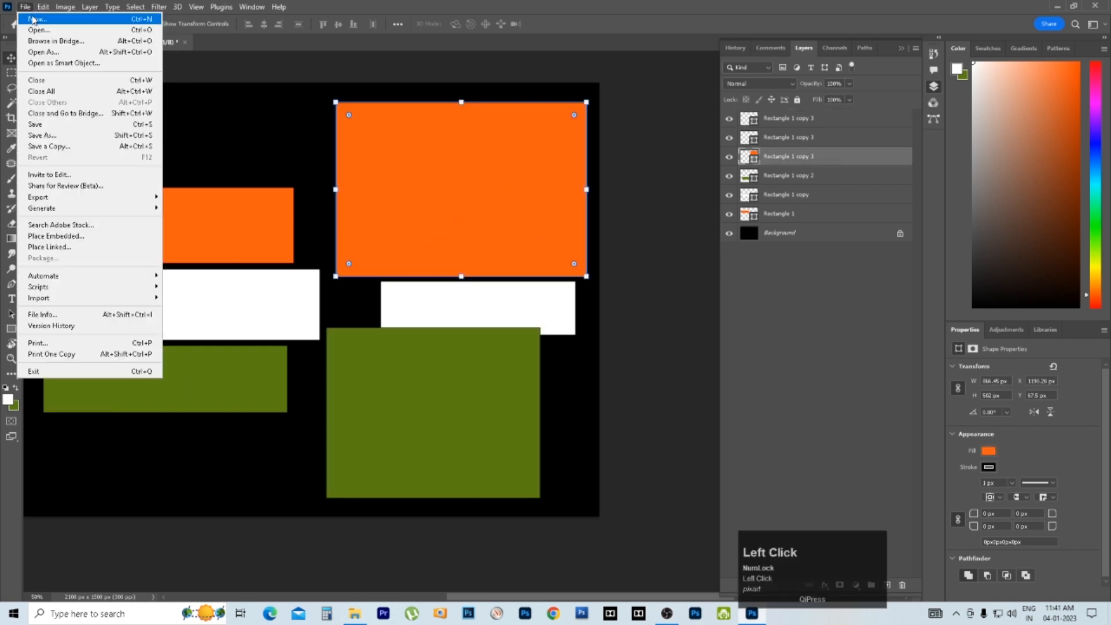
click(35, 19)
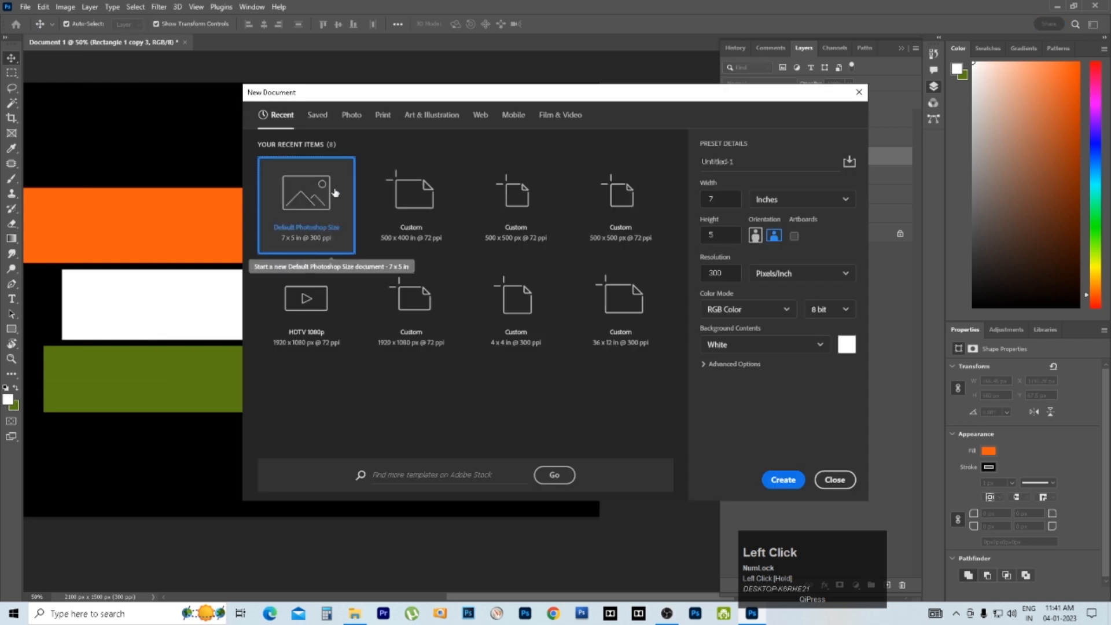
click(783, 480)
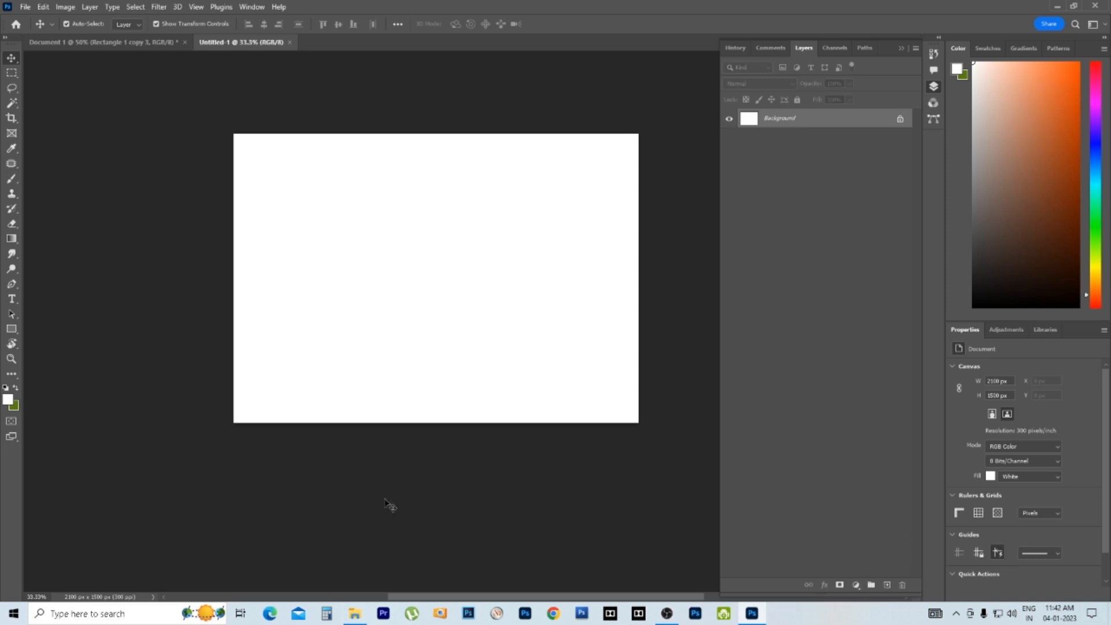
Step: Open the photo IMG_6253a.jpg from the Demo folder on Local Disk (E:)
click(355, 617)
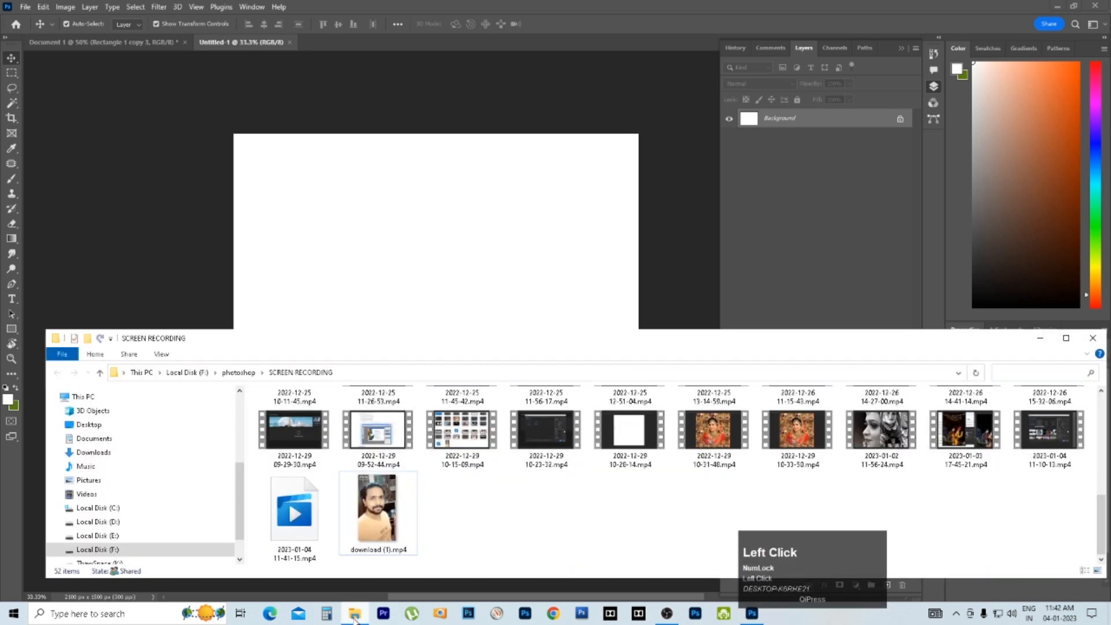
click(355, 617)
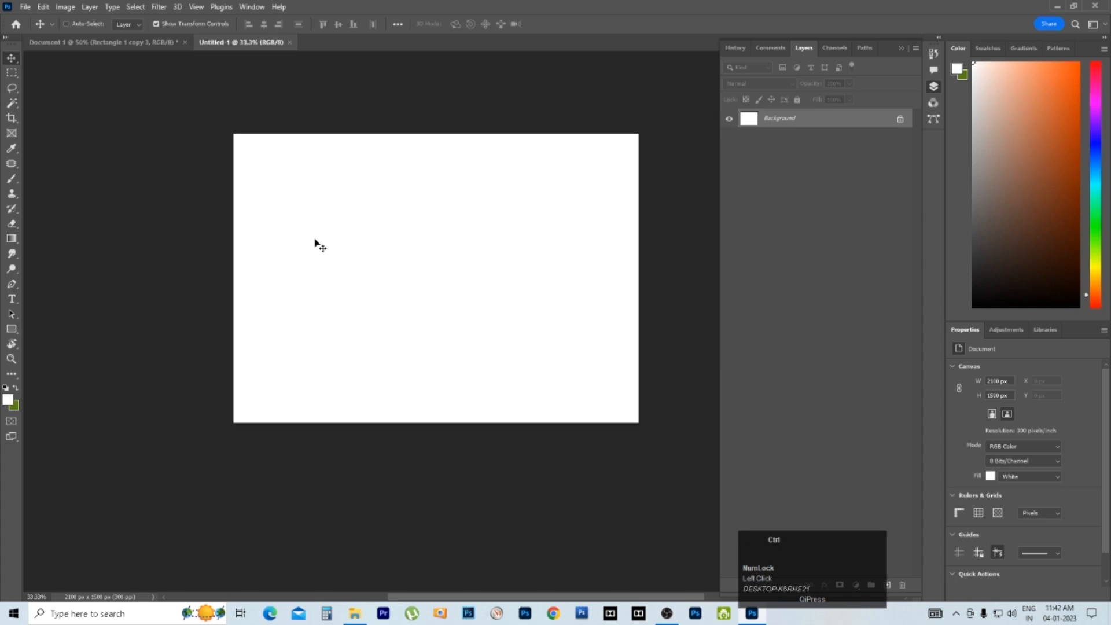
key(ctrl+o)
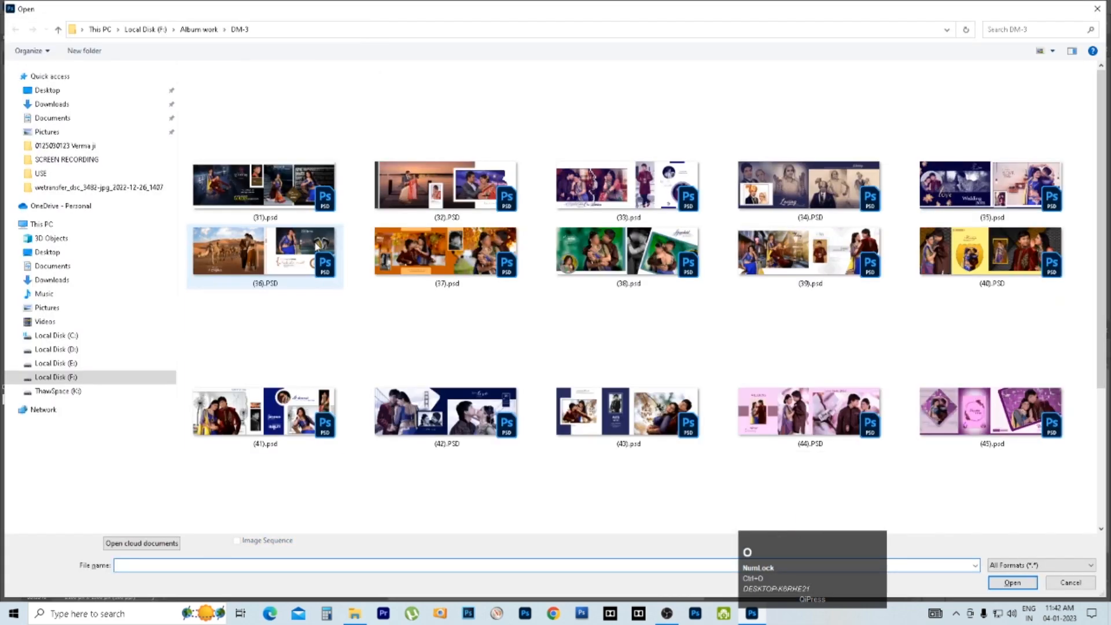
click(63, 363)
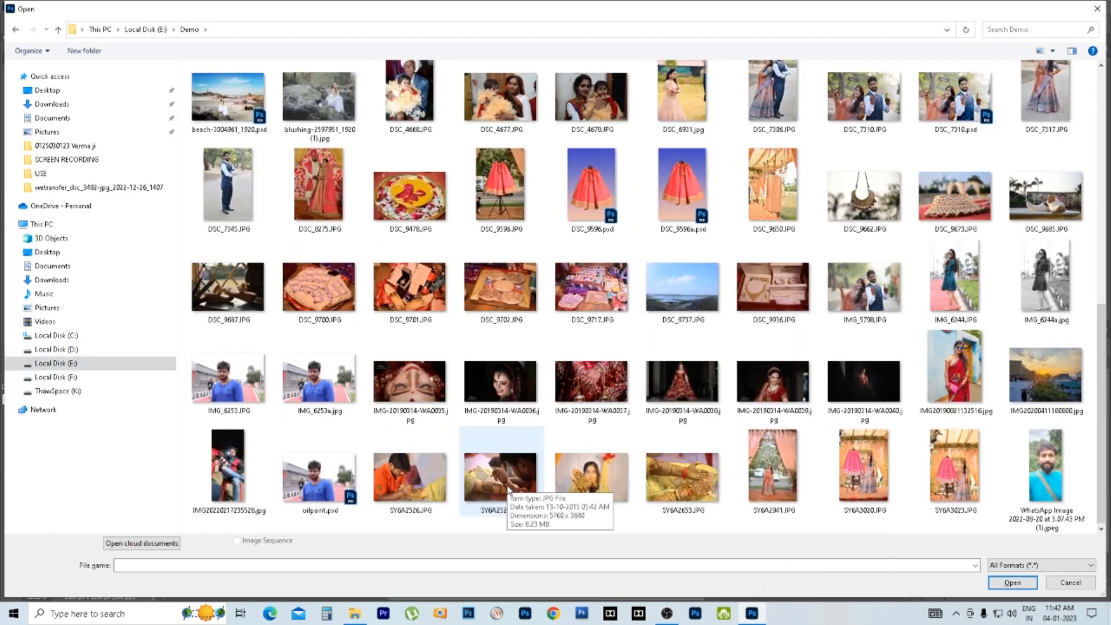
double_click(315, 382)
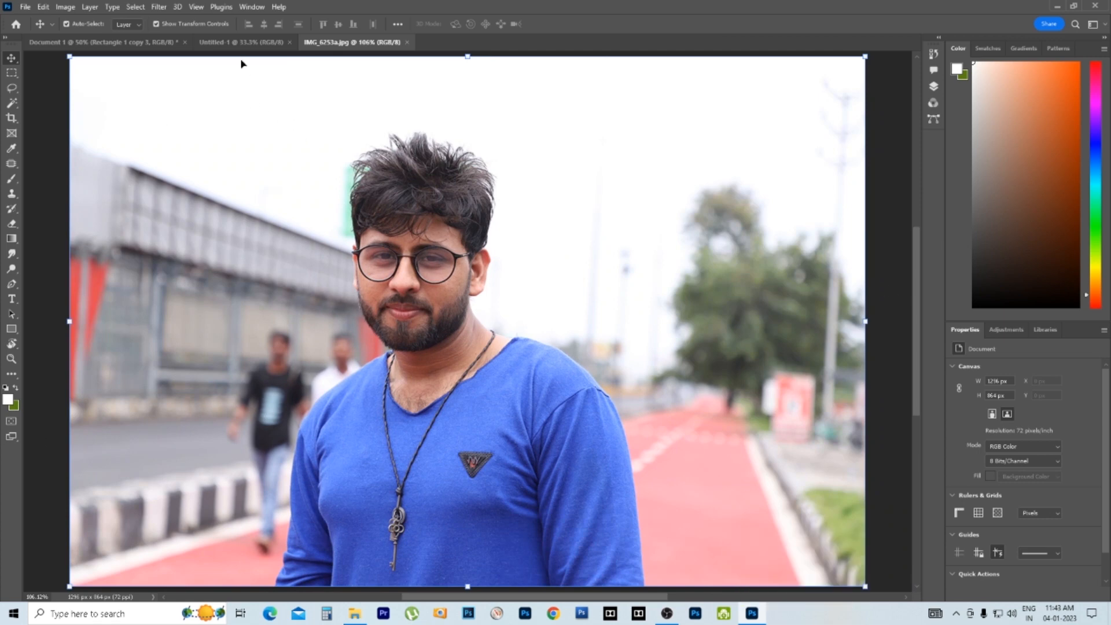
Step: Copy the whole IMG_6253a.jpg photo and paste it into the Untitled-1 document
click(247, 43)
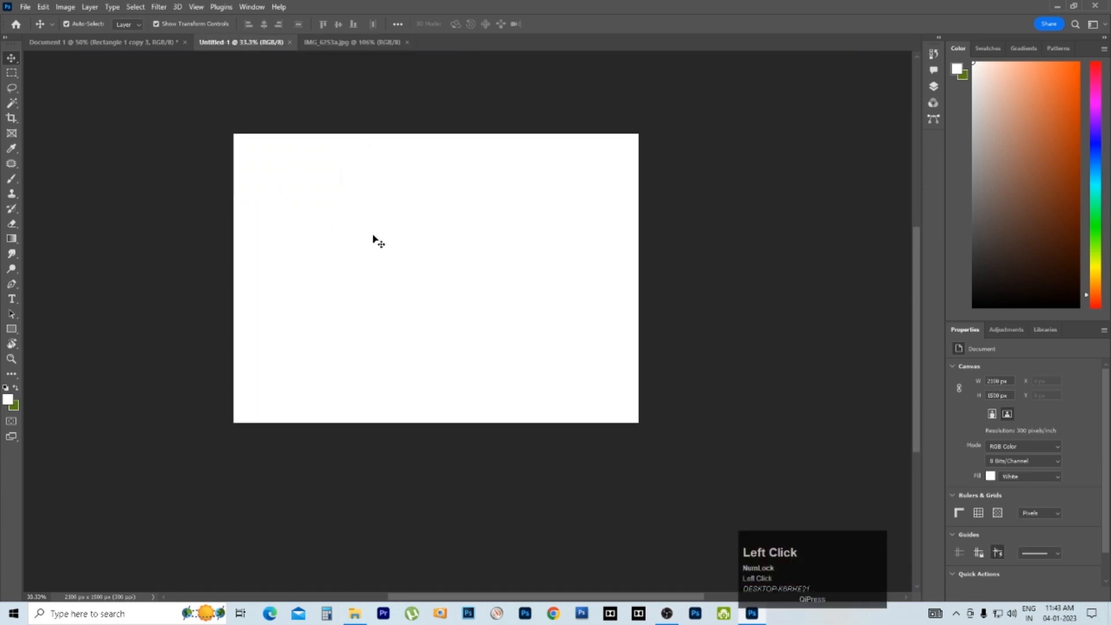
click(345, 44)
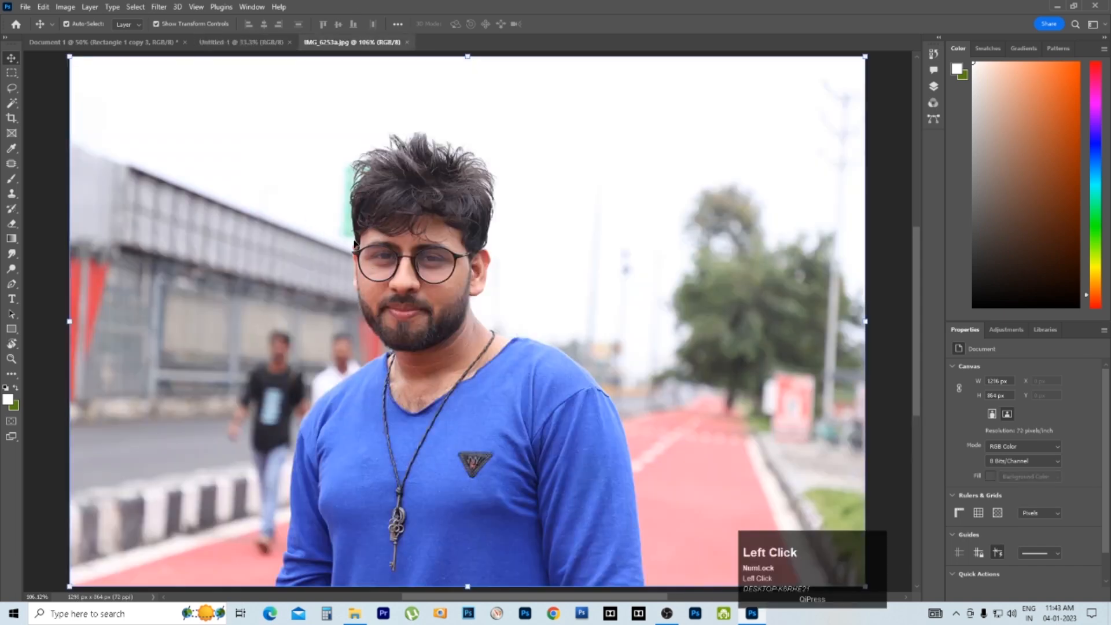
key(ctrl+a)
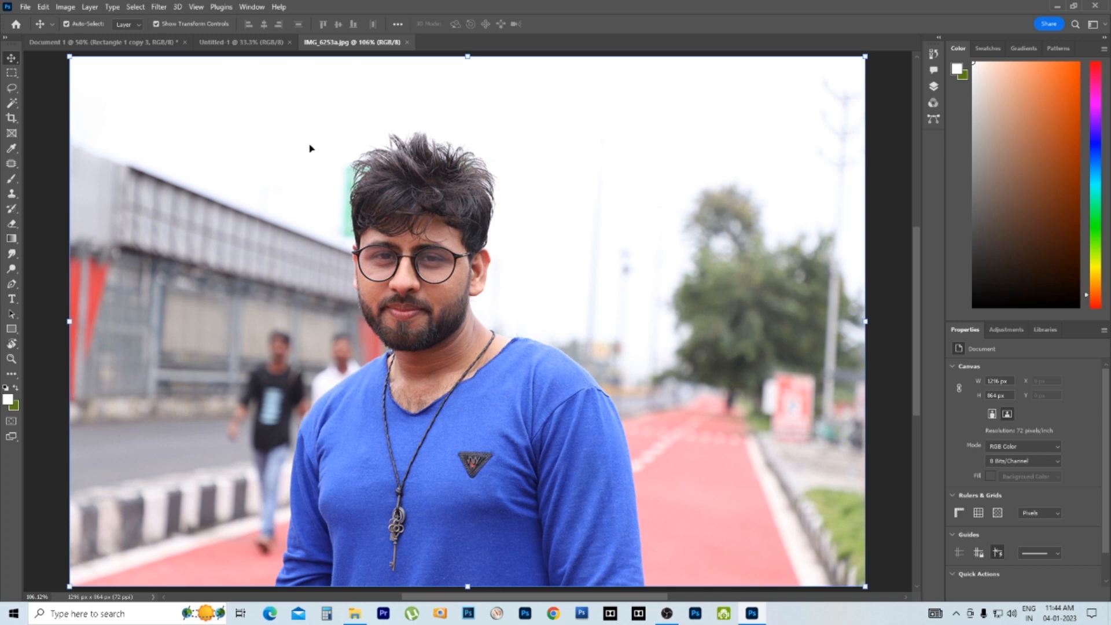
click(271, 42)
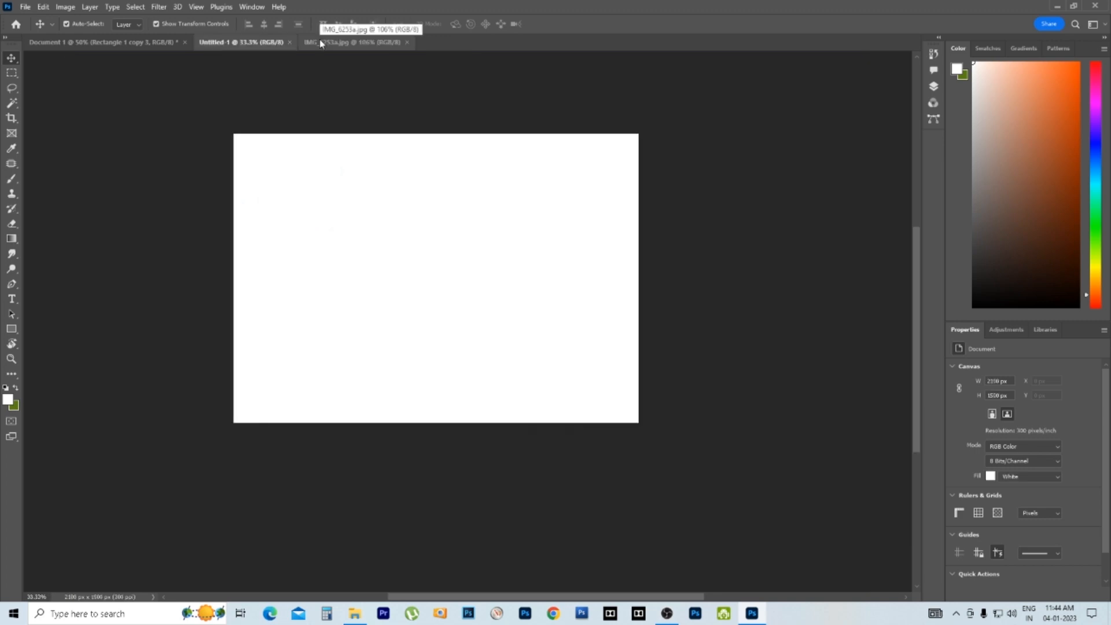
click(220, 46)
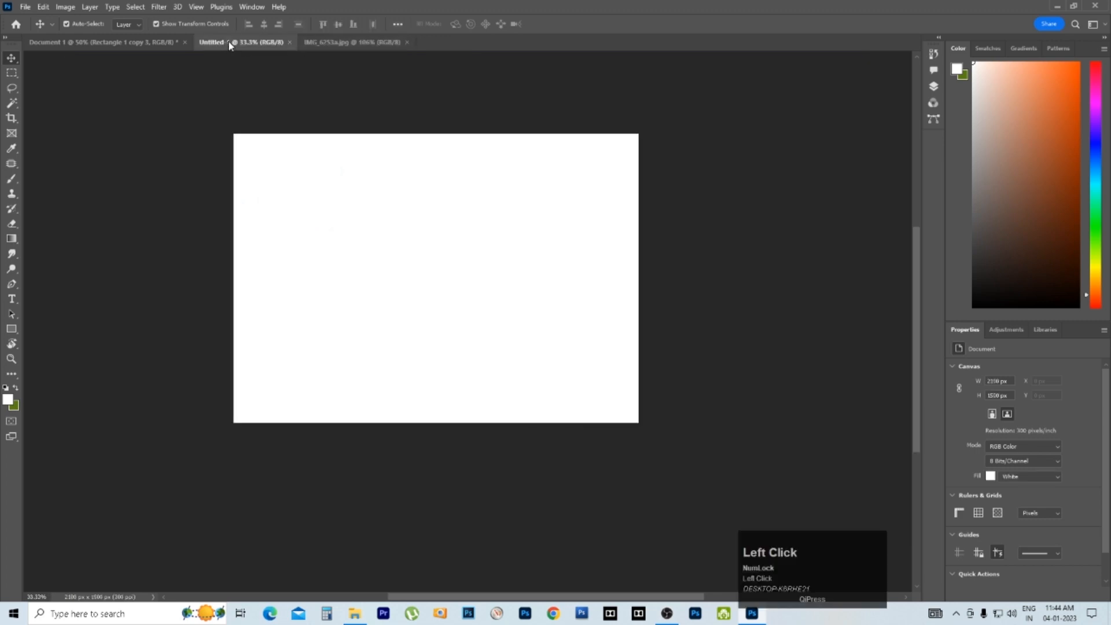
key(ctrl+v)
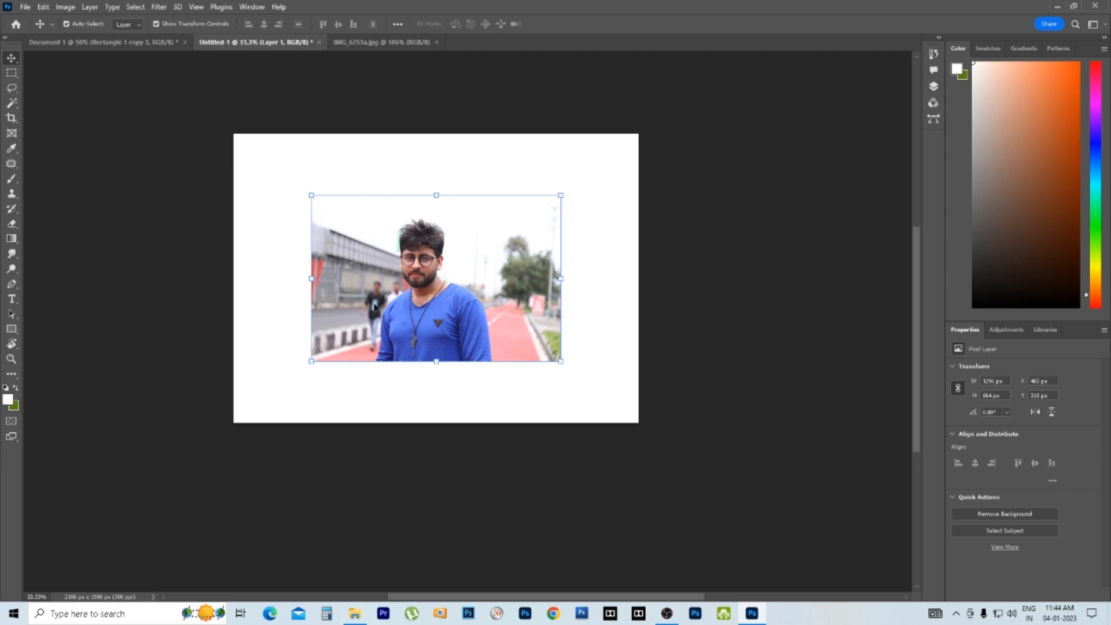
Step: Display the layer list of Untitled-1 and select the pasted photo on the canvas
click(429, 287)
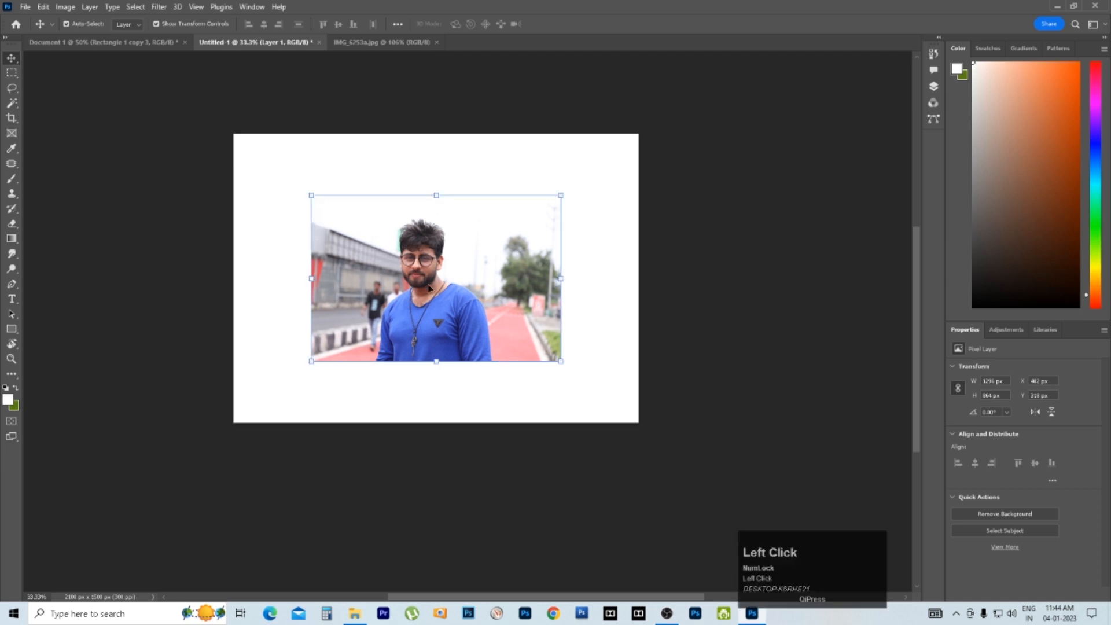
click(934, 88)
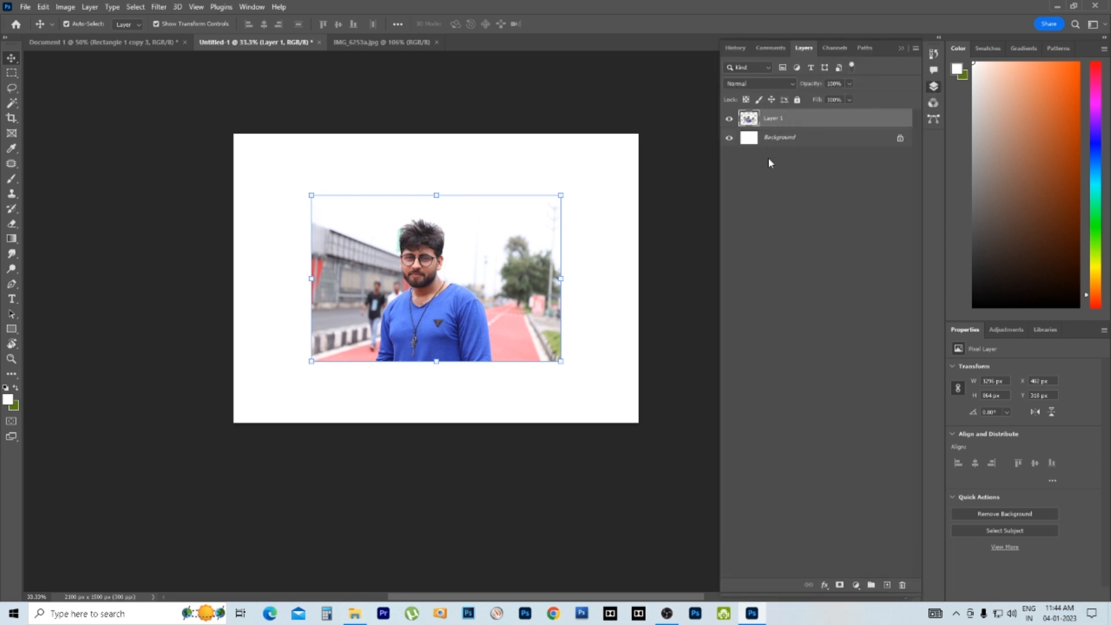
click(419, 274)
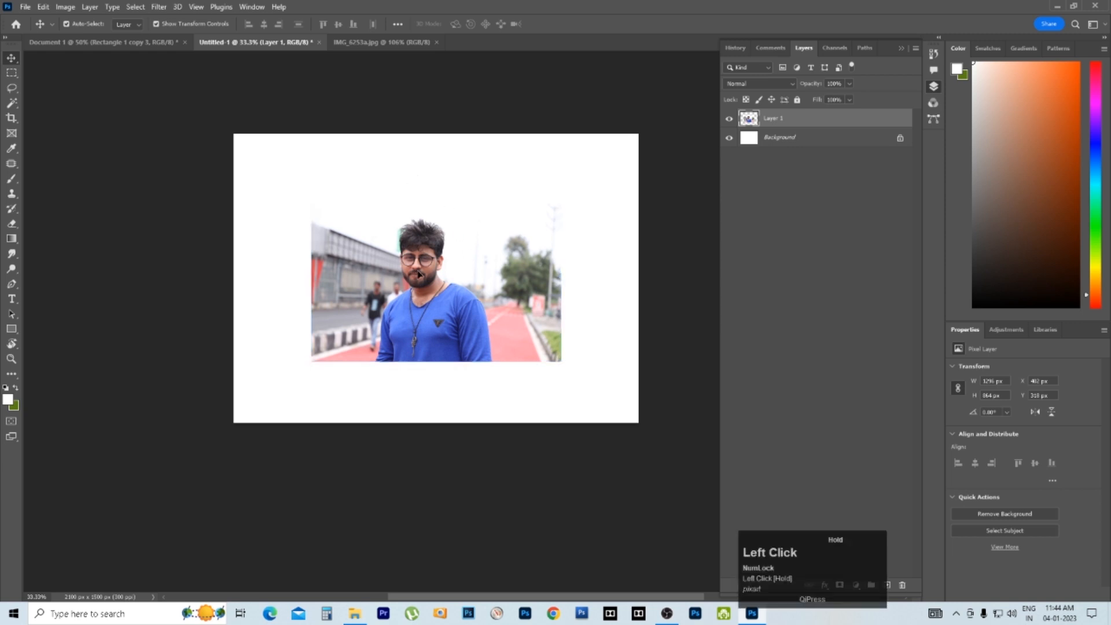
Step: Place IMG_6253a.jpg from the Demo folder into Untitled-1 as an embedded smart object
click(25, 7)
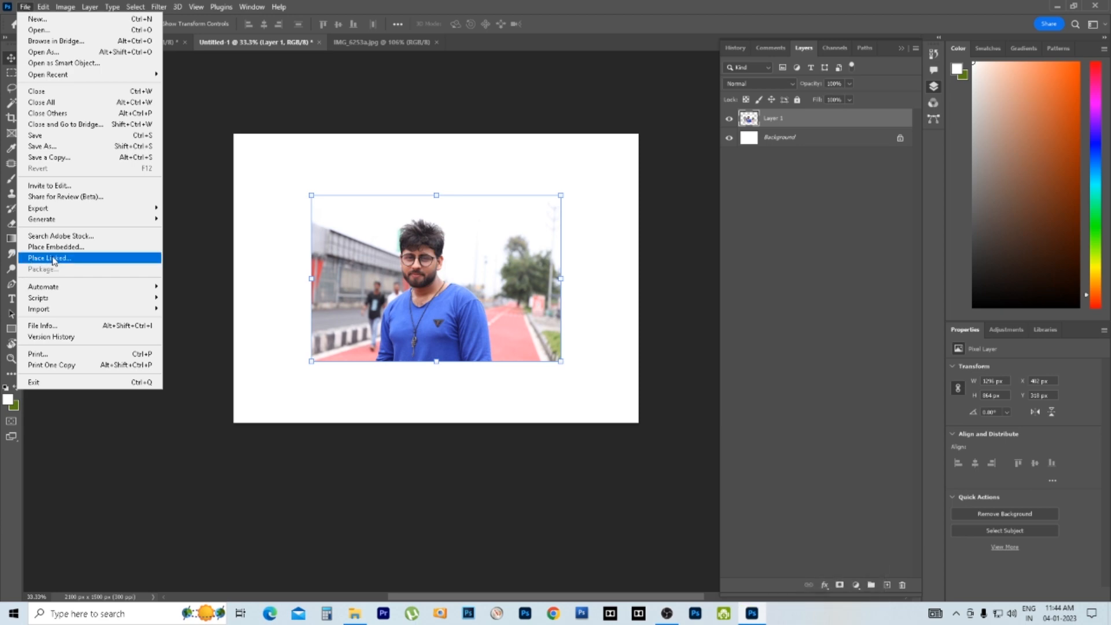
click(70, 249)
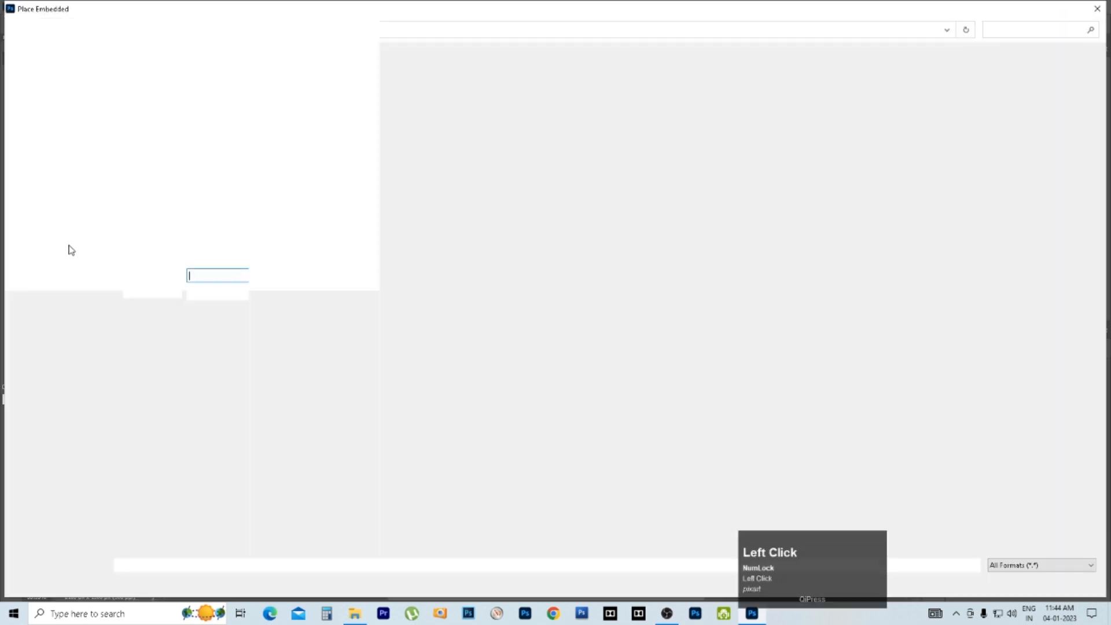
scroll(443, 404, down, 3)
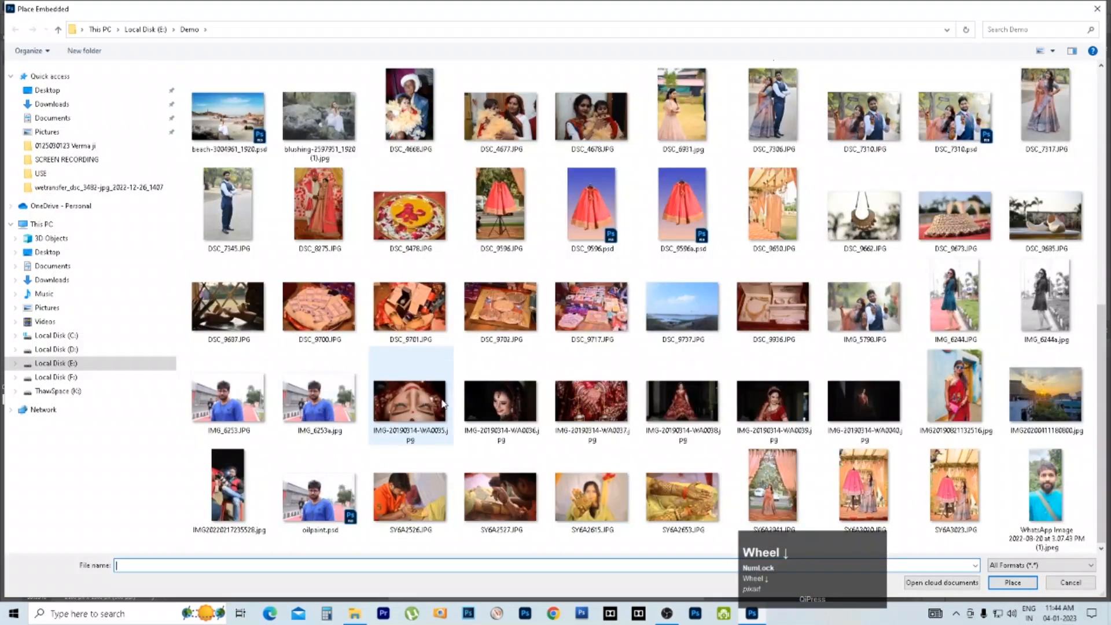
double_click(293, 404)
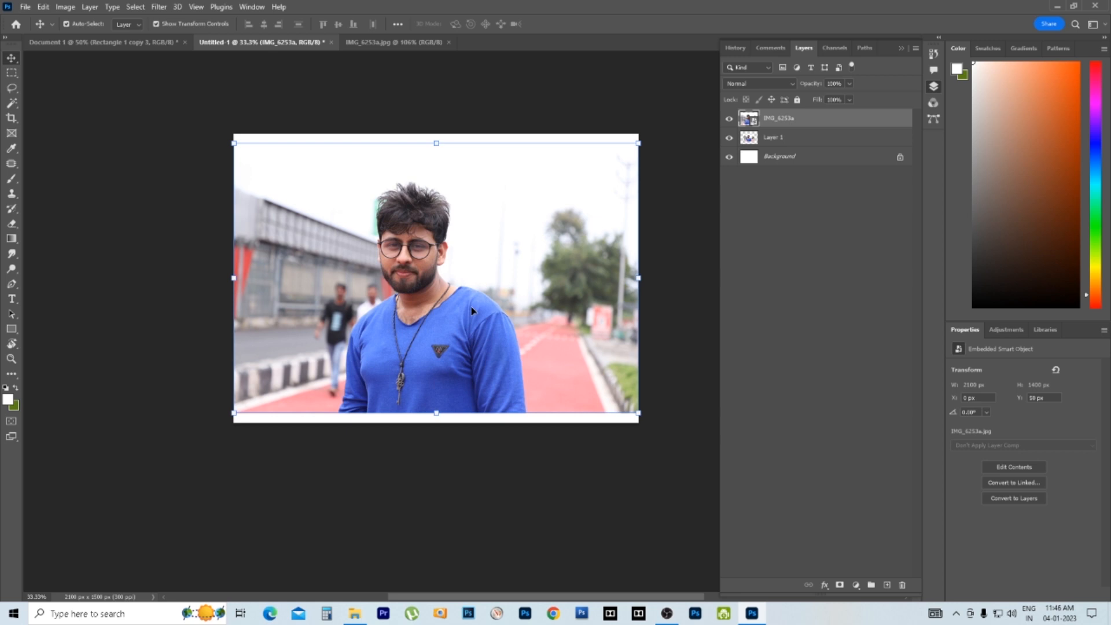
Step: Scale the placed smart object down about its centre to about 1284 x 856 px, matching the pasted photo beneath it
click(786, 139)
click(798, 118)
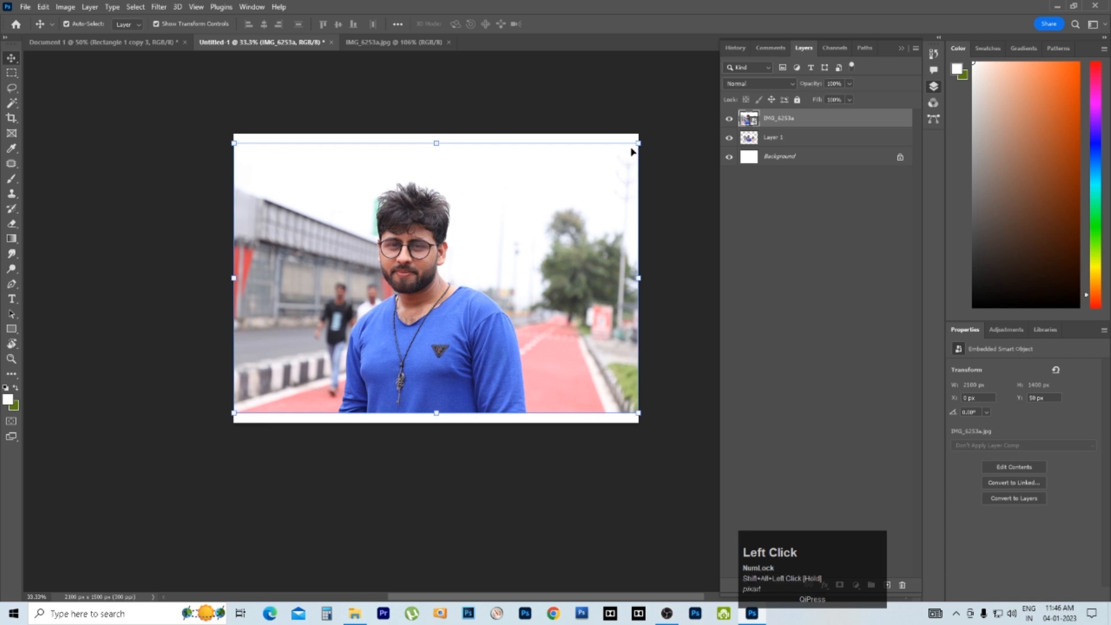
drag(635, 145, 571, 226)
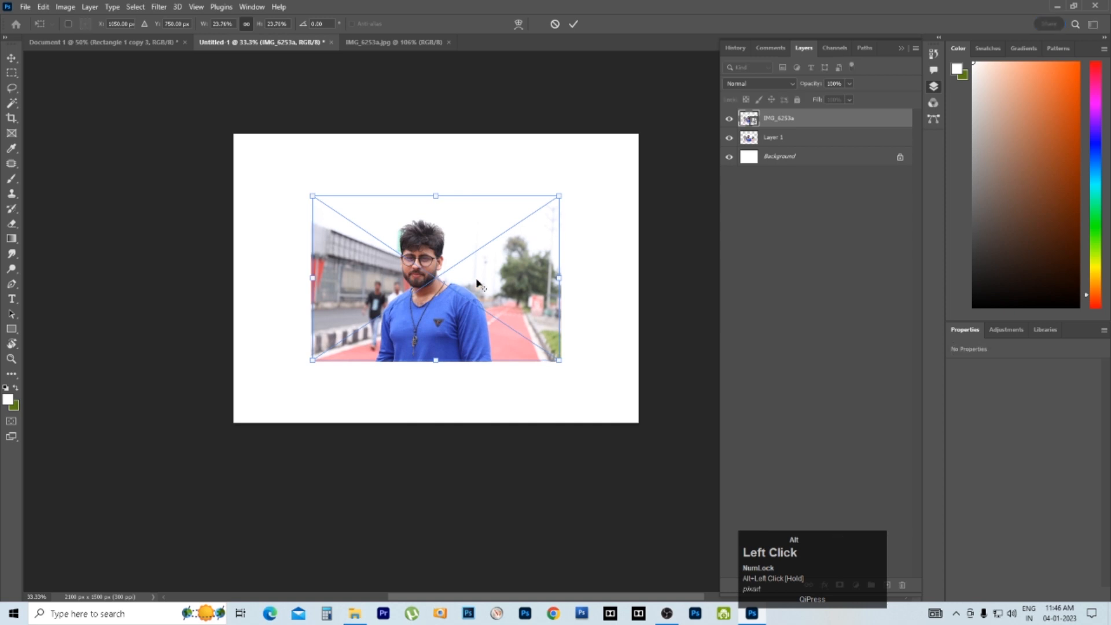
key(Return)
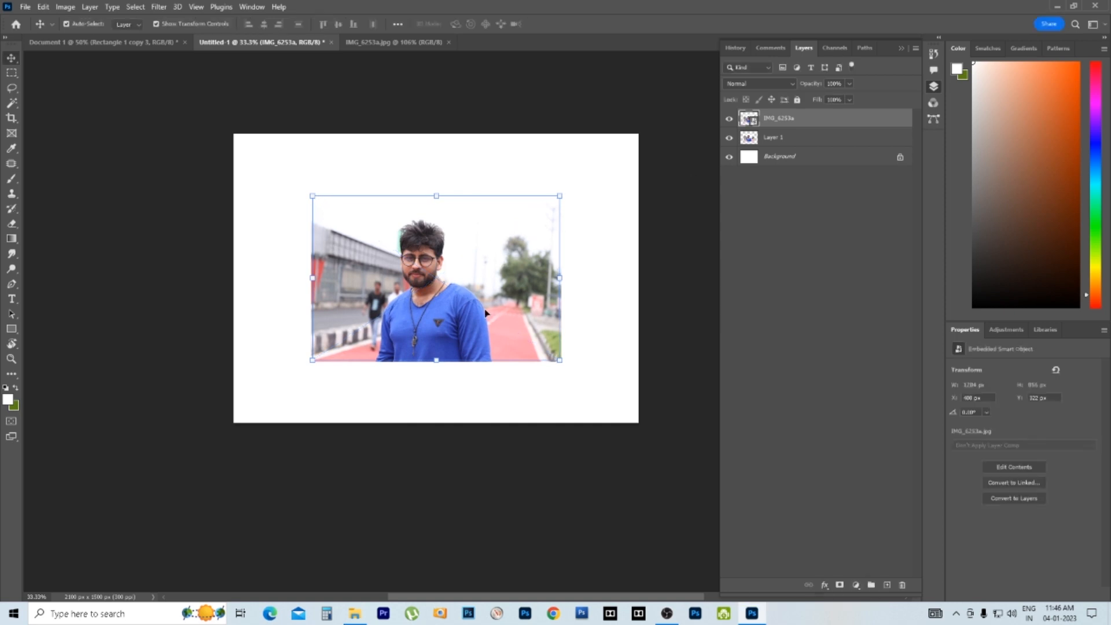
Step: Move the placed photo to the canvas's upper left and the pasted one to its lower right, and collapse the Color and Properties panels
drag(489, 314, 424, 280)
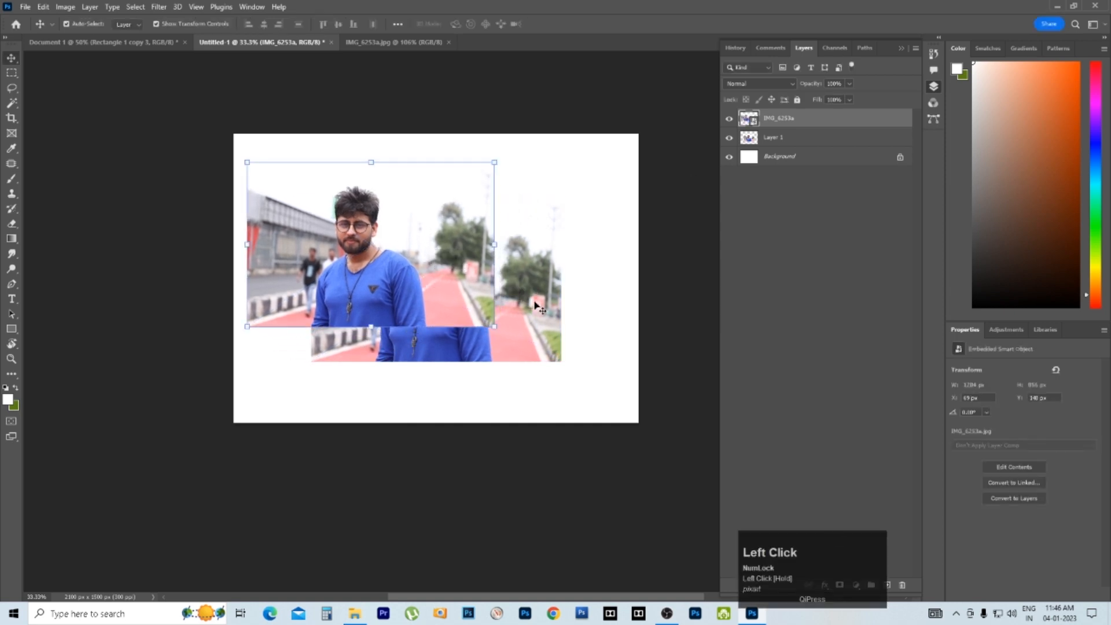
drag(536, 305, 607, 334)
click(1105, 37)
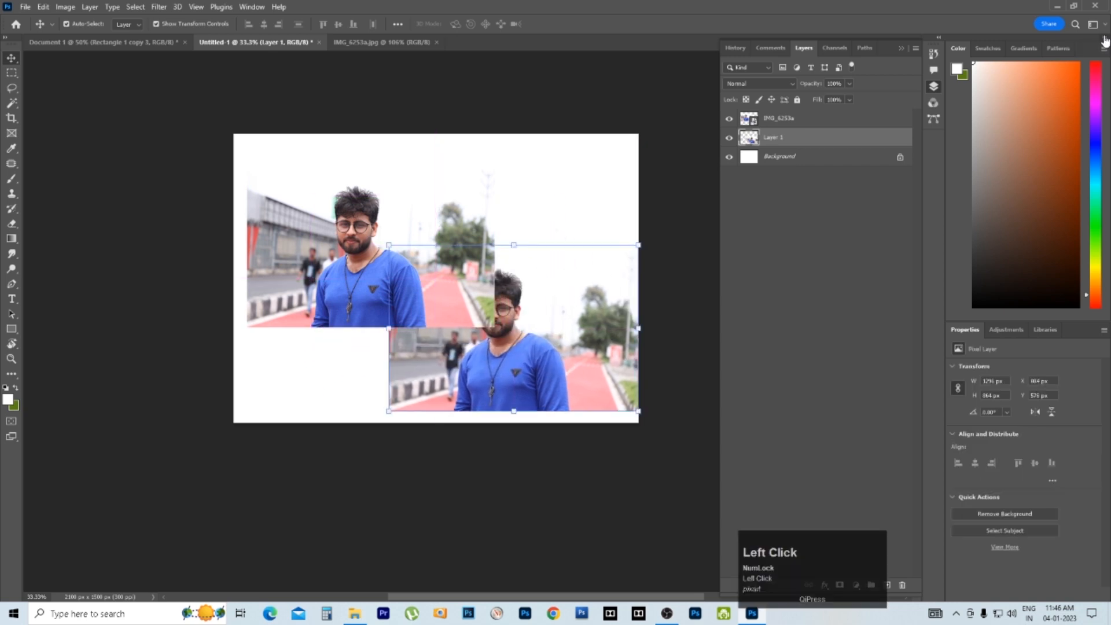
drag(1049, 82, 1106, 85)
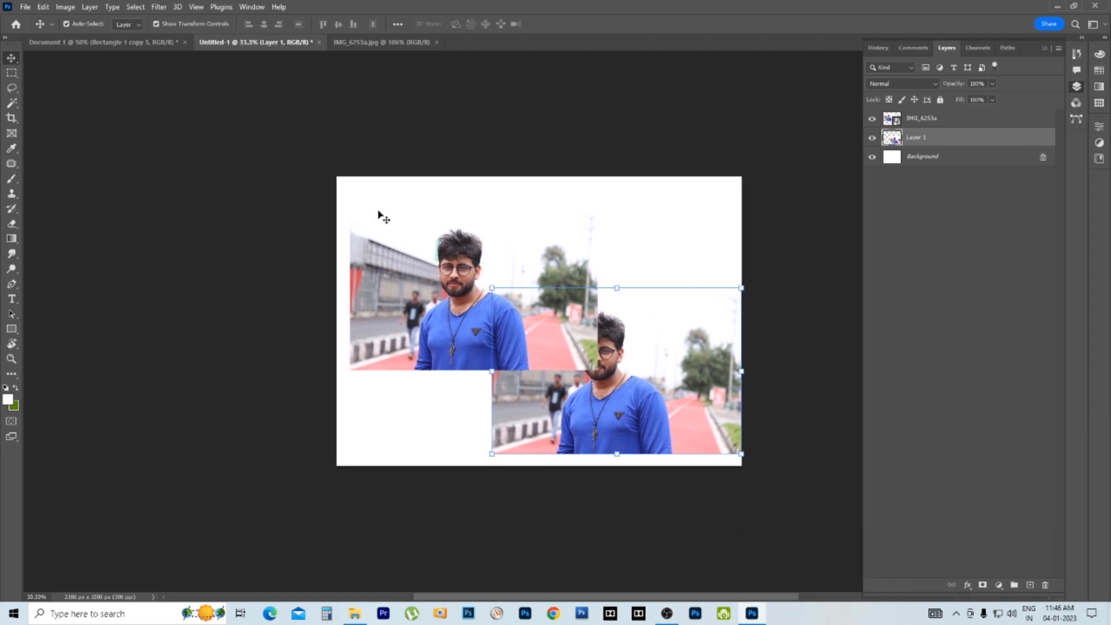
Step: Move the pasted photo up level with the placed one, partly behind it and extending past the canvas's right edge
key(ctrl+plus)
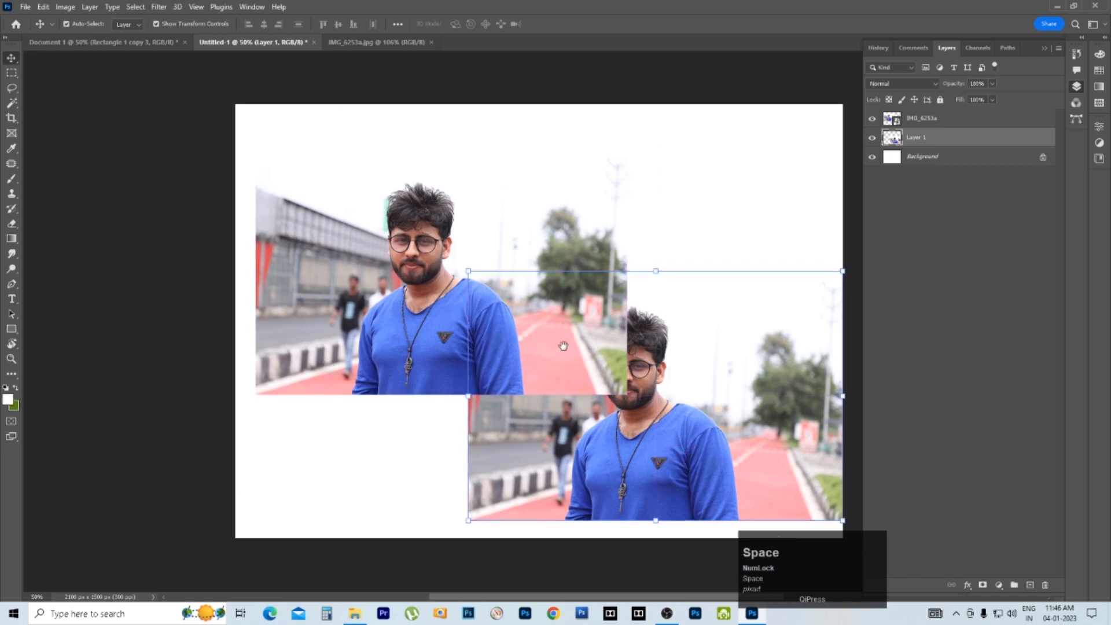
drag(702, 400, 718, 277)
drag(689, 218, 774, 307)
drag(359, 347, 770, 284)
drag(353, 278, 484, 283)
drag(770, 254, 442, 359)
ctrl+click(442, 359)
drag(810, 324, 544, 298)
drag(599, 263, 700, 294)
alt+click(699, 293)
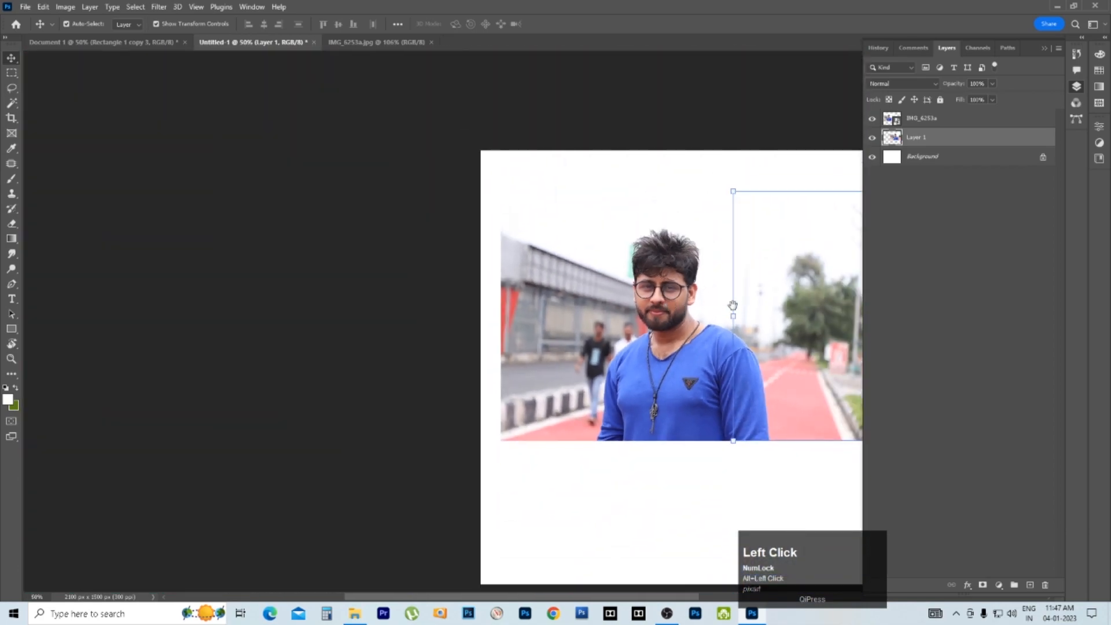
drag(733, 305, 340, 292)
Step: Shrink the placed smart object about its centre to roughly a tenth of its width
click(340, 292)
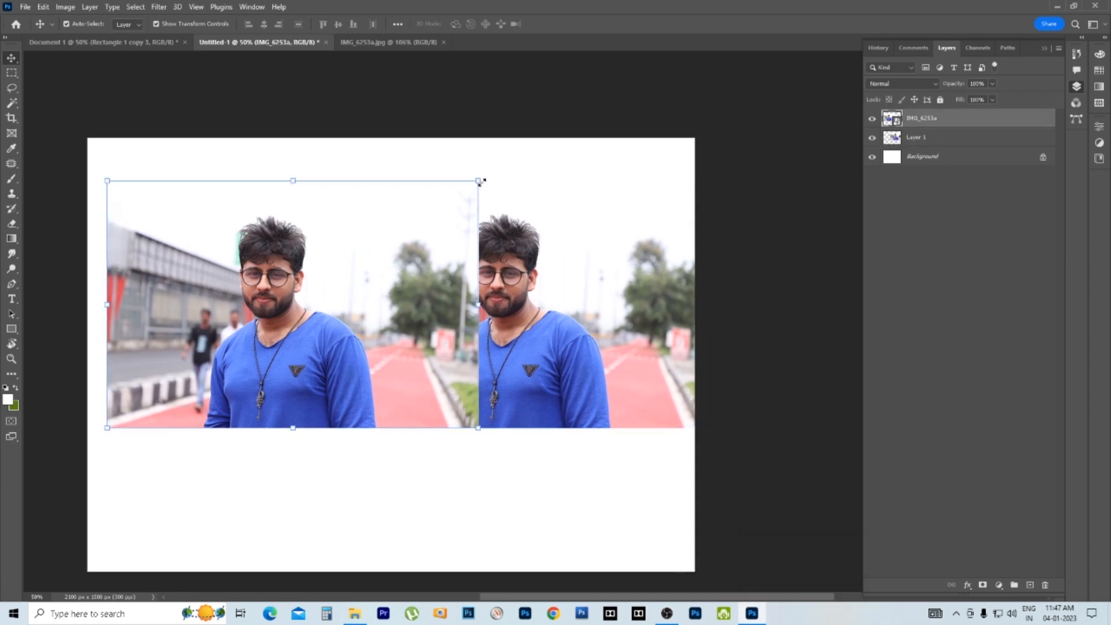
key(alt)
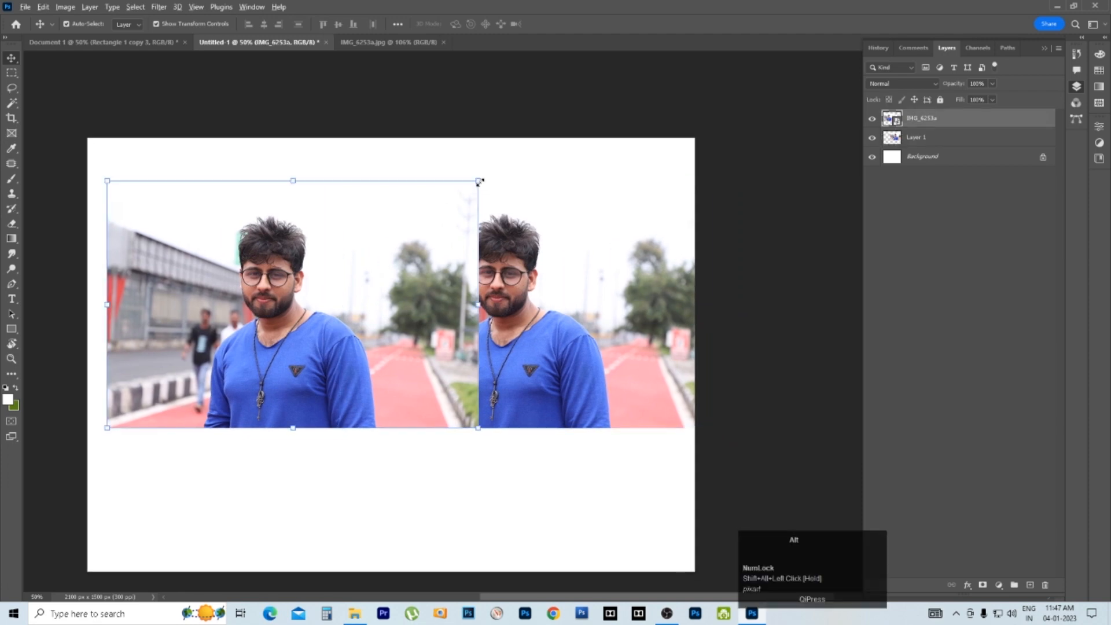
drag(480, 181, 307, 285)
click(306, 284)
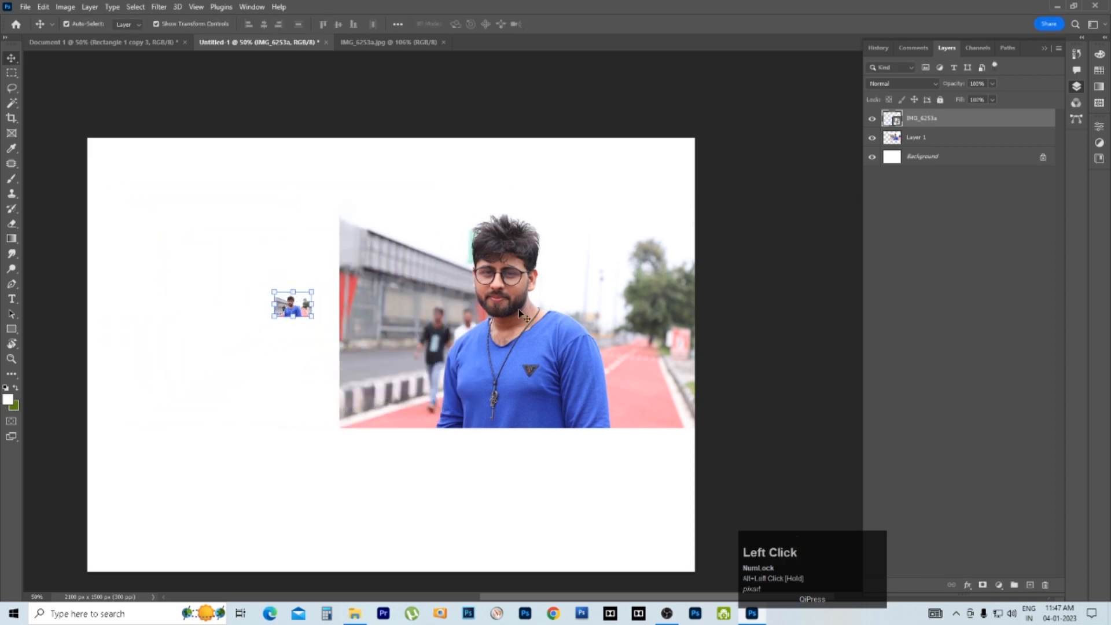
Step: Shrink the pasted Layer 1 photo about its centre to a thumbnail about as small as the placed photo's
click(553, 302)
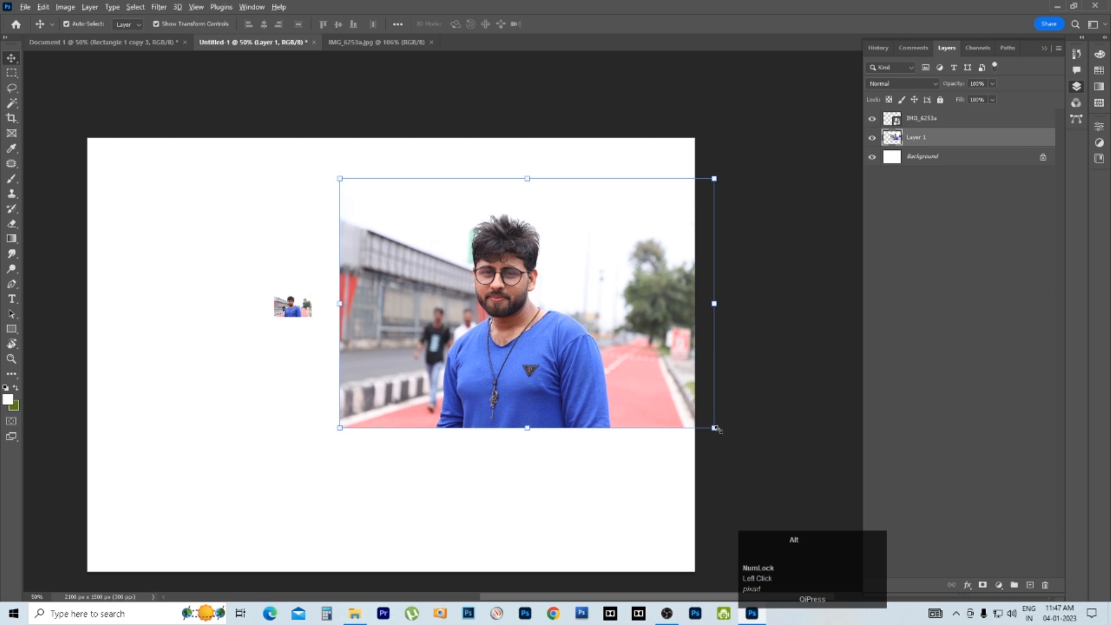
alt+click(716, 428)
drag(716, 429, 543, 330)
double_click(529, 315)
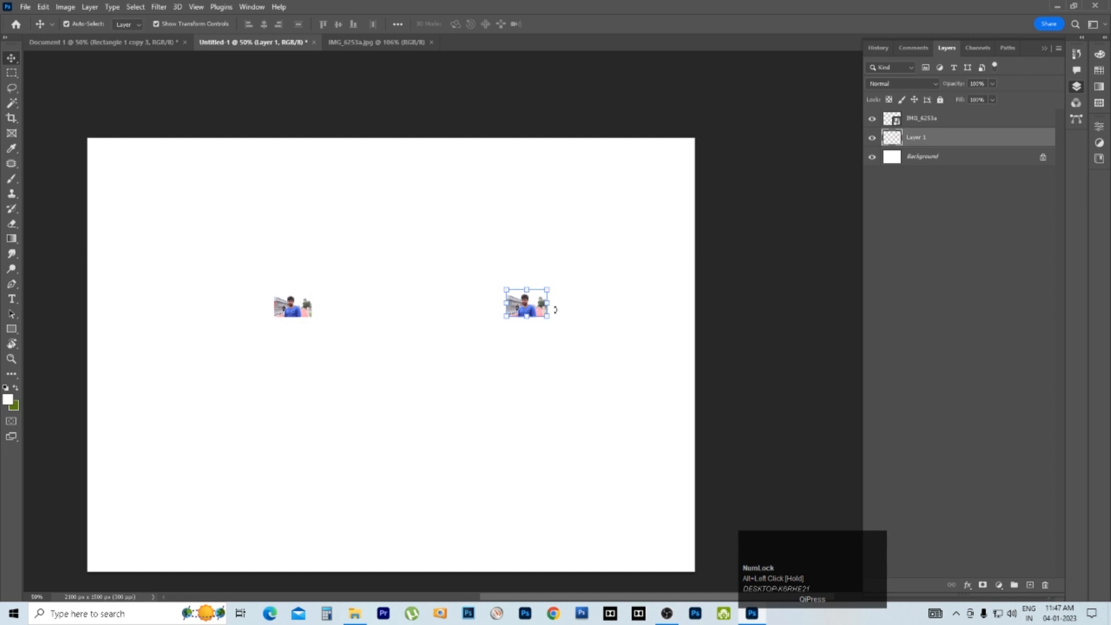
click(536, 301)
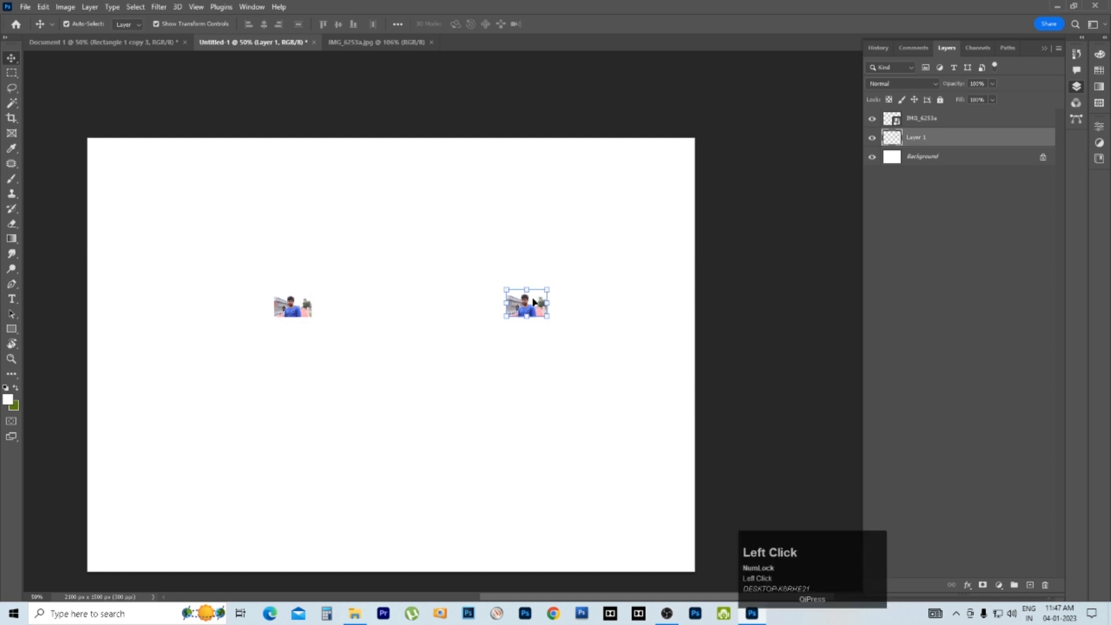
Step: Enlarge the pasted Layer 1 thumbnail about its centre to about 1405%, extending it past the canvas's right edge
key(Return)
click(309, 316)
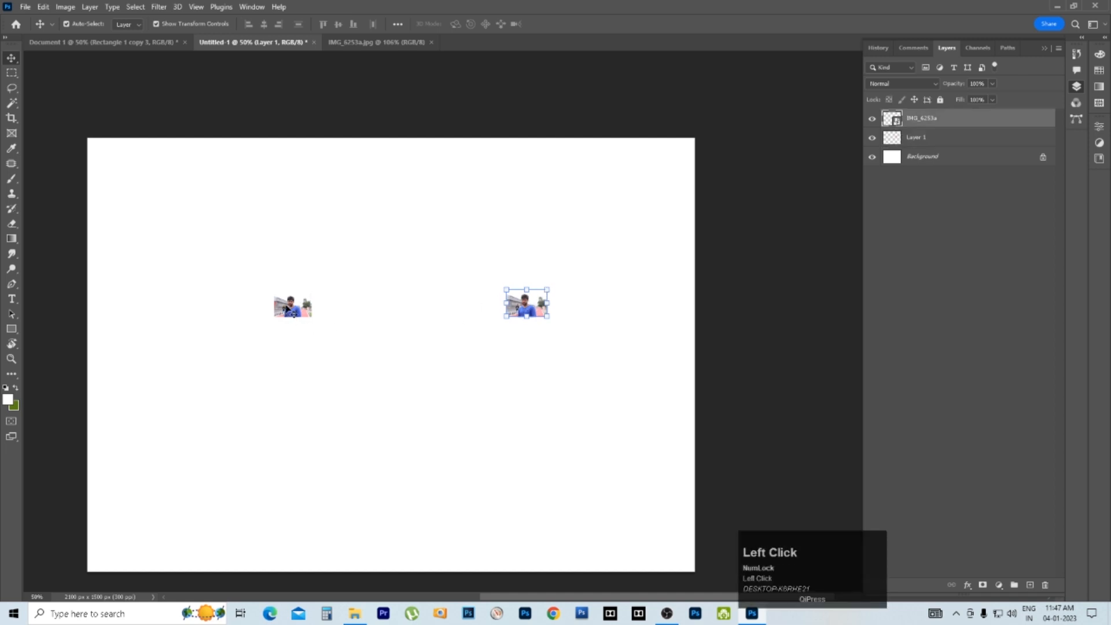
click(480, 250)
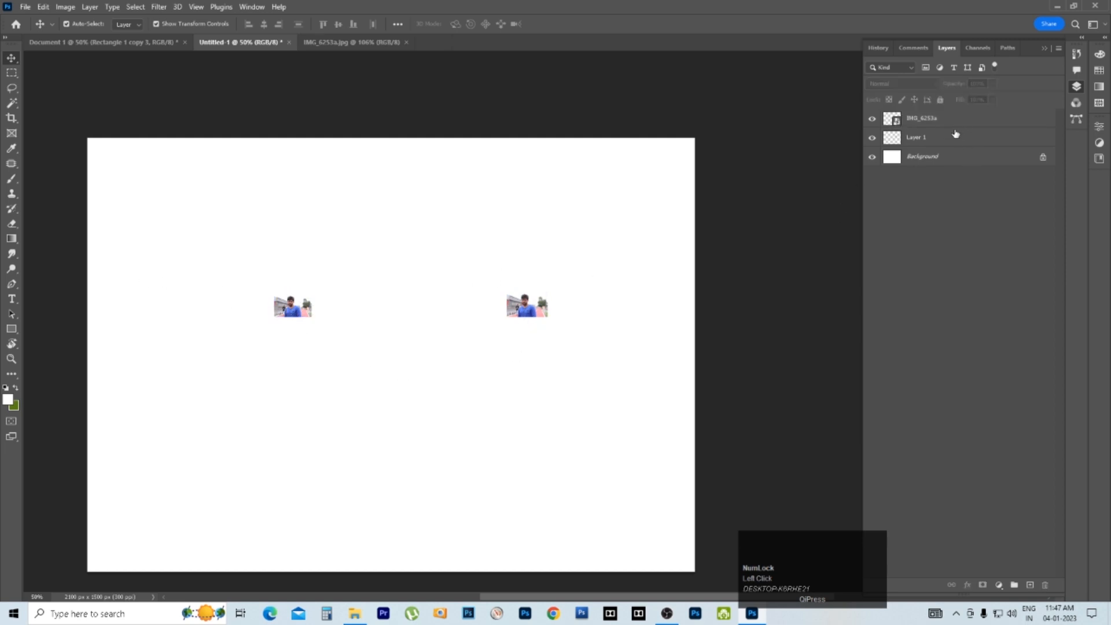
click(946, 161)
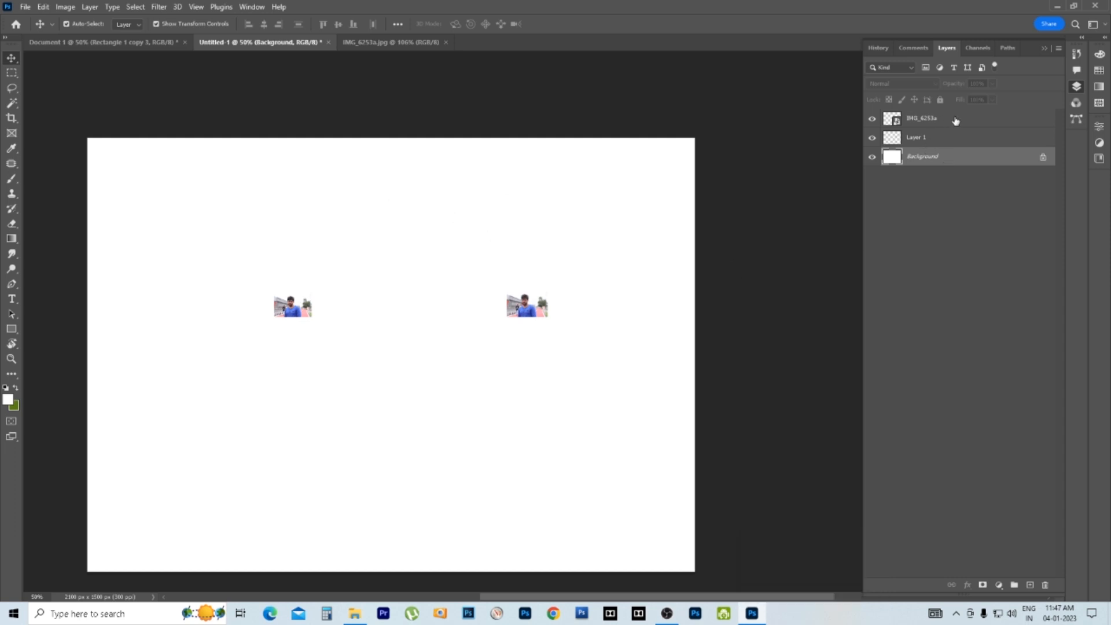
click(939, 139)
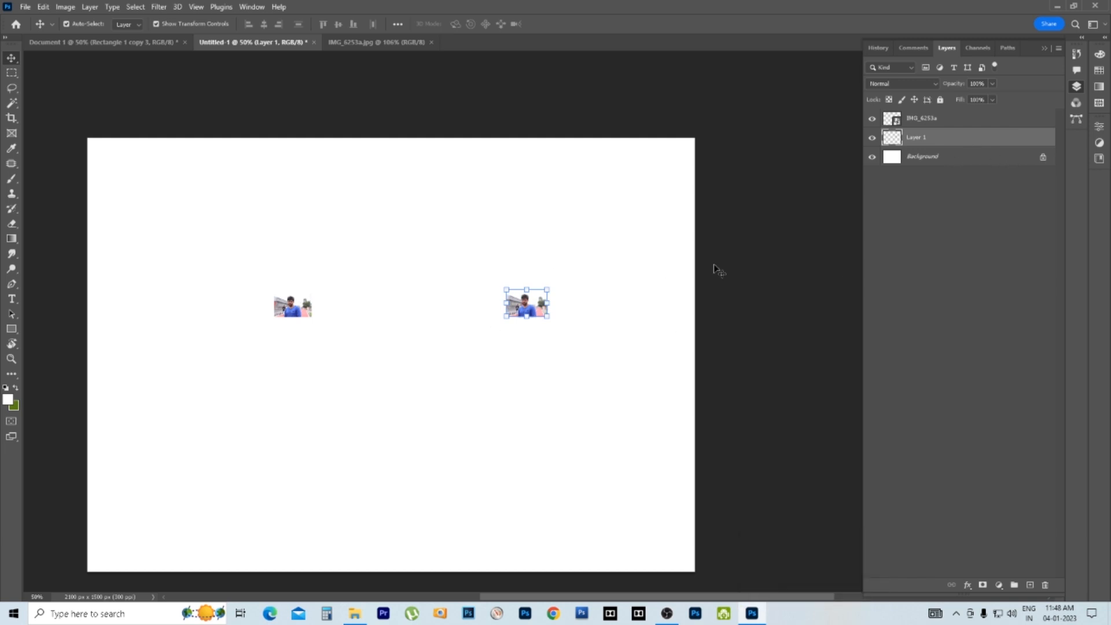
drag(547, 289, 849, 145)
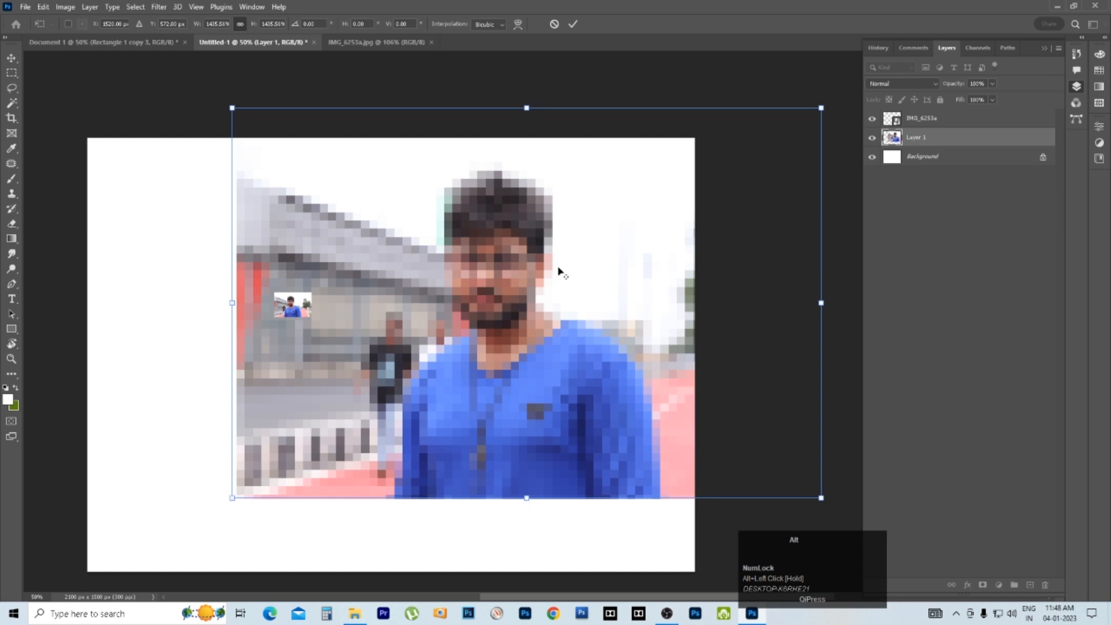
key(Return)
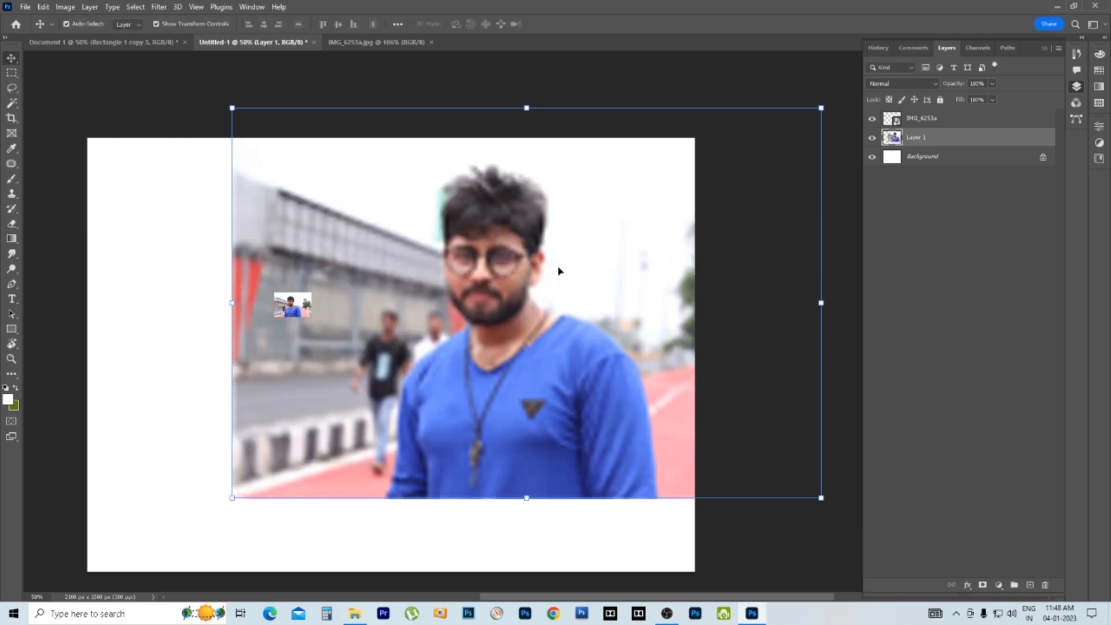
Step: Examine the enlarged pasted photo's face at 200% magnification for loss of sharpness
ctrl+click(554, 270)
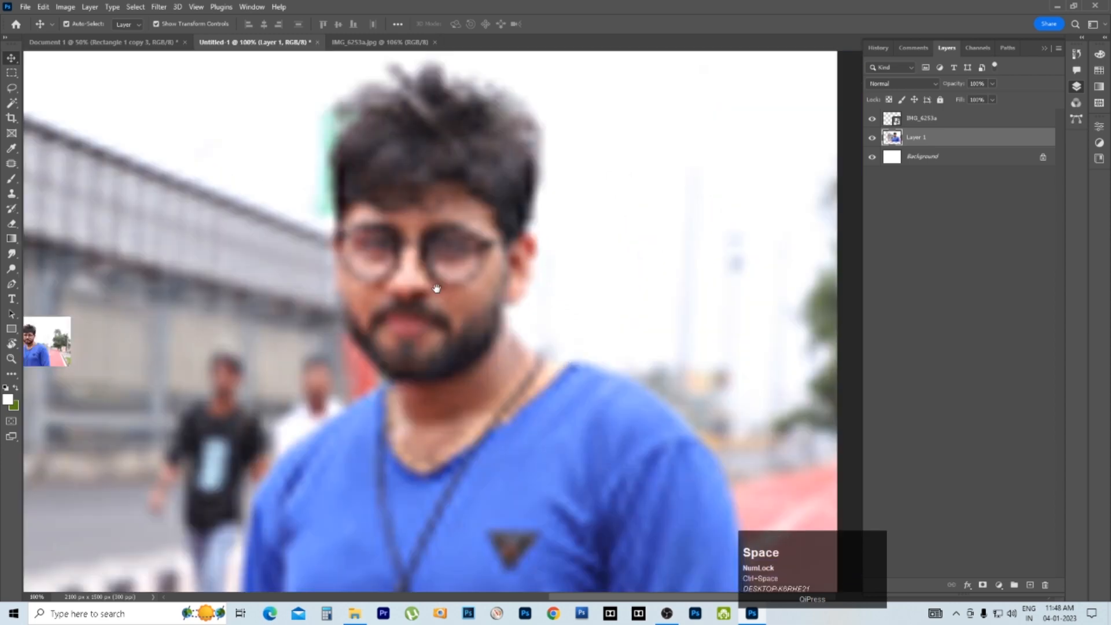
drag(436, 288, 596, 275)
ctrl+click(666, 284)
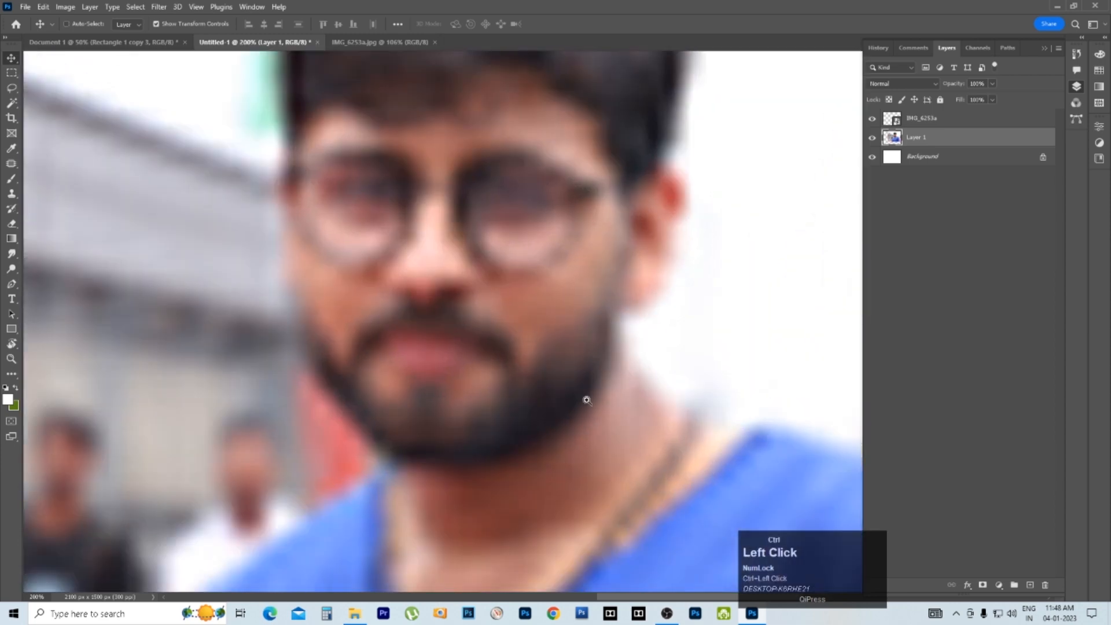
drag(511, 448, 512, 453)
drag(531, 342, 533, 371)
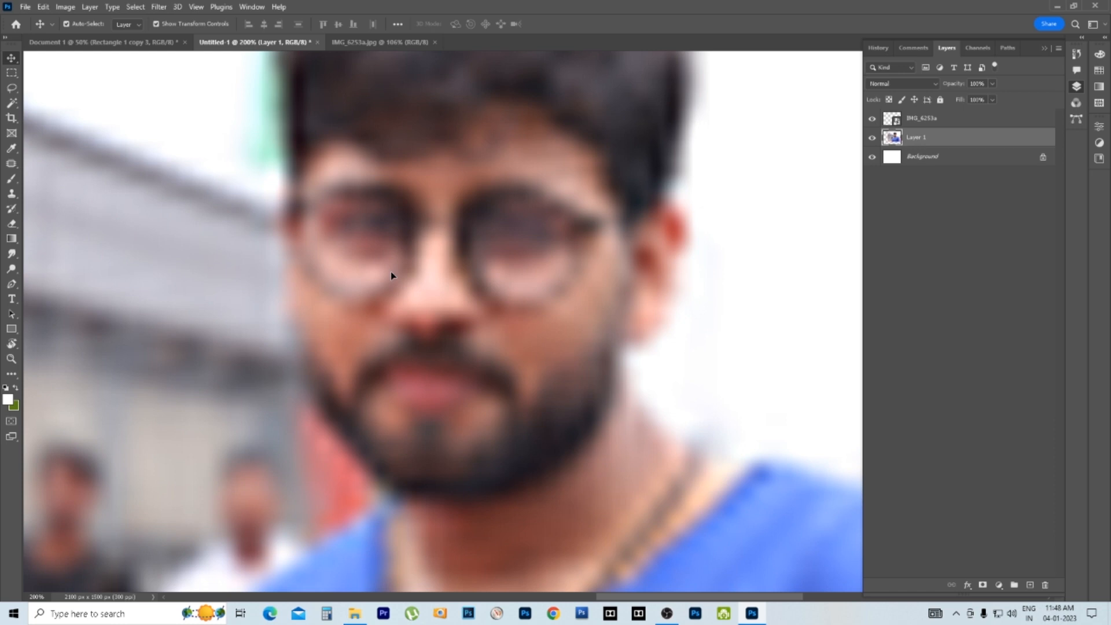
Step: Undo the pasted photo's enlargement, and scale it up again about its centre to about eight times its thumbnail width
key(ctrl+z)
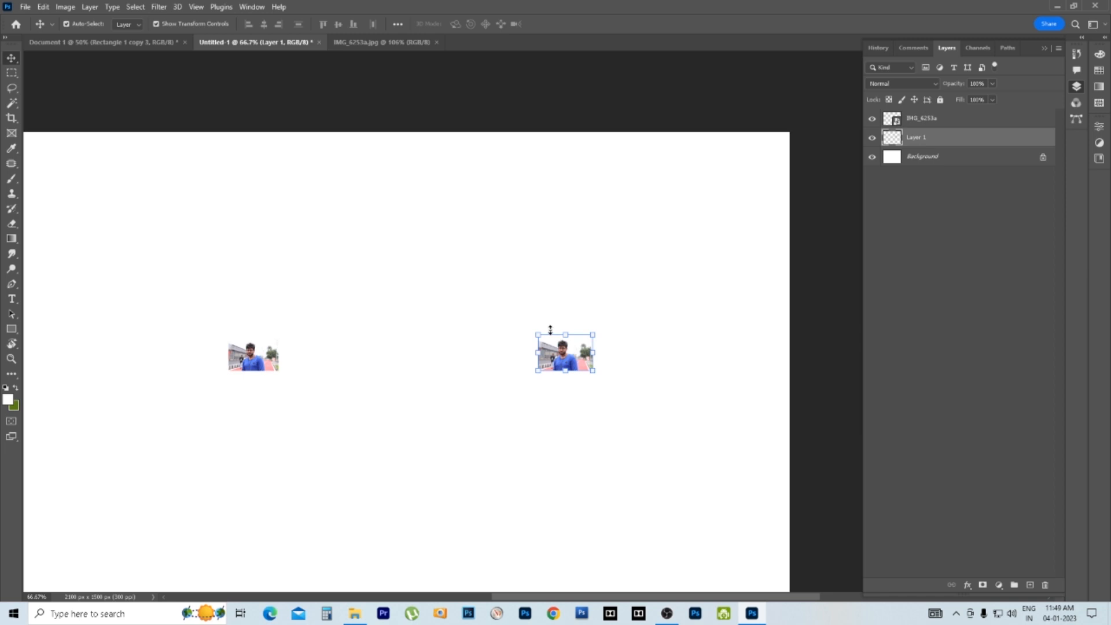
key(ctrl+z)
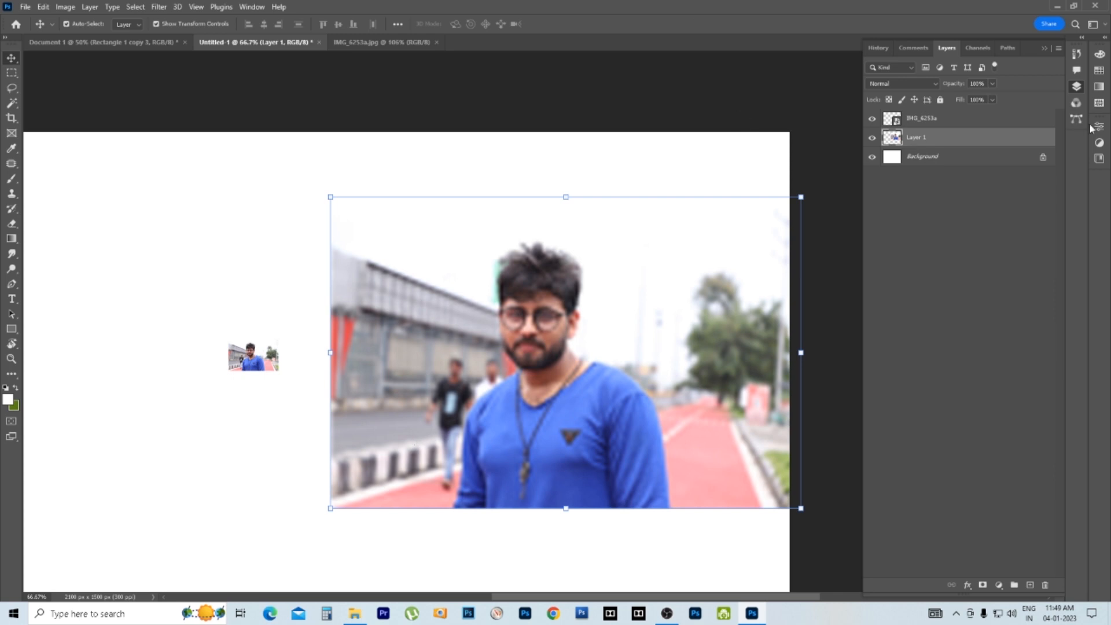
Step: Enlarge the placed IMG_6253a smart object about its centre to about 31%, partly covering the pasted photo
click(954, 123)
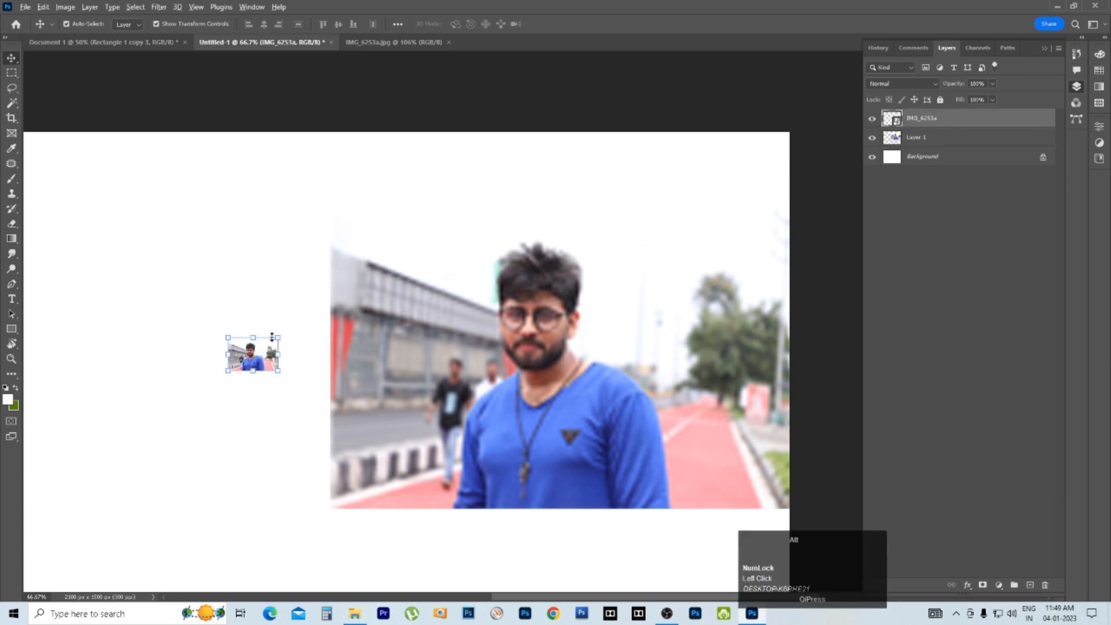
drag(278, 338, 611, 181)
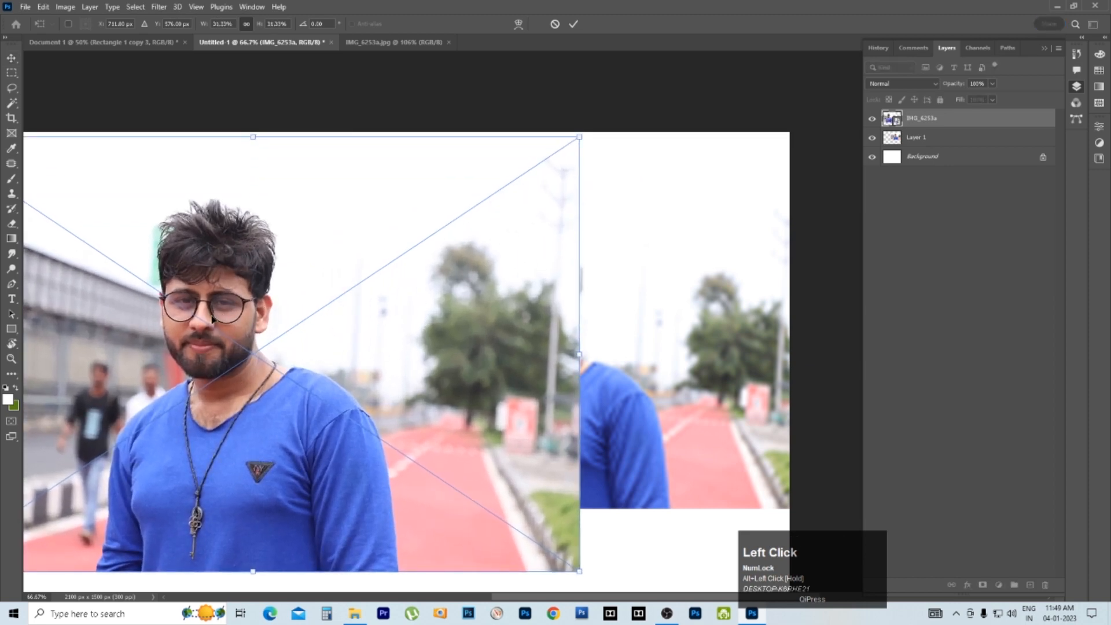
double_click(236, 282)
Step: Examine the enlarged smart object's face at 300% magnification, return to 66.7% and clear the layer selection
ctrl+click(215, 281)
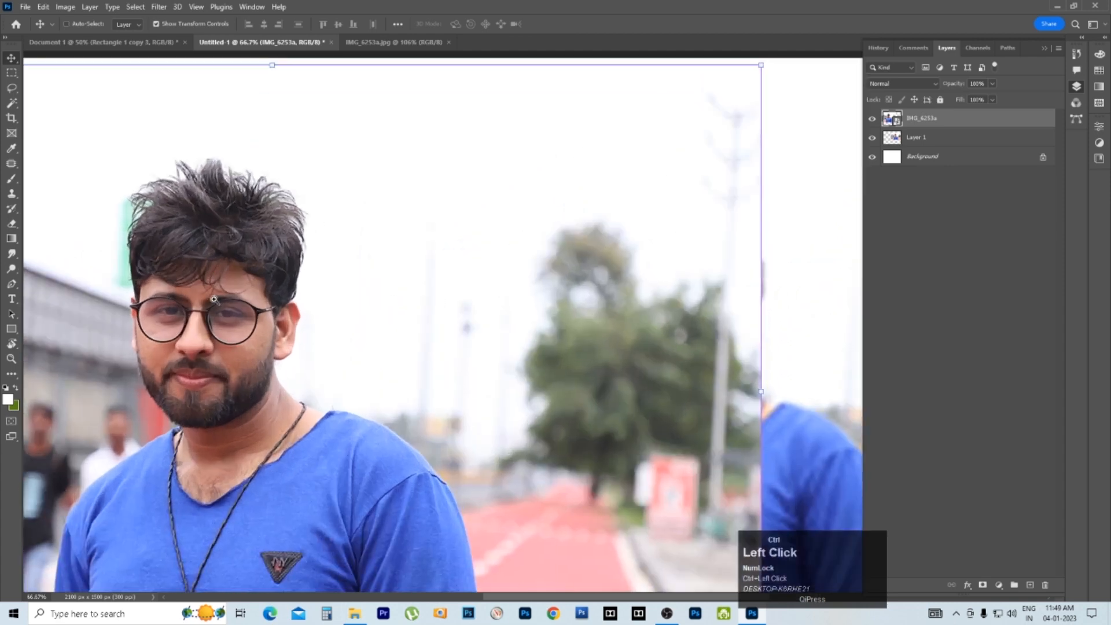
ctrl+click(204, 300)
ctrl+click(204, 317)
drag(197, 401, 224, 320)
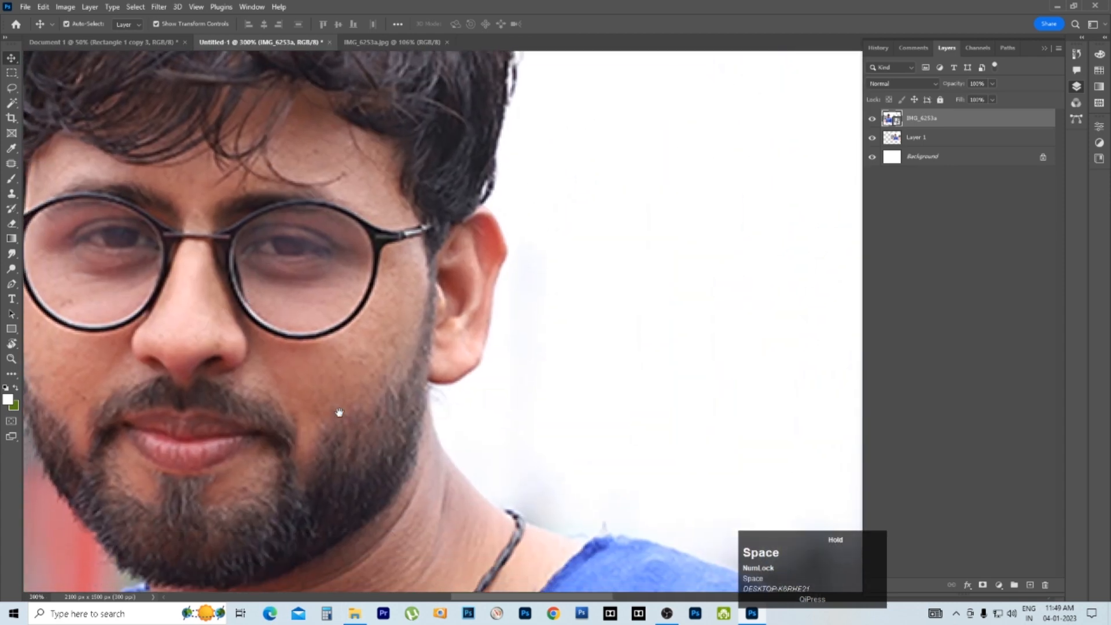
alt+click(298, 327)
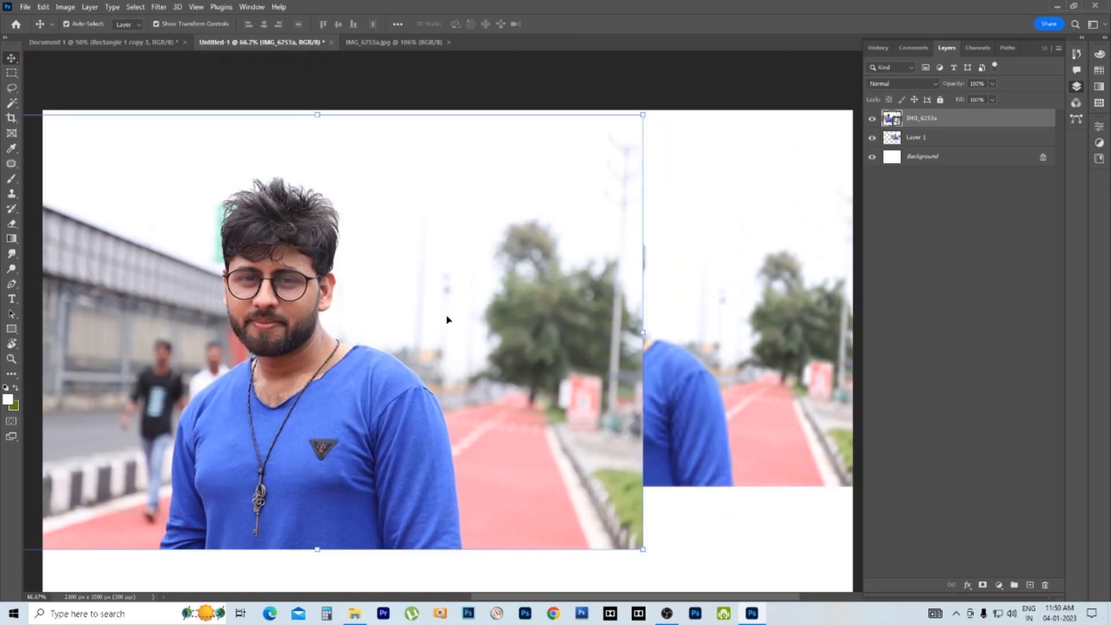
click(727, 539)
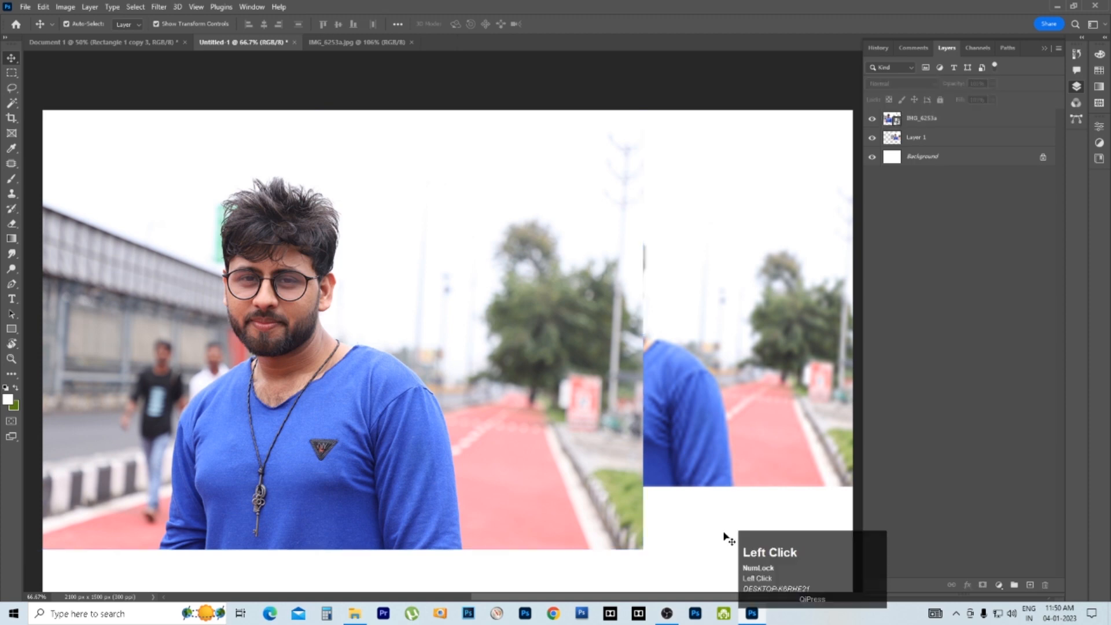
Step: Open the Save As dialog for saving on the computer and look at the file type setting
click(954, 157)
click(24, 6)
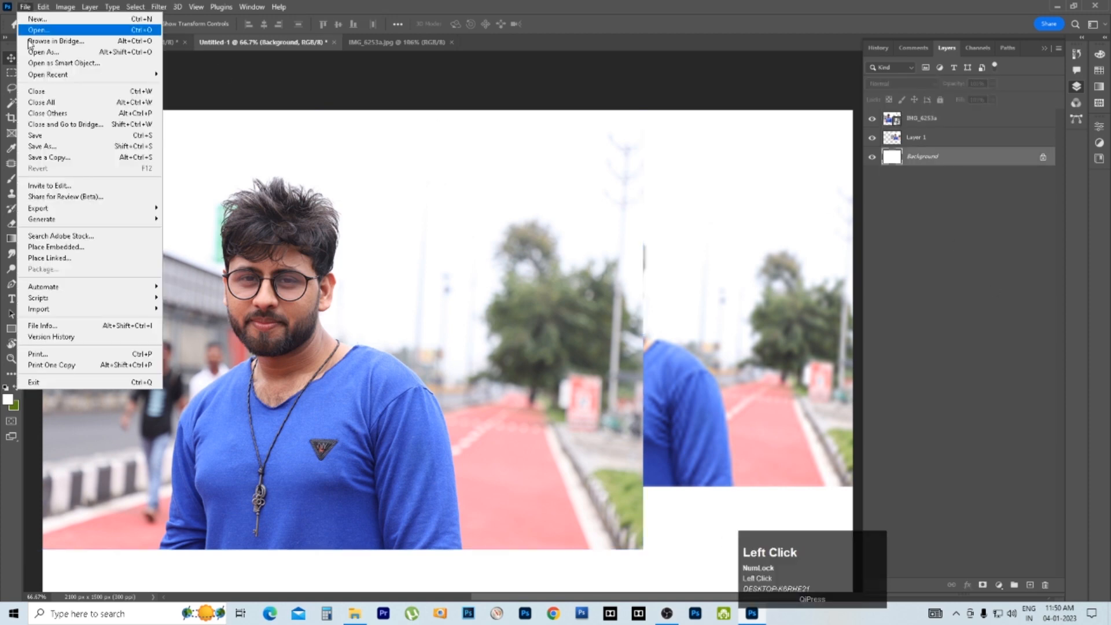
click(40, 147)
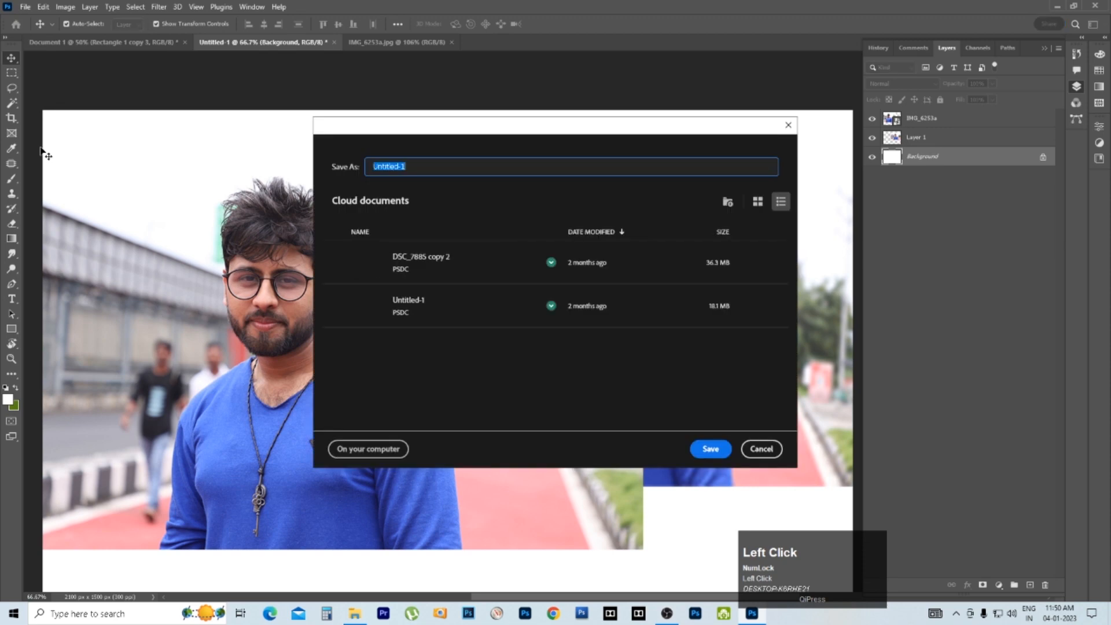
click(367, 449)
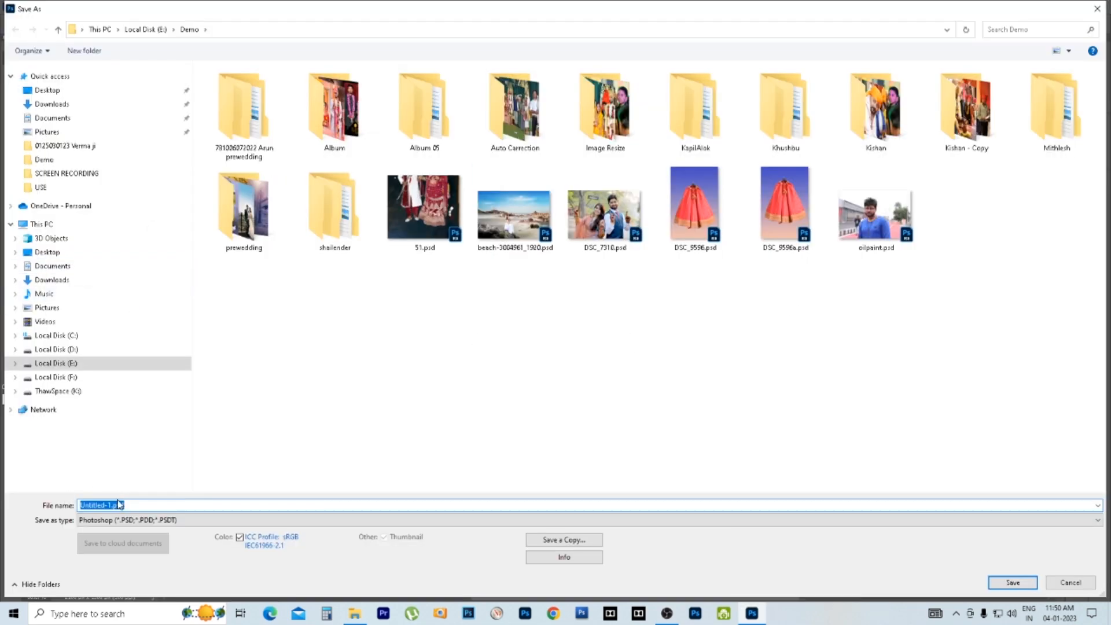
click(98, 521)
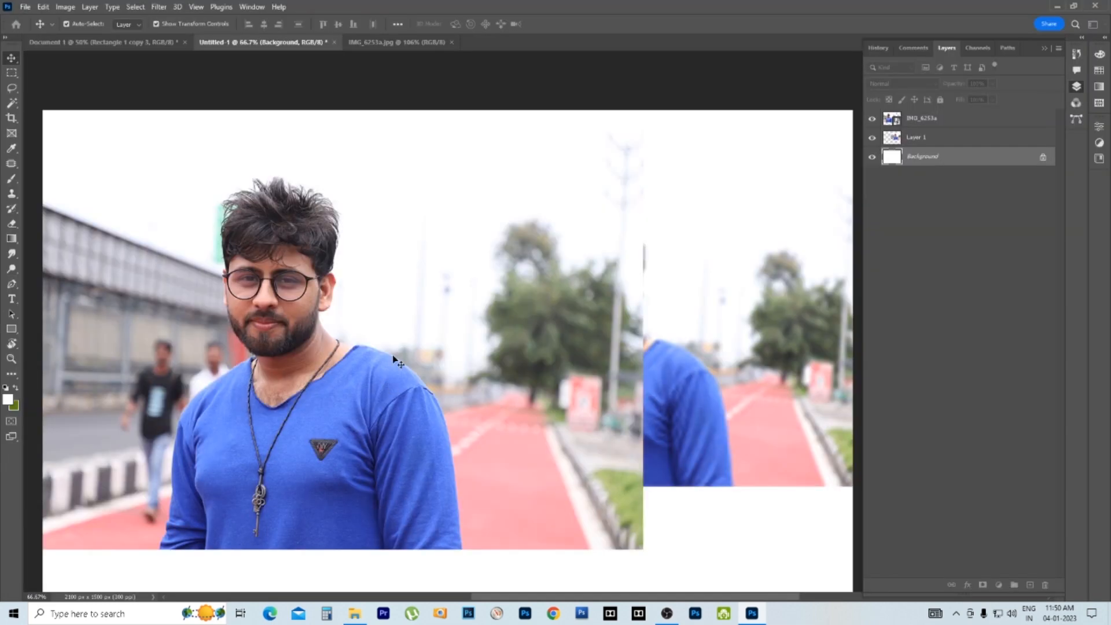
Step: Shrink the placed smart object about its centre to roughly a quarter of its width, and enlarge it again past the canvas's top edge
click(481, 395)
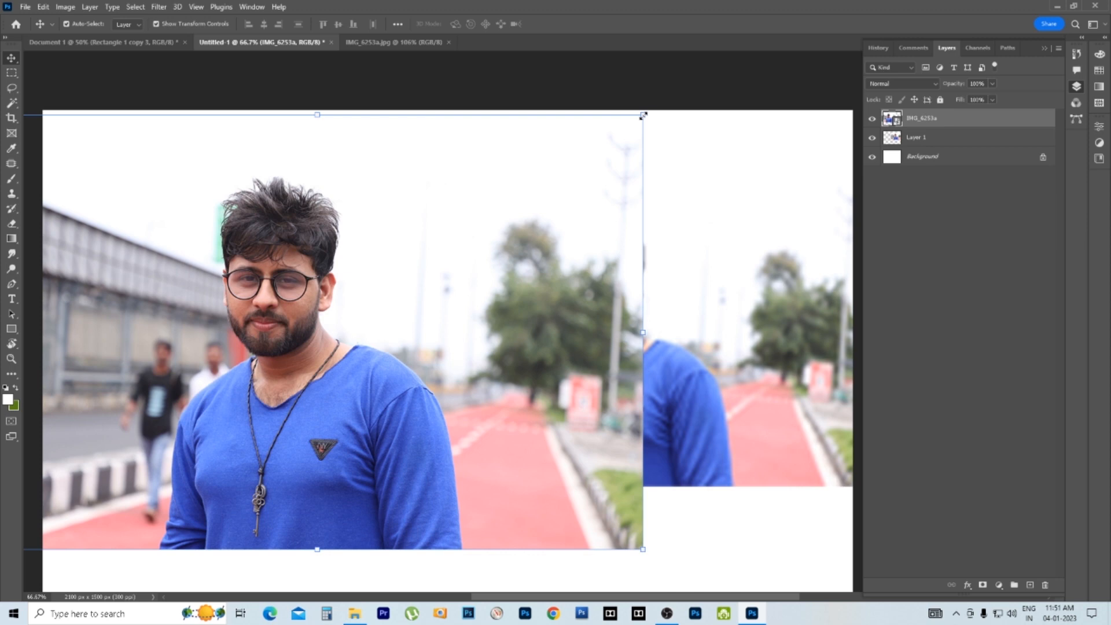
drag(643, 115, 409, 270)
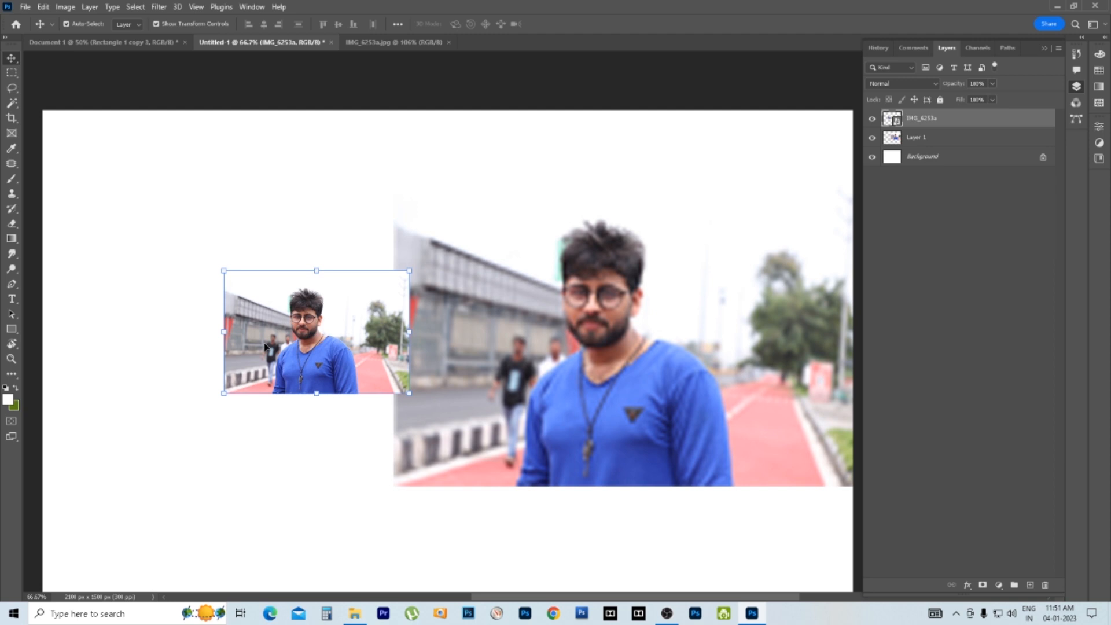
click(302, 334)
drag(409, 270, 763, 151)
double_click(276, 247)
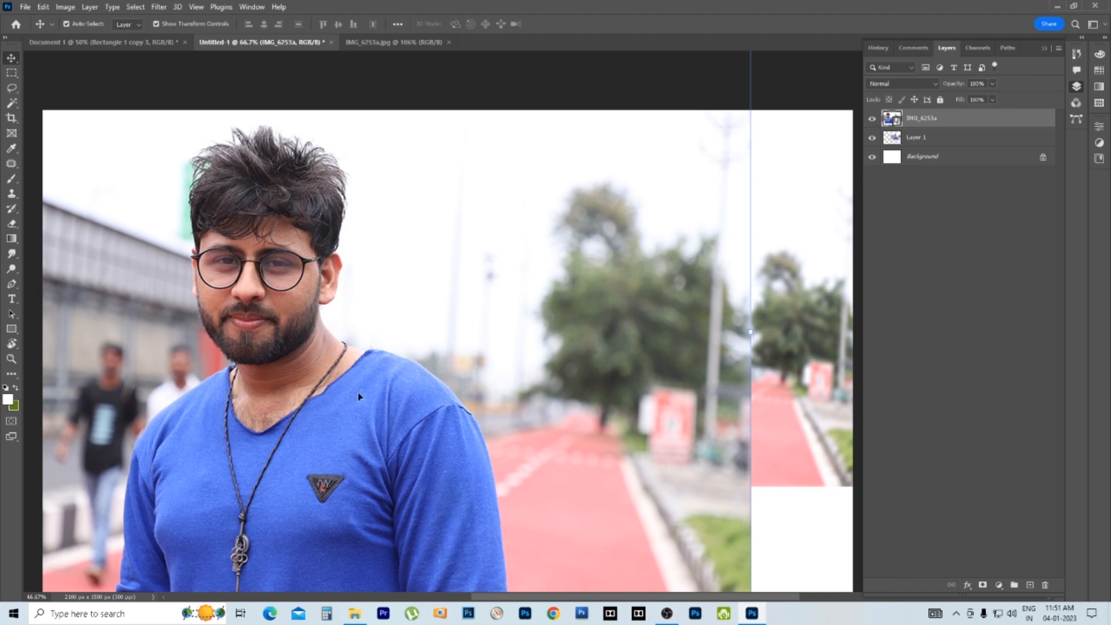
Step: Enlarge the placed smart object about its centre to about 60% so that it covers the whole canvas
click(508, 352)
key(ctrl+minus)
key(ctrl+minus)
key(ctrl+minus)
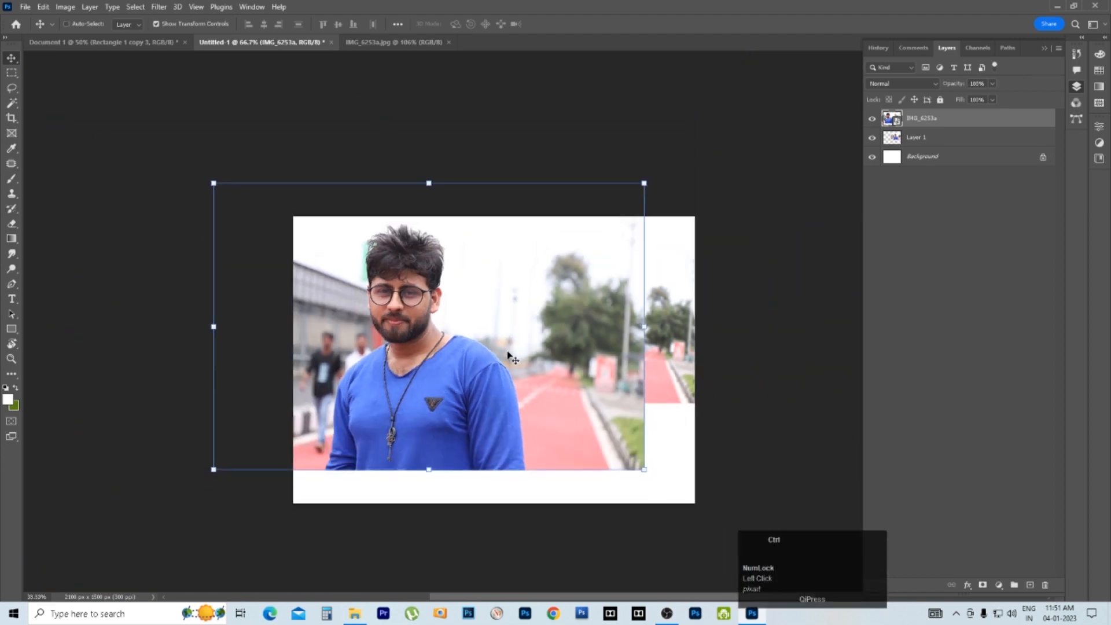
drag(618, 216, 692, 174)
key(Return)
key(Return)
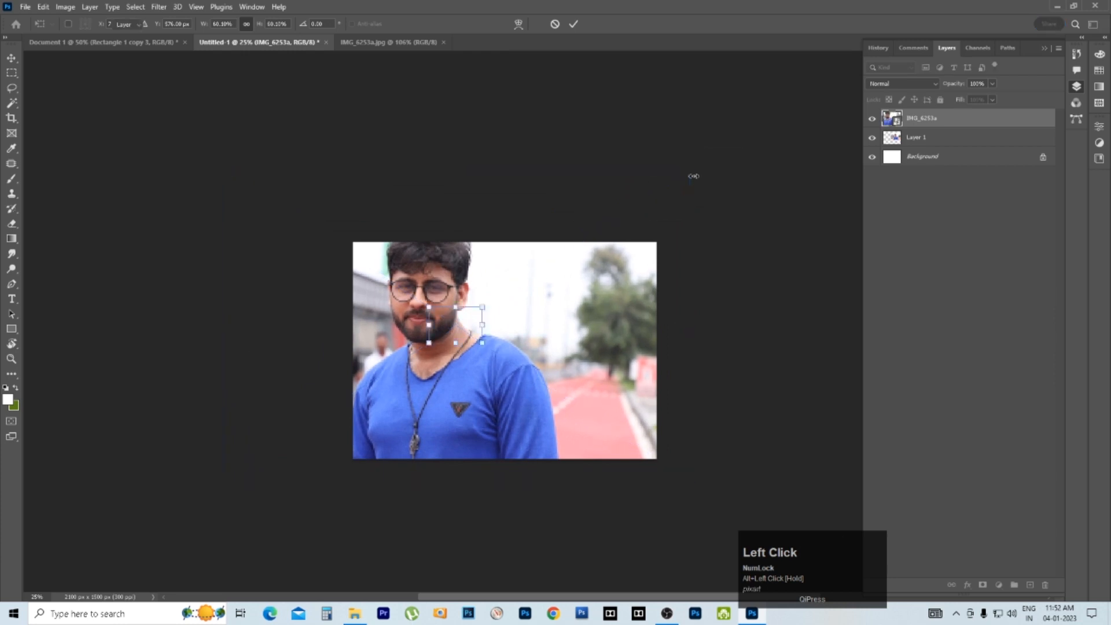
key(ctrl+plus)
key(ctrl+plus)
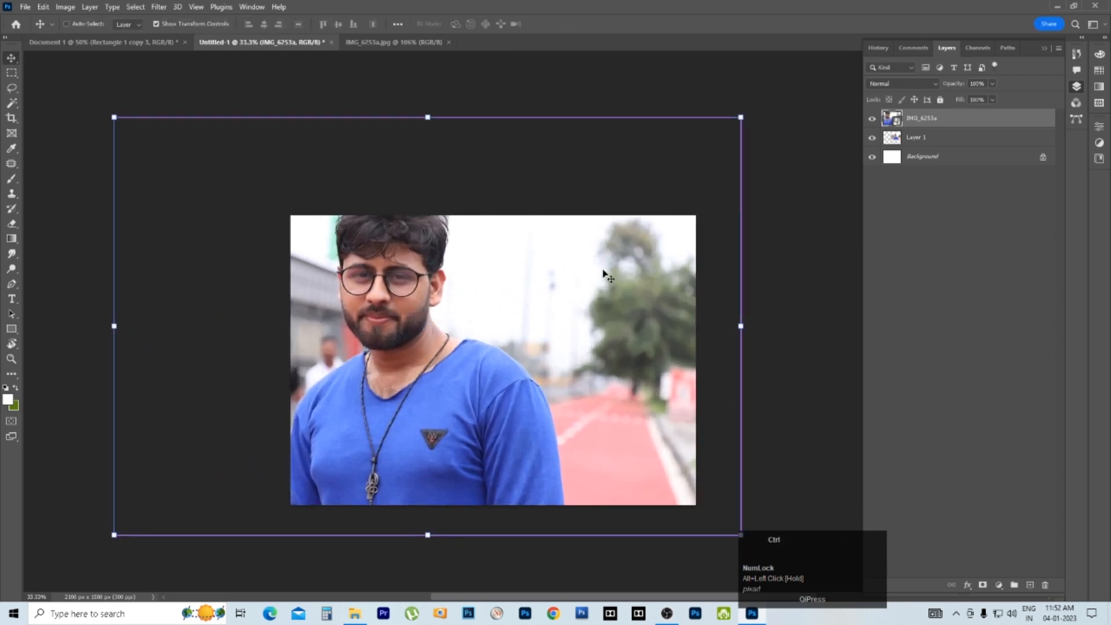
Step: Step back to the small version of the placed smart object and inspect its face at 700% magnification
key(ctrl+alt+z)
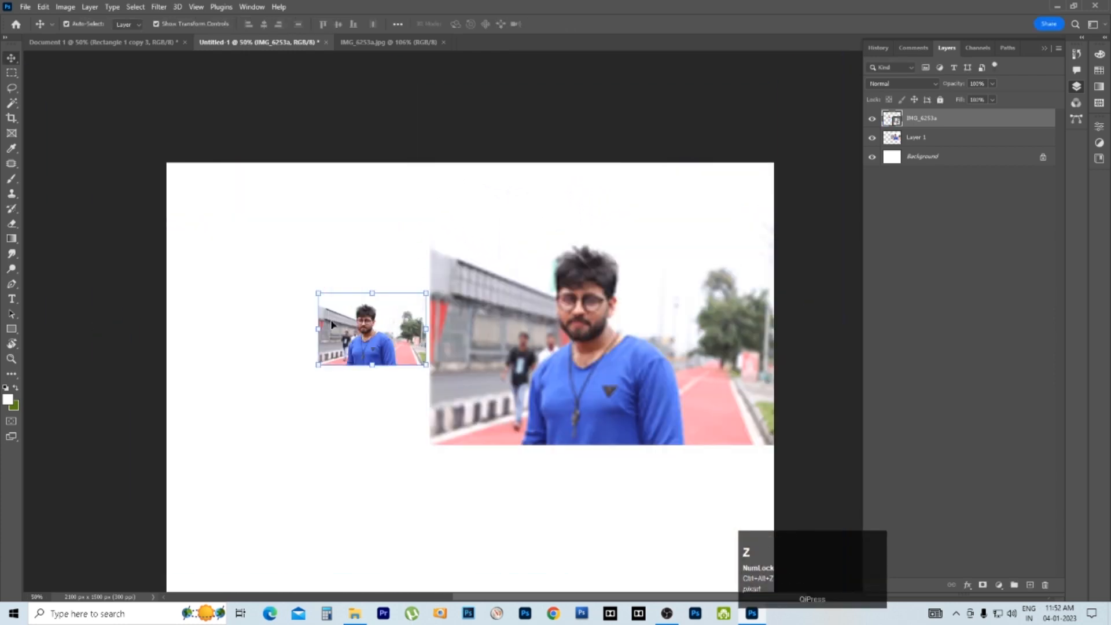
click(364, 311)
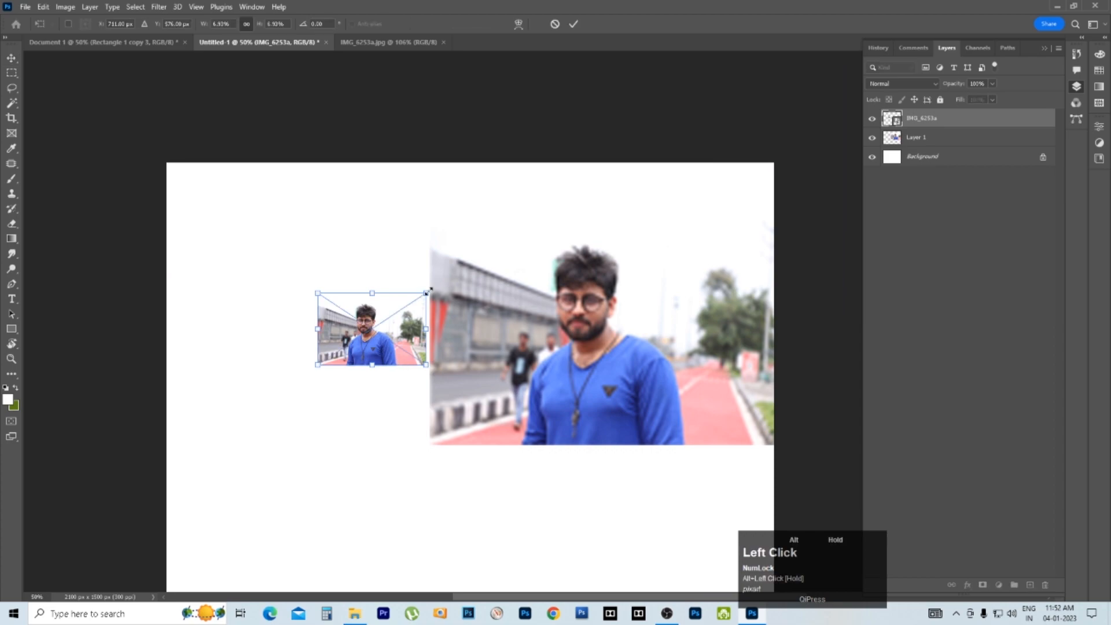
ctrl+click(377, 322)
drag(452, 332, 505, 332)
drag(218, 332, 401, 325)
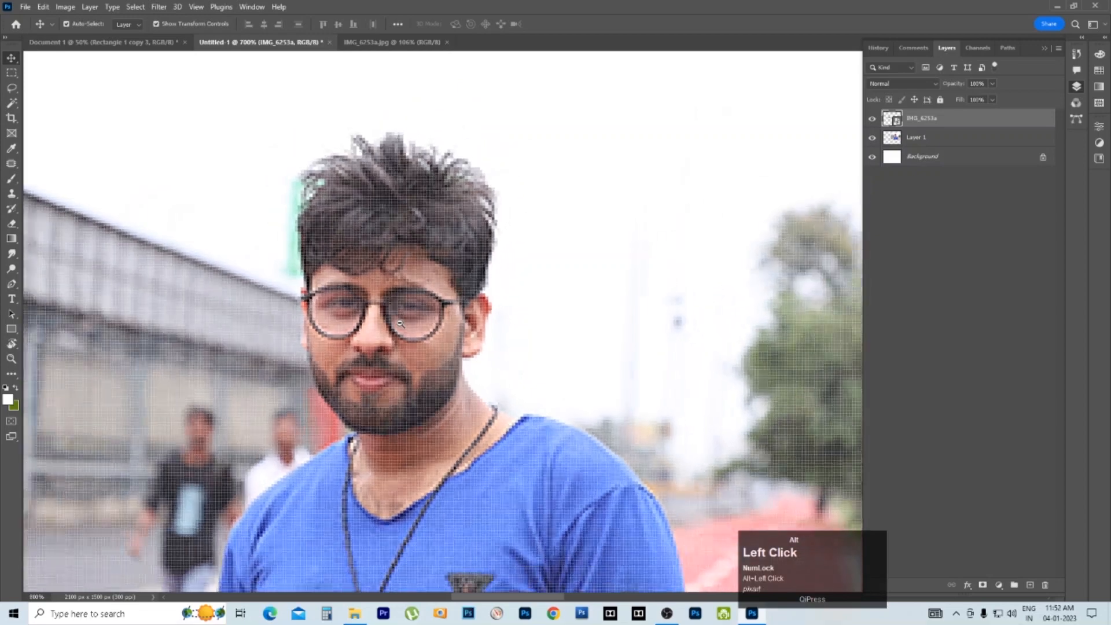
ctrl+click(388, 337)
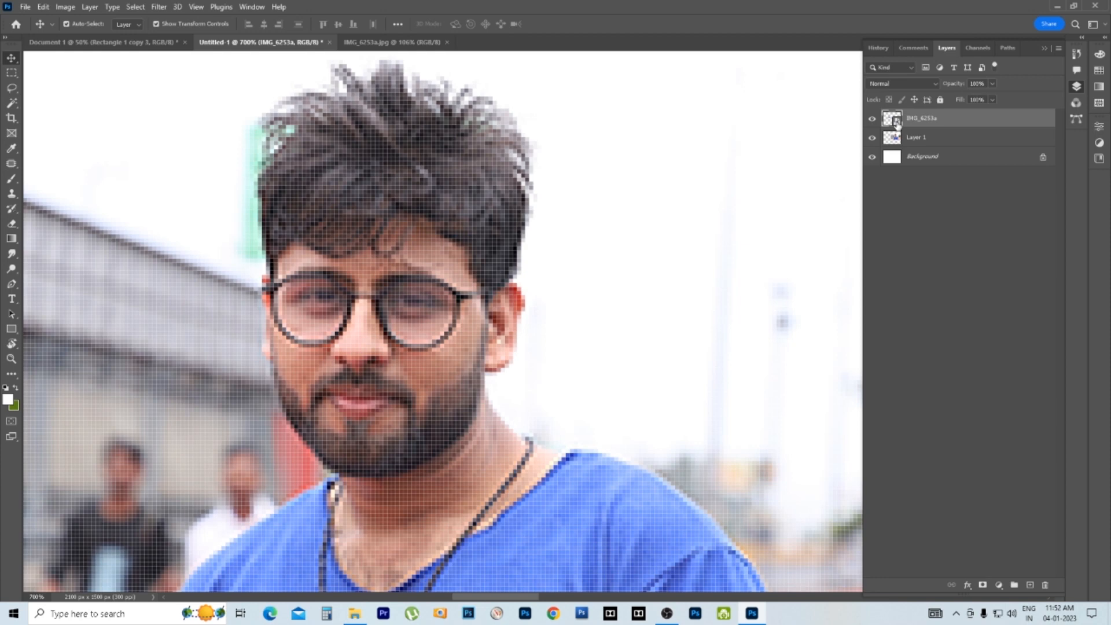
Step: Open the contents of the IMG_6253a smart object, inspect the face up close and return to 100% magnification
double_click(897, 124)
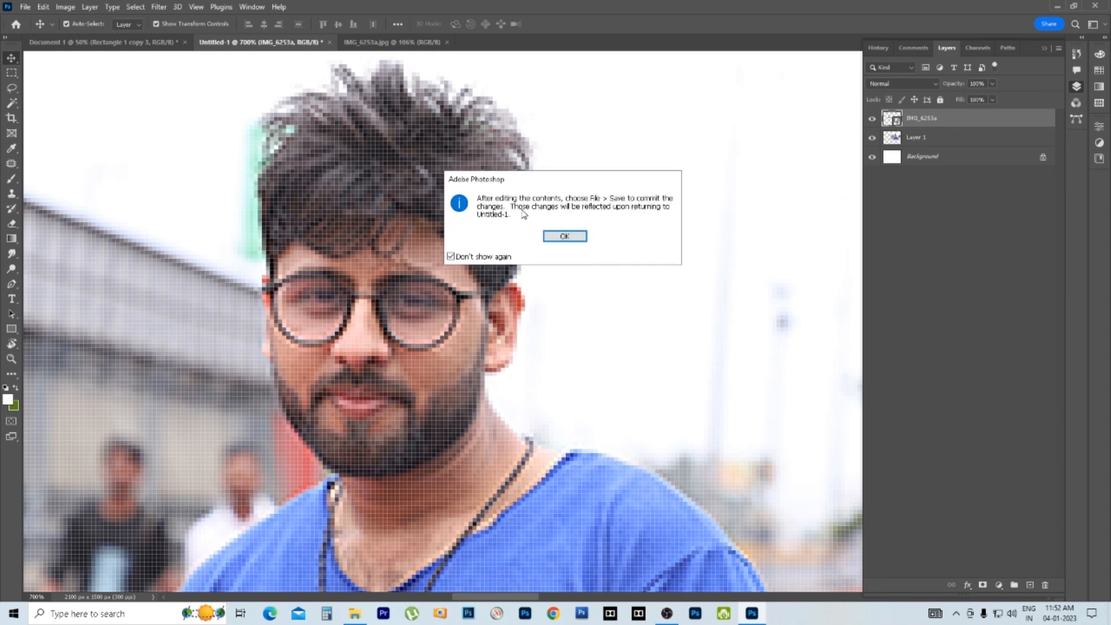
click(561, 236)
key(ctrl+space)
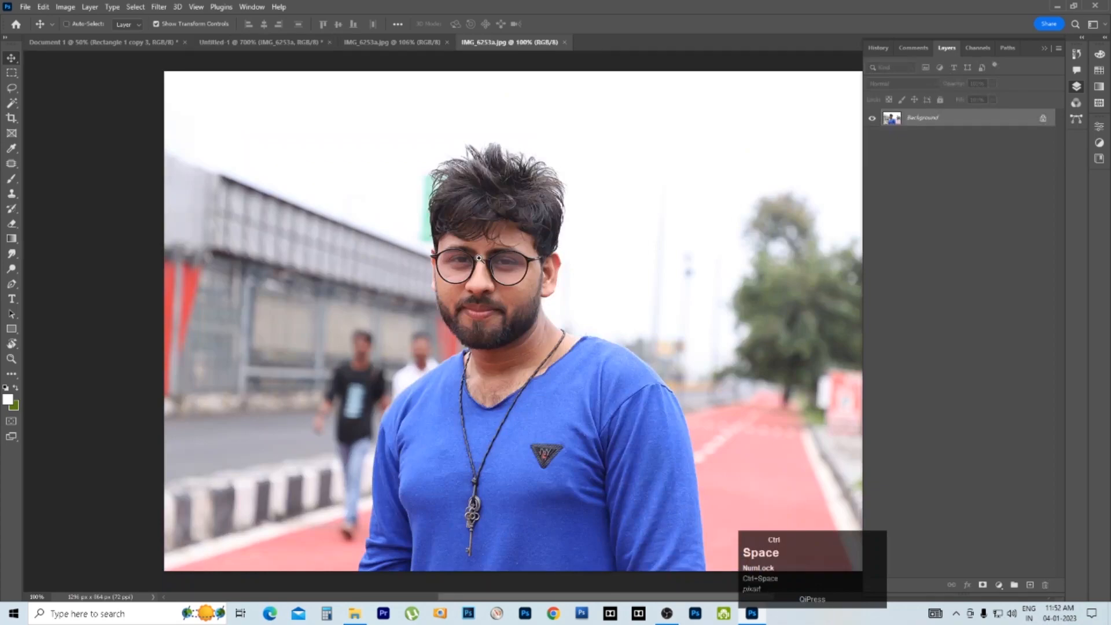
drag(486, 265, 553, 278)
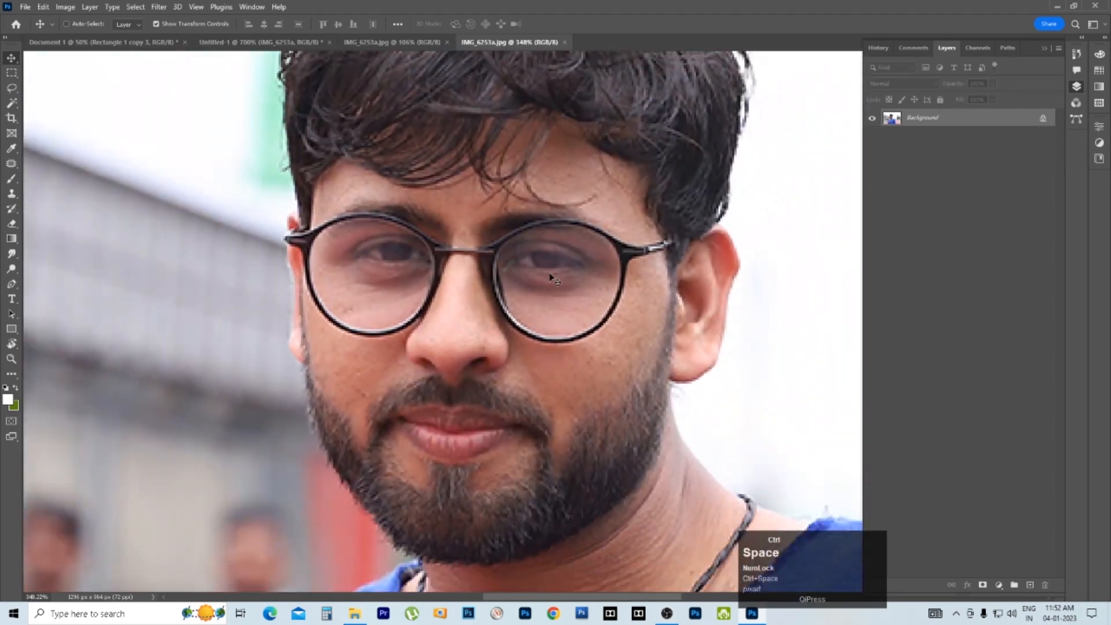
key(ctrl+1)
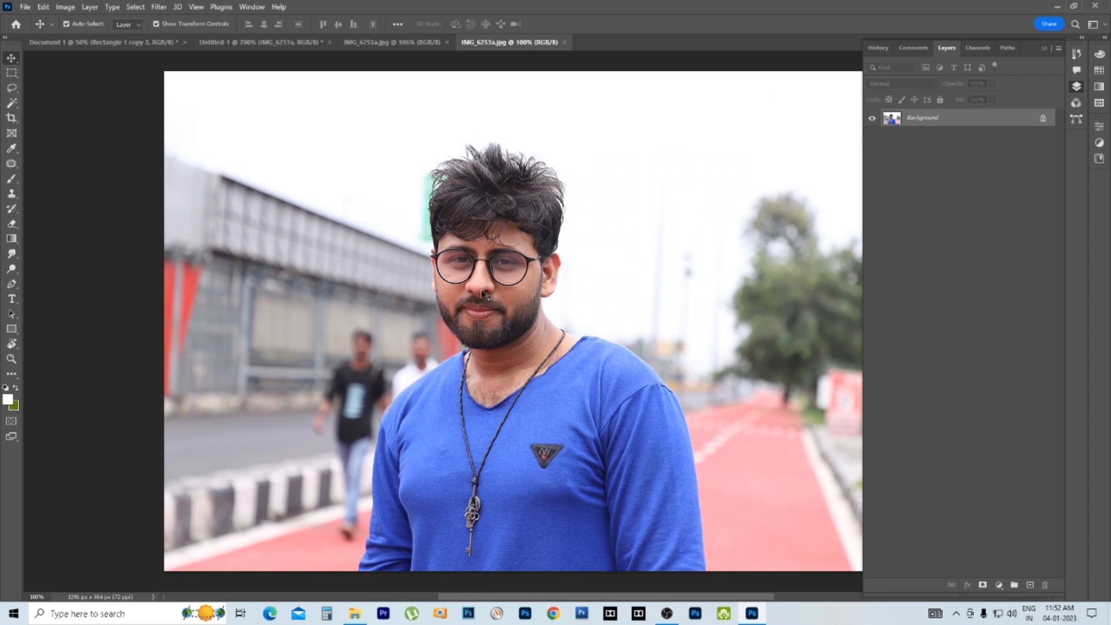
Step: Return to the Untitled-1 document and reopen the contents of the IMG_6253a smart object to examine the original photo
click(401, 44)
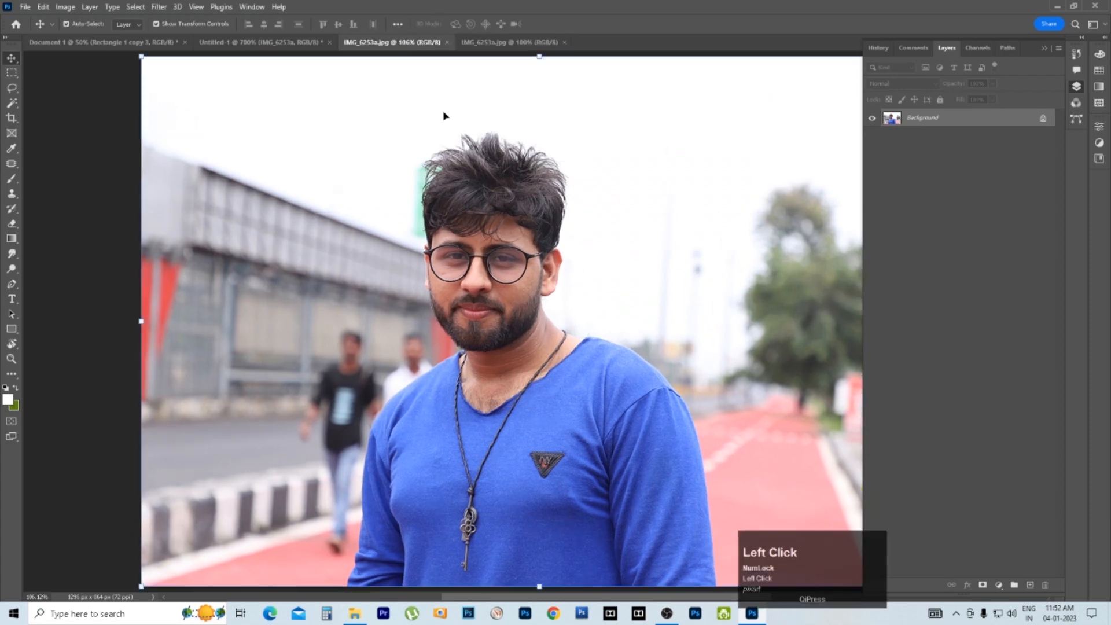
click(252, 46)
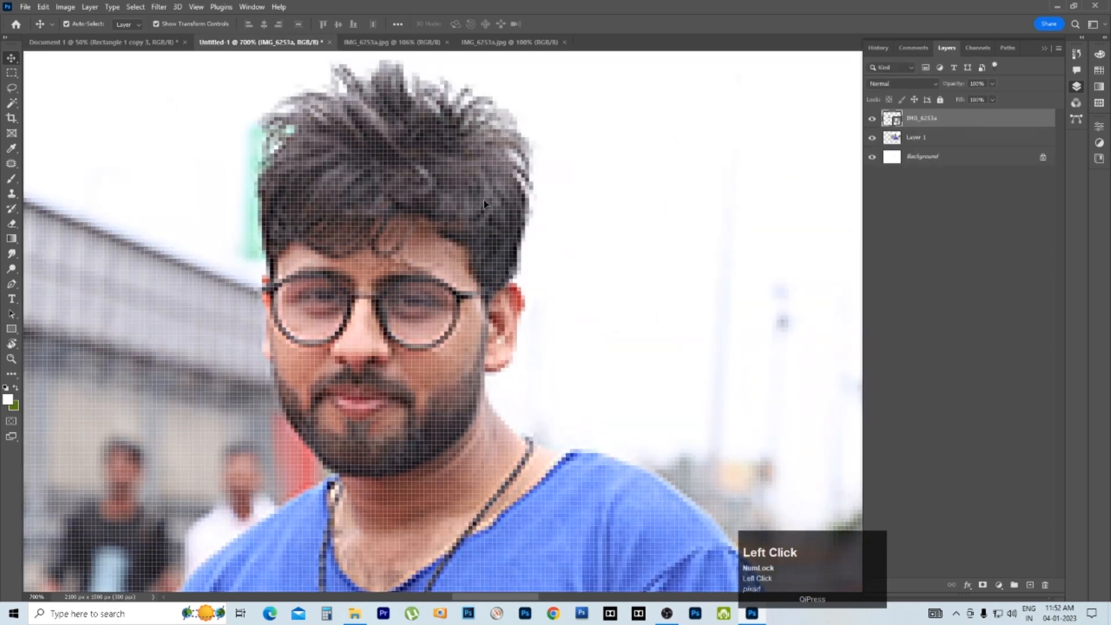
alt+click(372, 68)
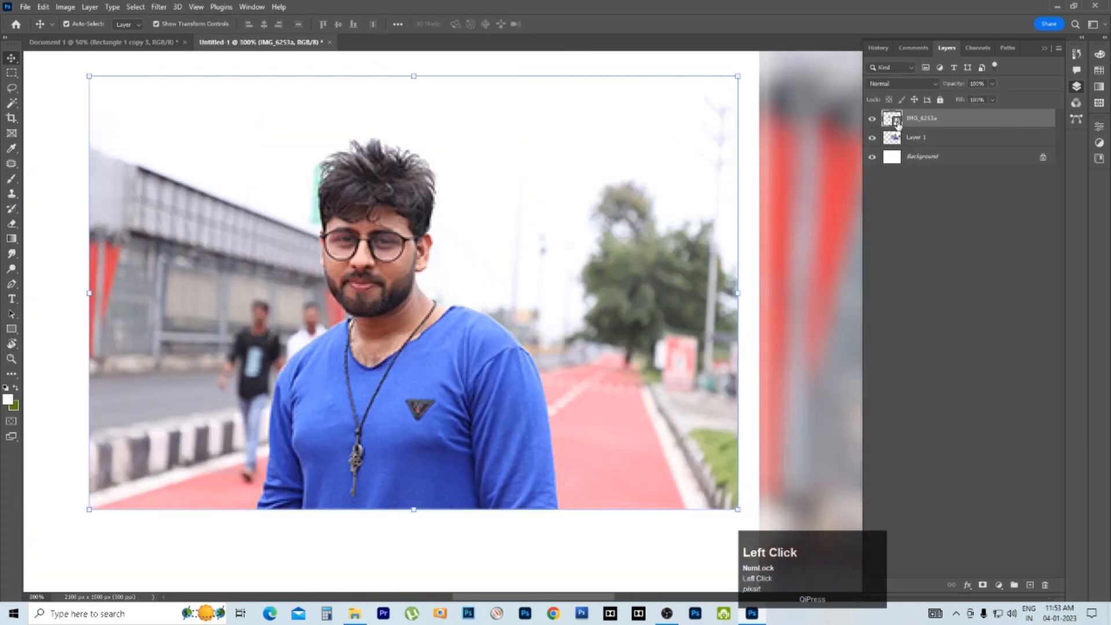
double_click(898, 123)
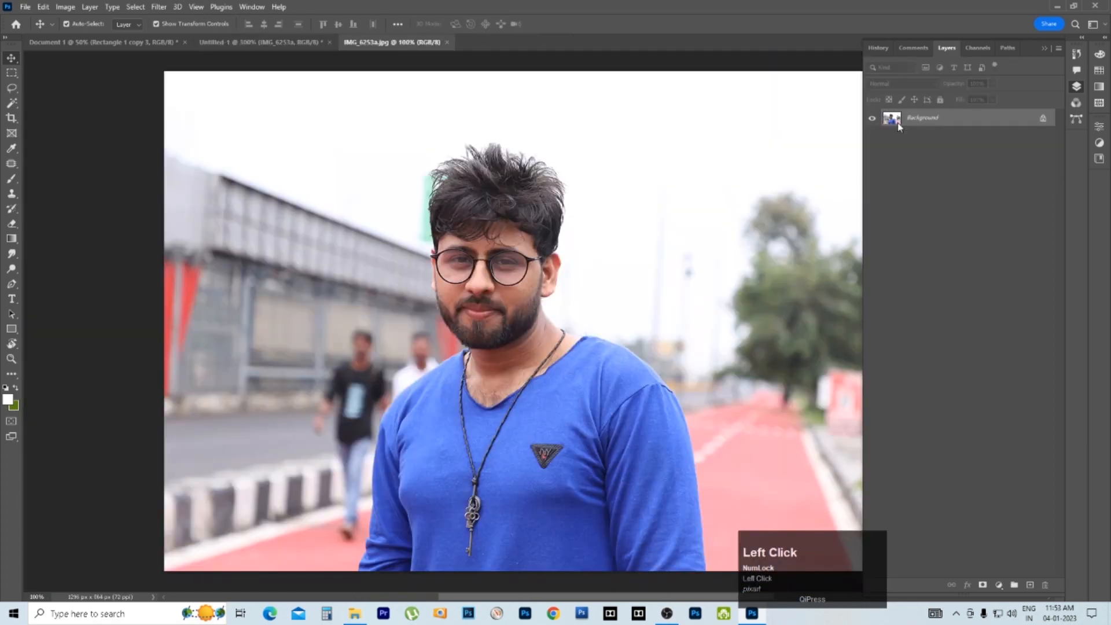
drag(513, 264, 586, 296)
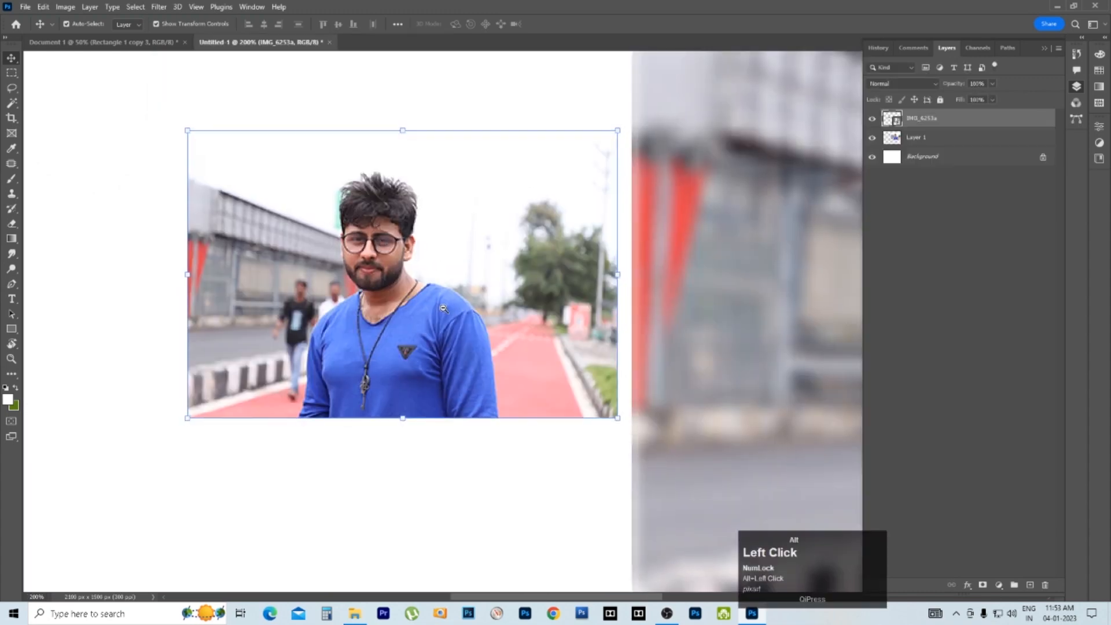
Step: Enlarge the small IMG_6253a smart object about its centre to roughly five and a half times its width, extending past the canvas's left edge
alt+click(443, 308)
alt+click(443, 309)
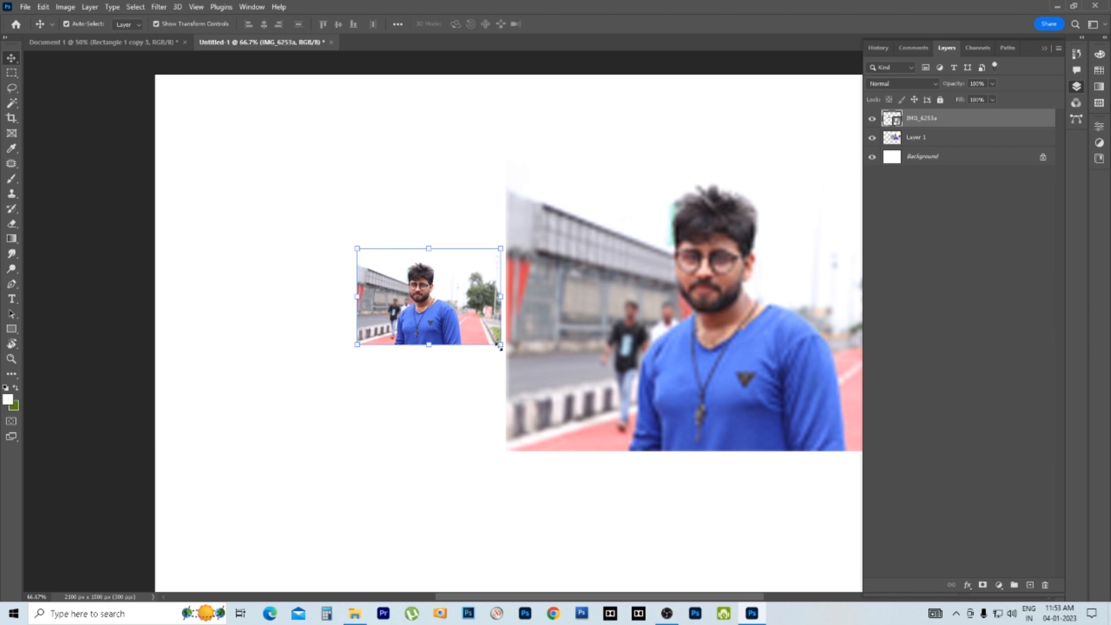
drag(501, 346, 832, 564)
double_click(500, 300)
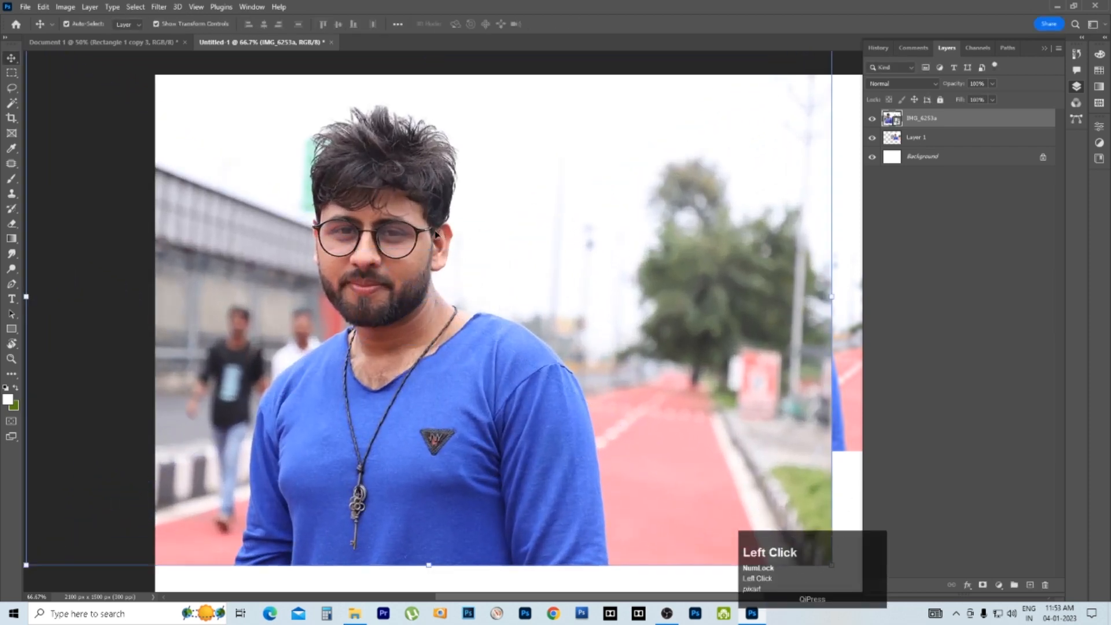